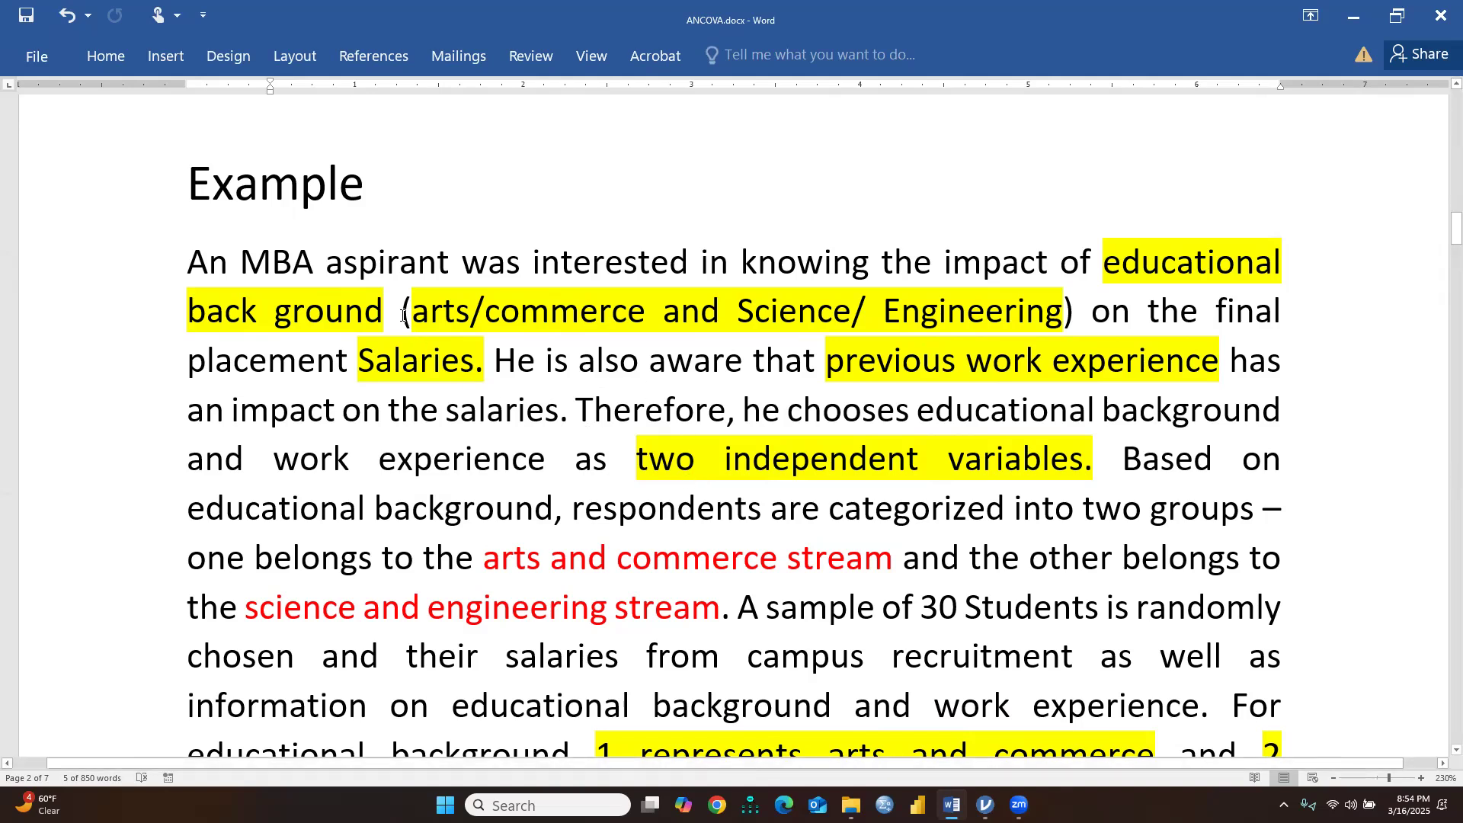
Step: Read the MBA placement salary example and examine the table of students, educational background, work experience and salary
left_click_drag(404, 315, 590, 318)
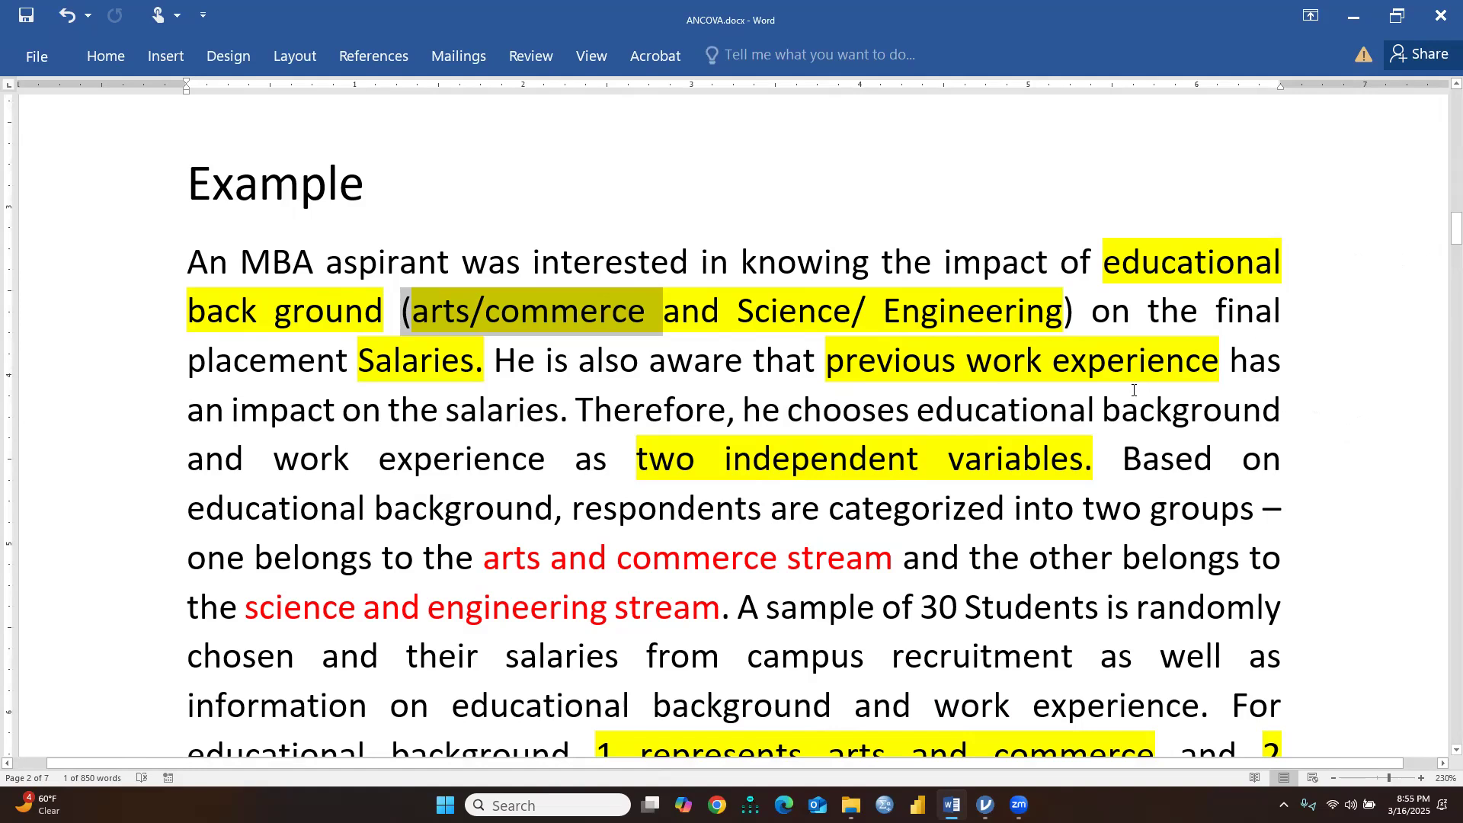
scroll(1134, 390, "down", 5)
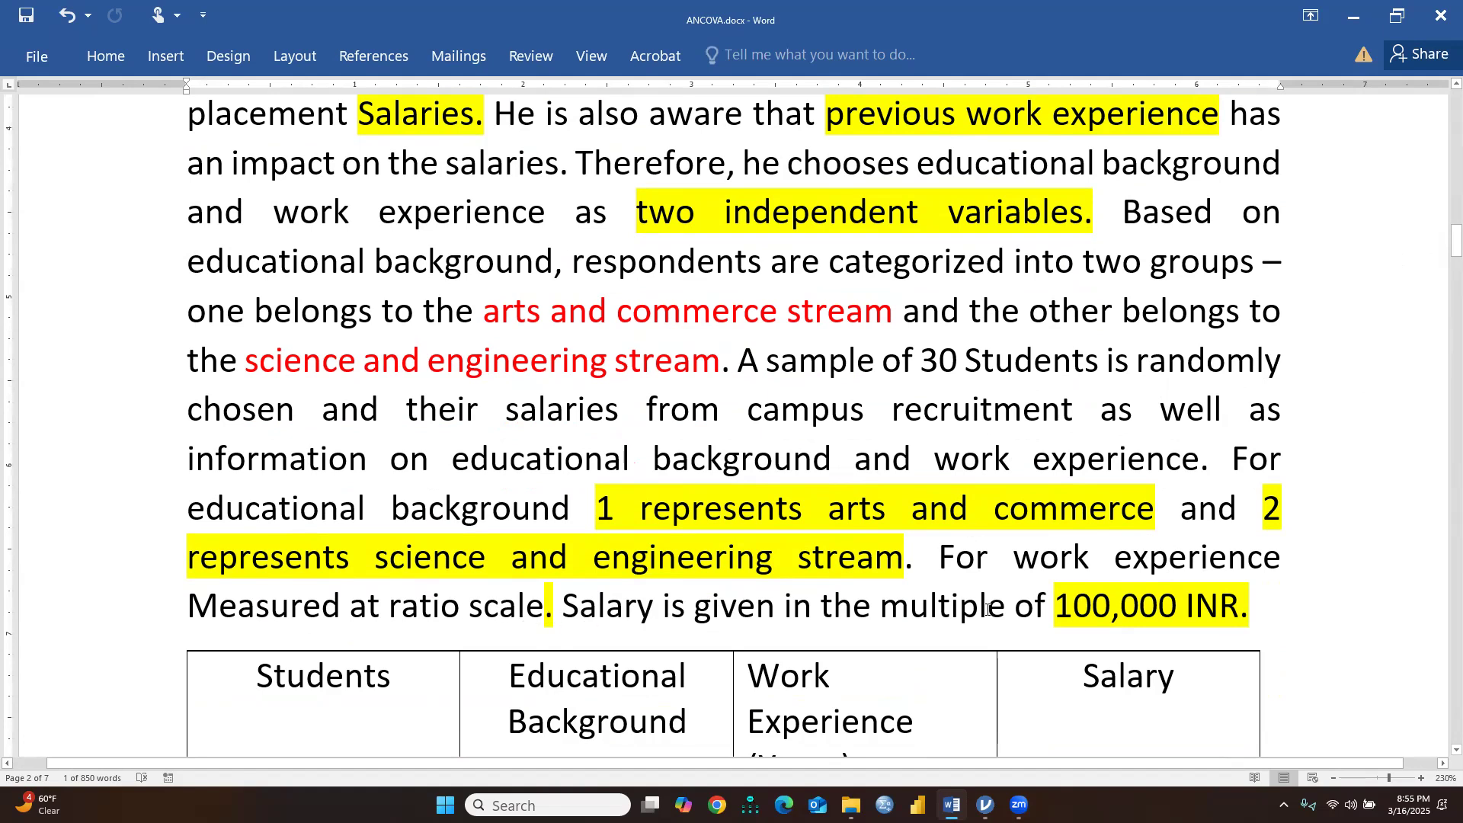
scroll(961, 568, "down", 3)
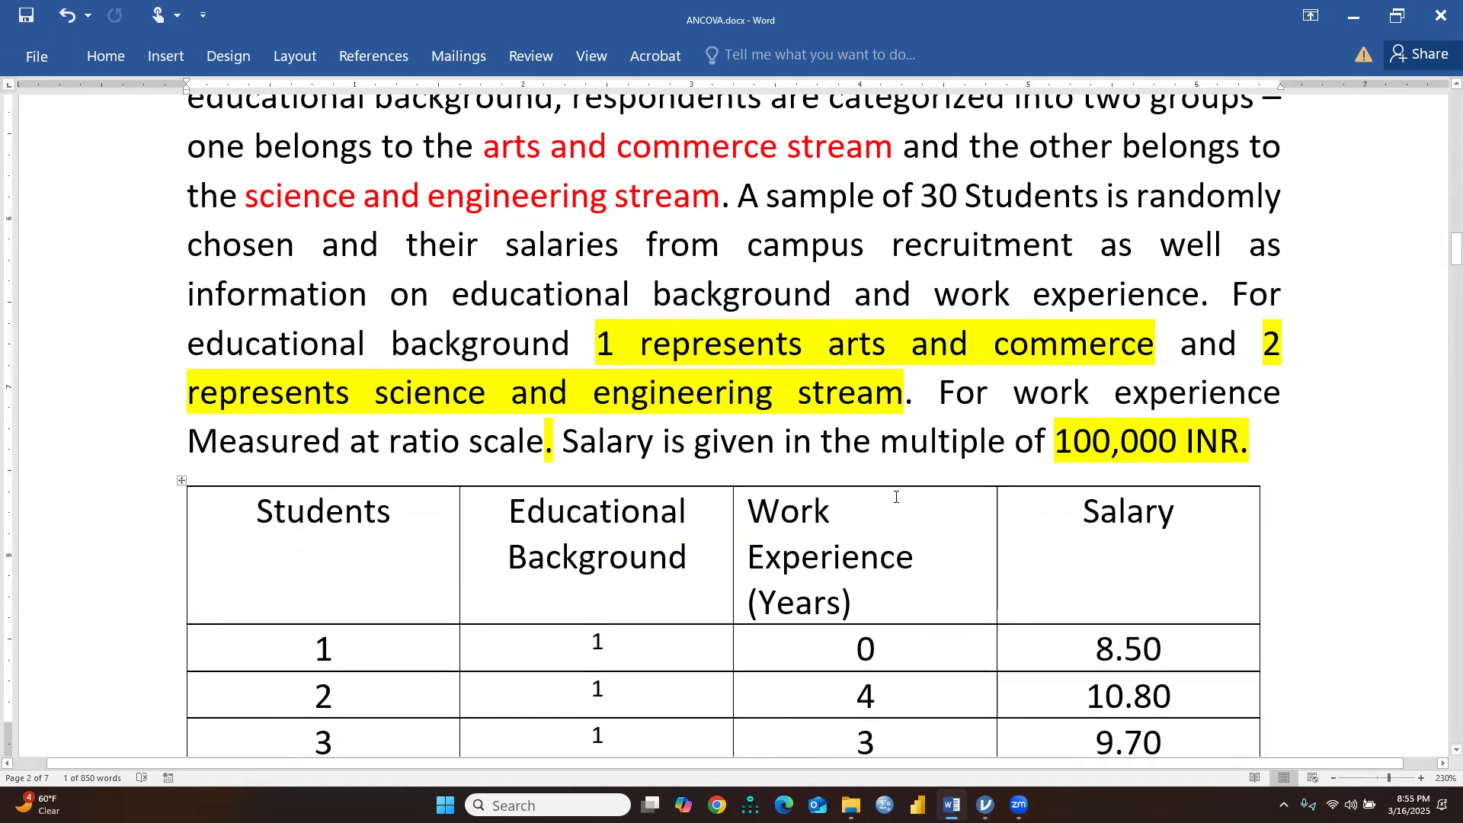
scroll(897, 497, "down", 3)
scroll(705, 463, "down", 15)
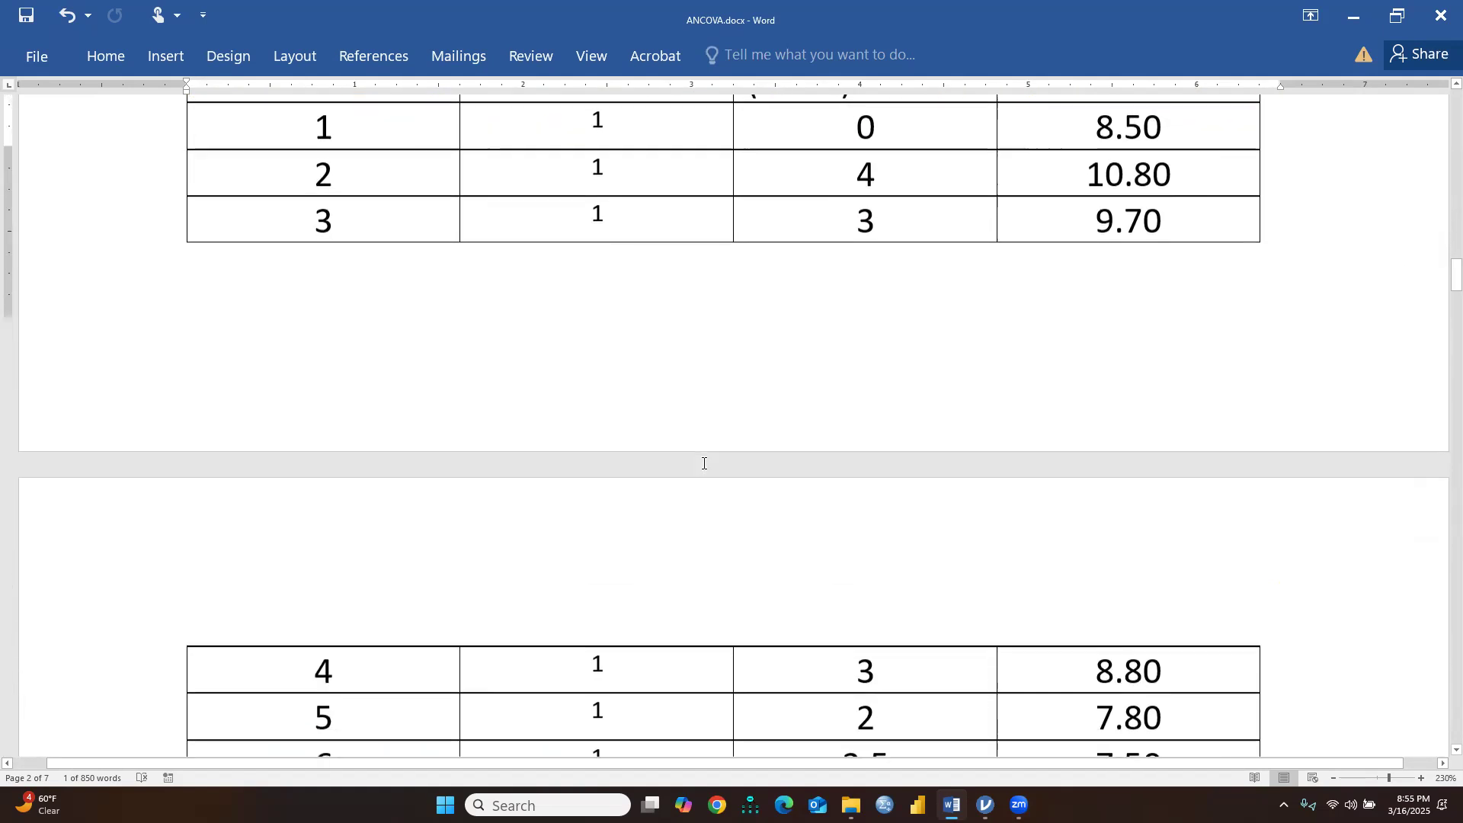
scroll(703, 465, "up", 15)
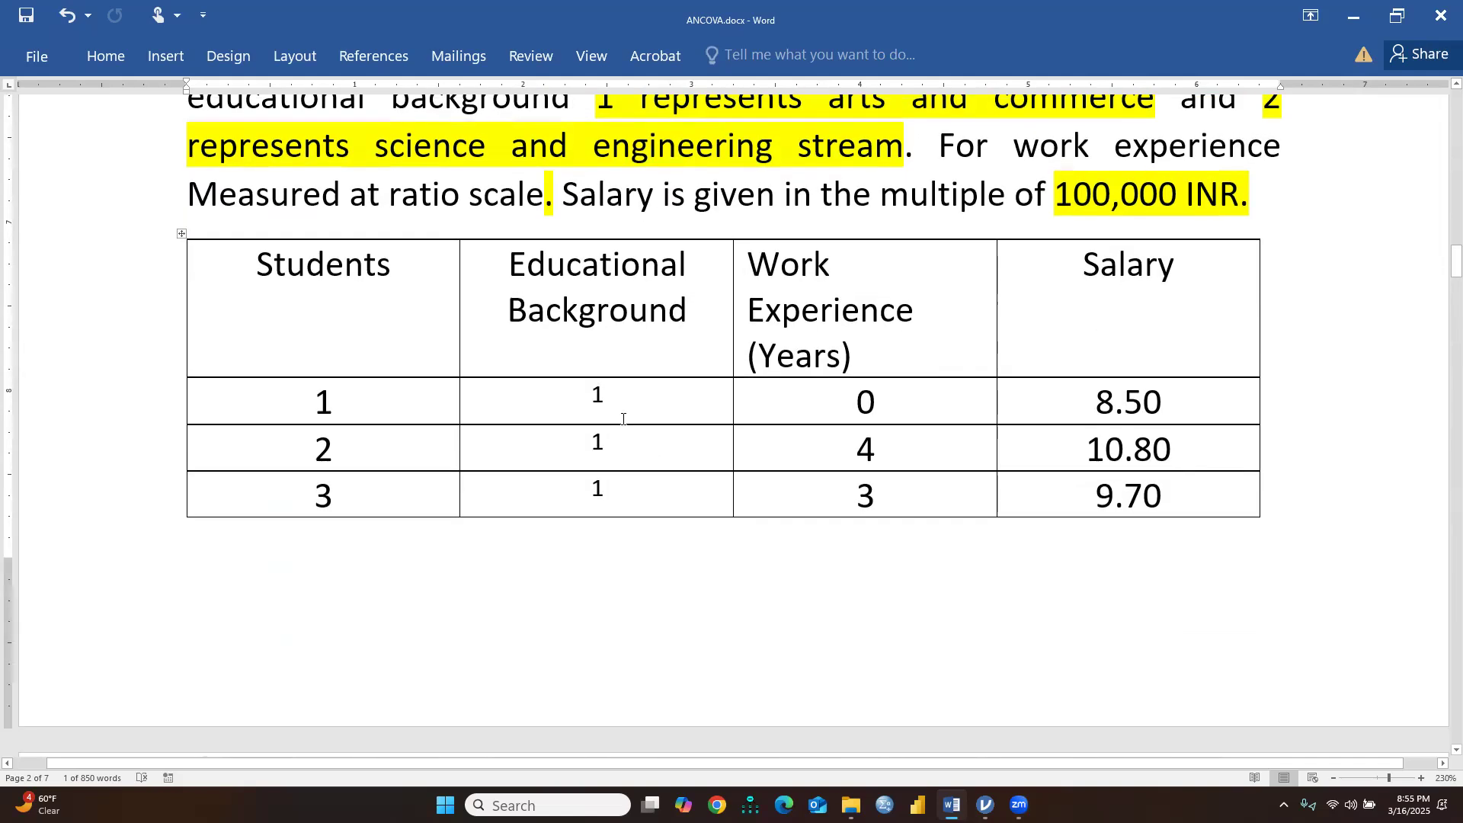
scroll(684, 466, "down", 17)
scroll(800, 461, "down", 5)
scroll(941, 465, "up", 12)
scroll(938, 462, "up", 3)
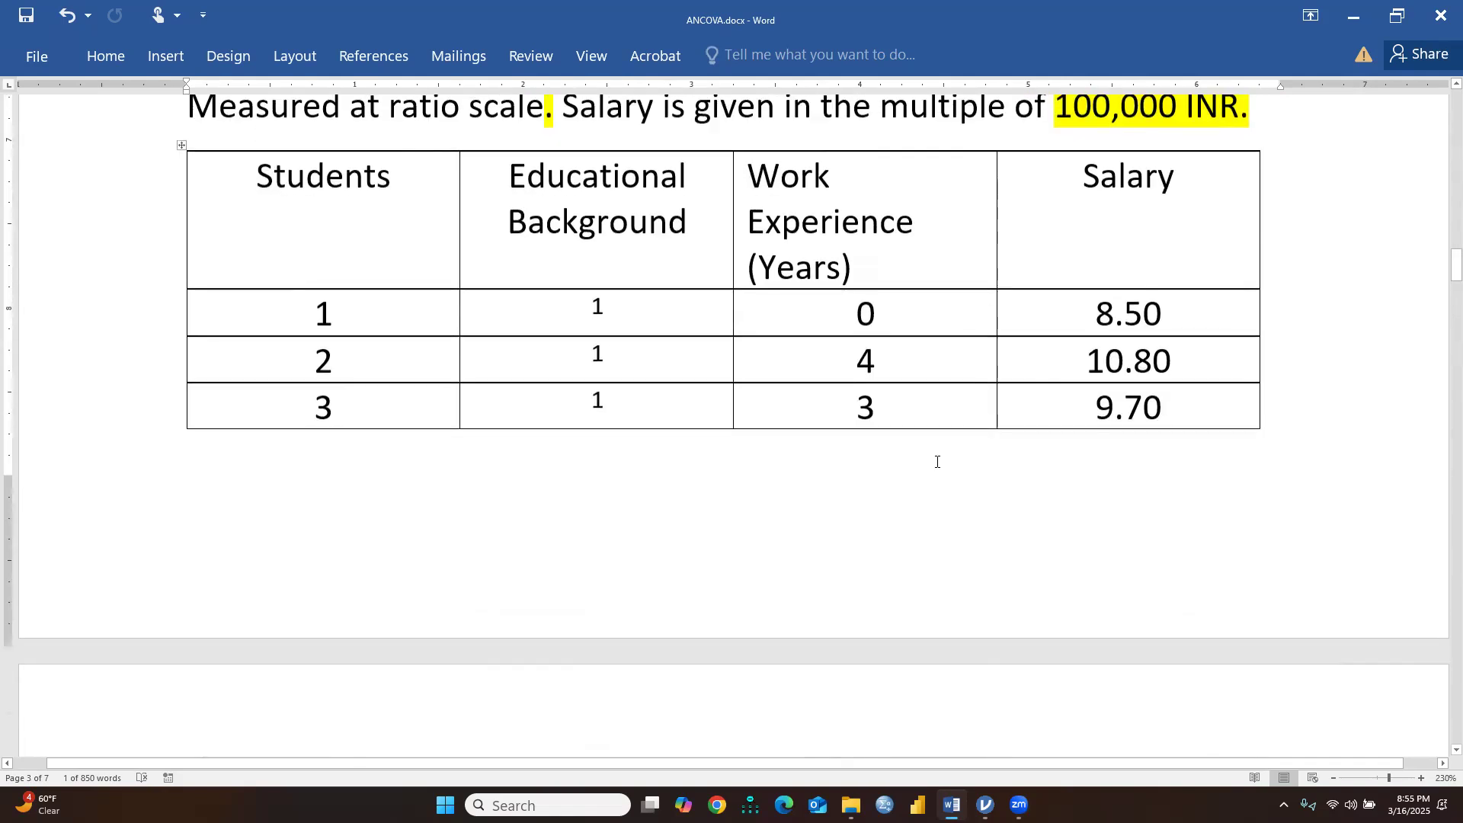
scroll(938, 462, "down", 9)
scroll(938, 462, "down", 8)
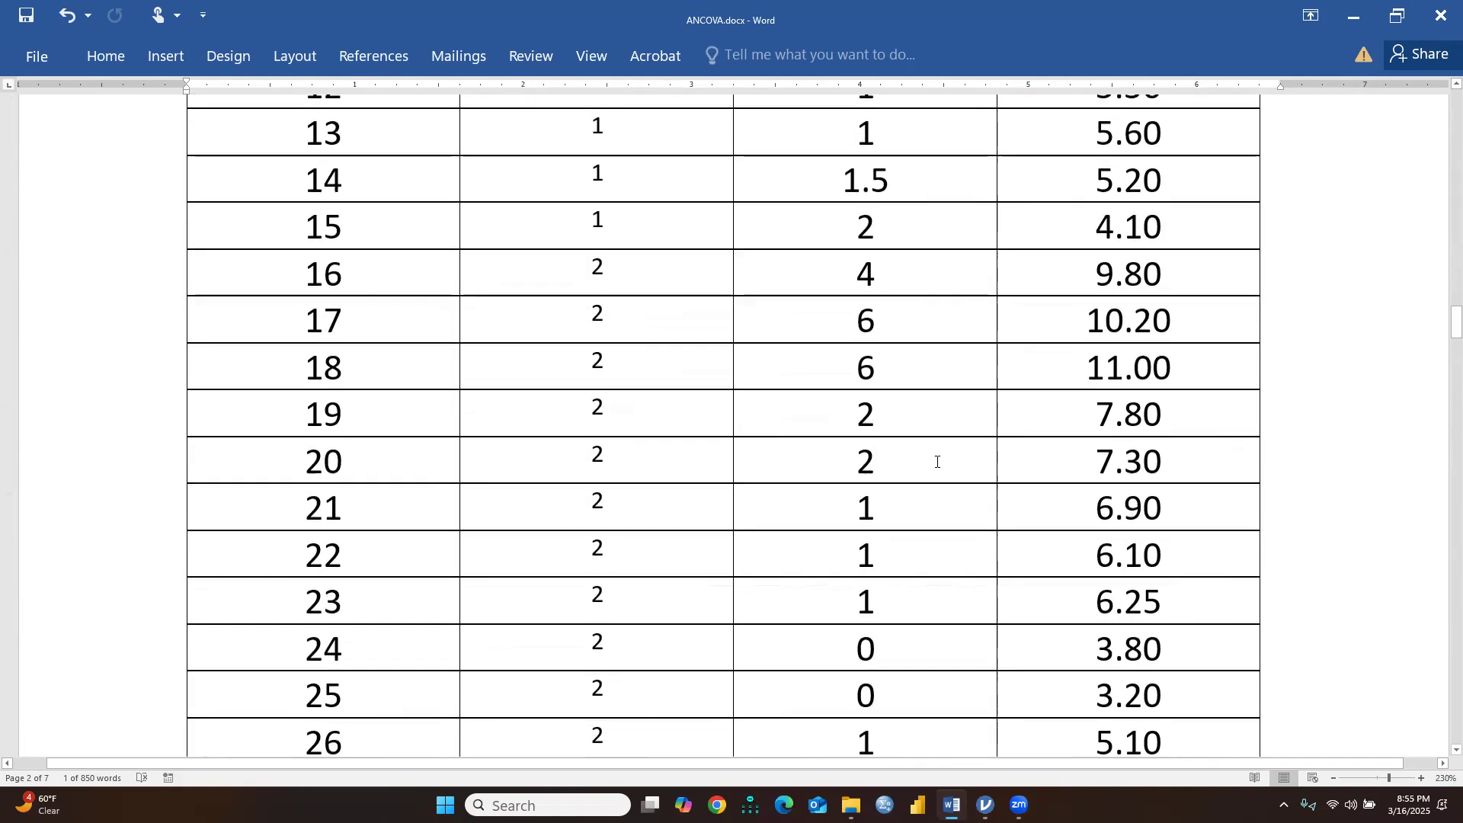
scroll(1177, 479, "up", 10)
scroll(1177, 479, "up", 9)
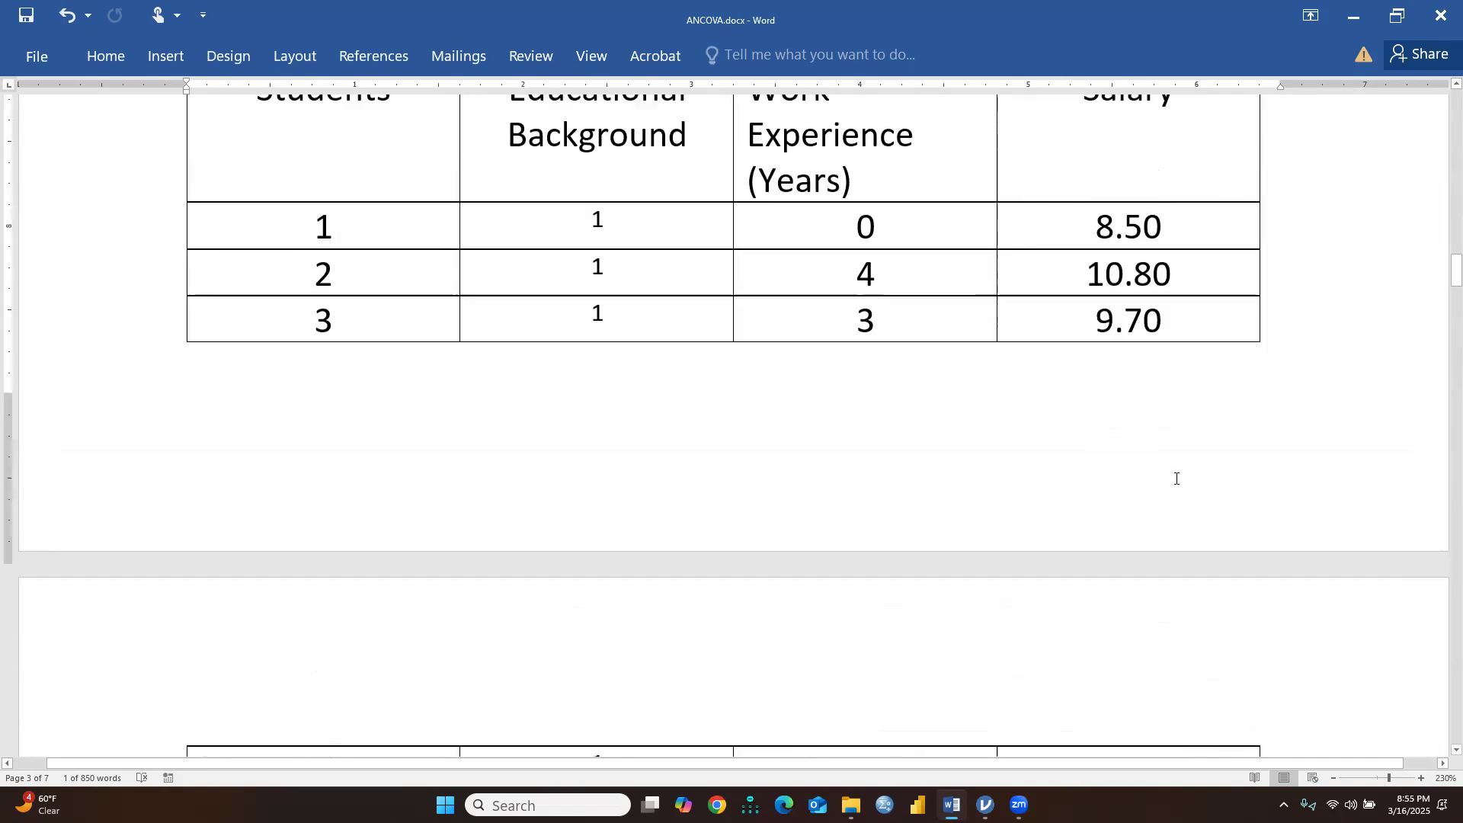
scroll(1119, 477, "down", 5)
scroll(1119, 477, "down", 9)
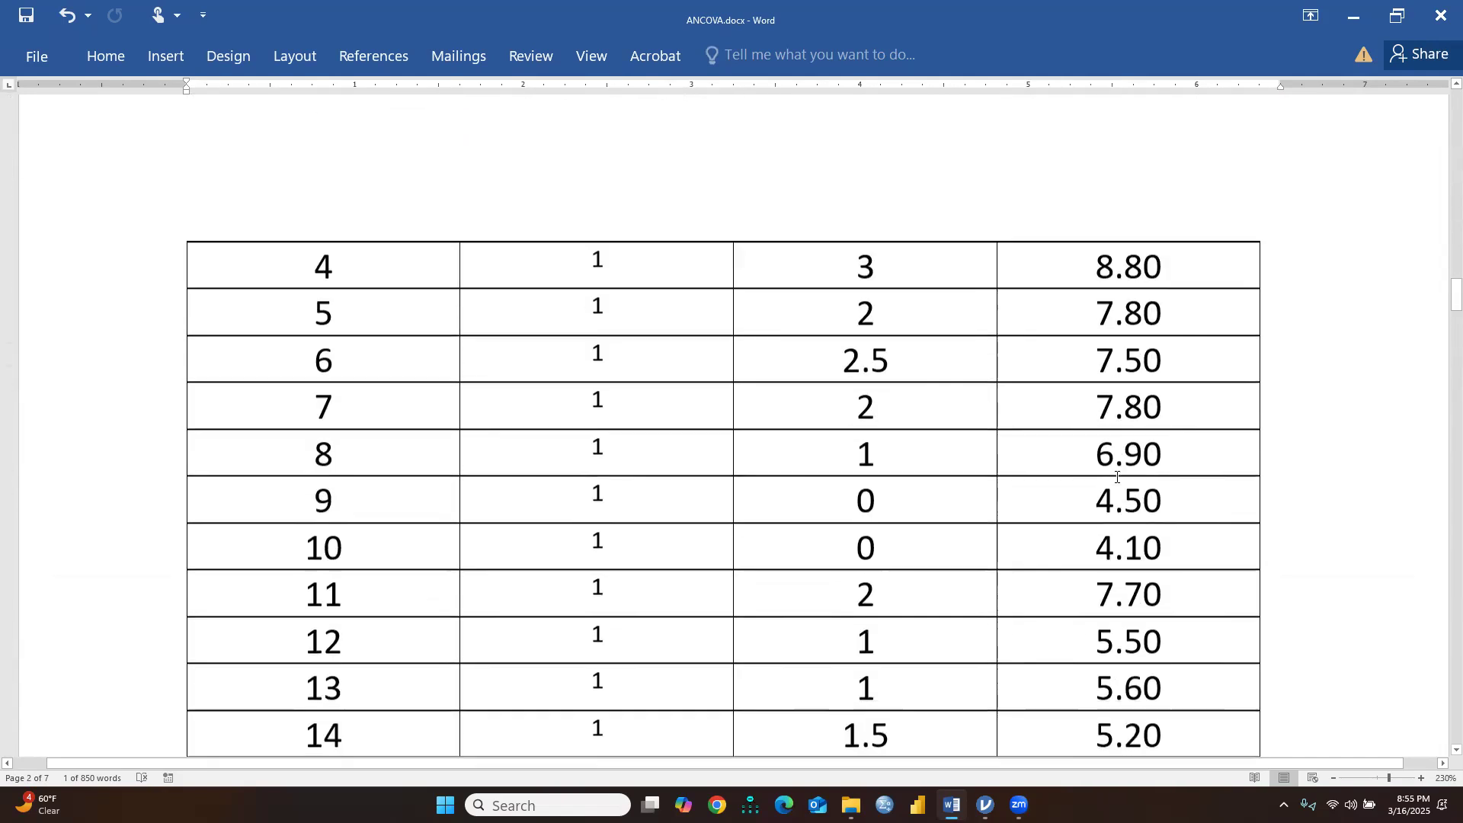
Step: Read the null and alternative hypotheses H01, Ha1, H02 and Ha2 below the data table
scroll(1116, 477, "down", 8)
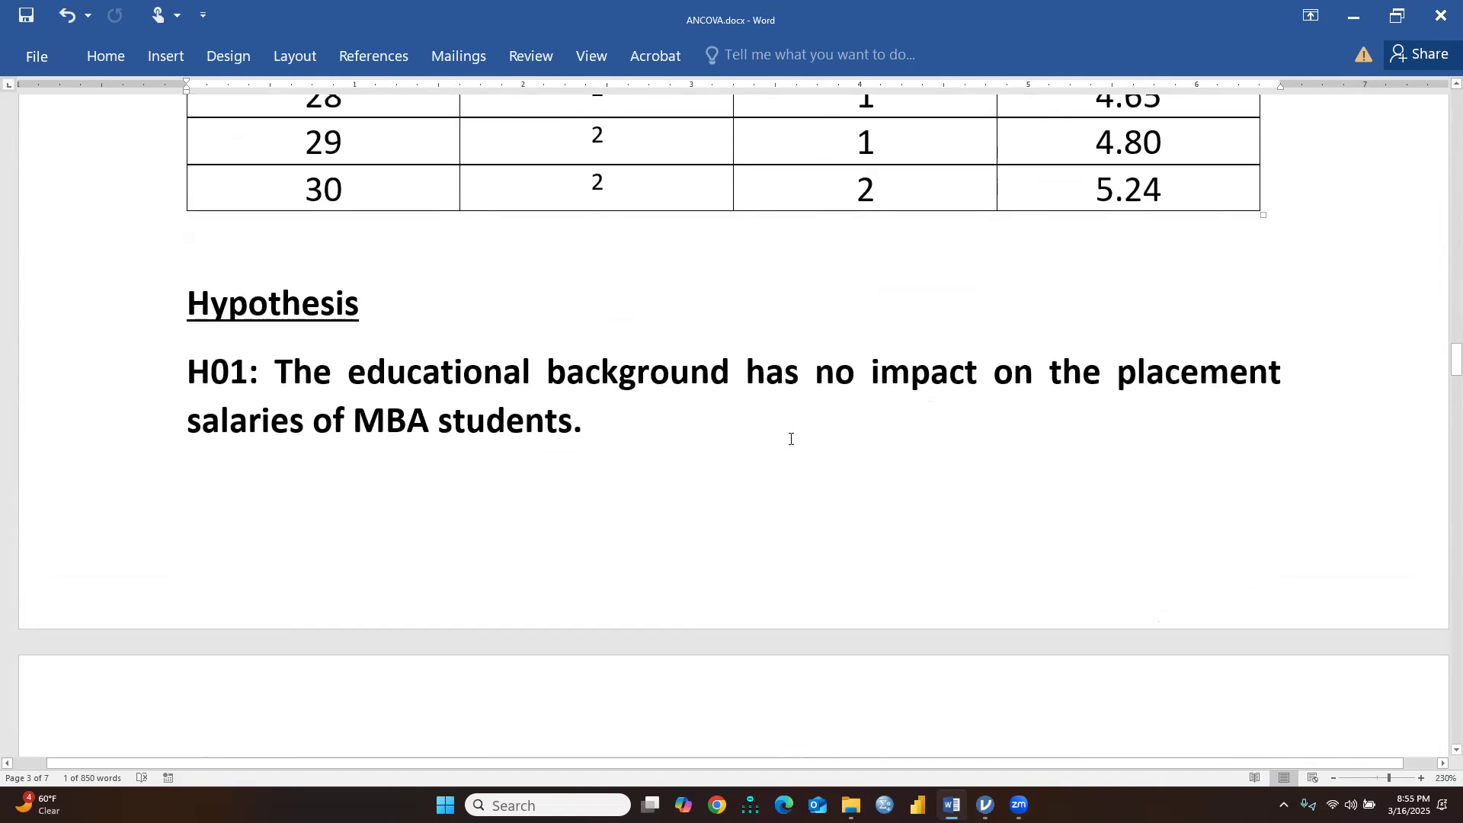
scroll(616, 488, "down", 4)
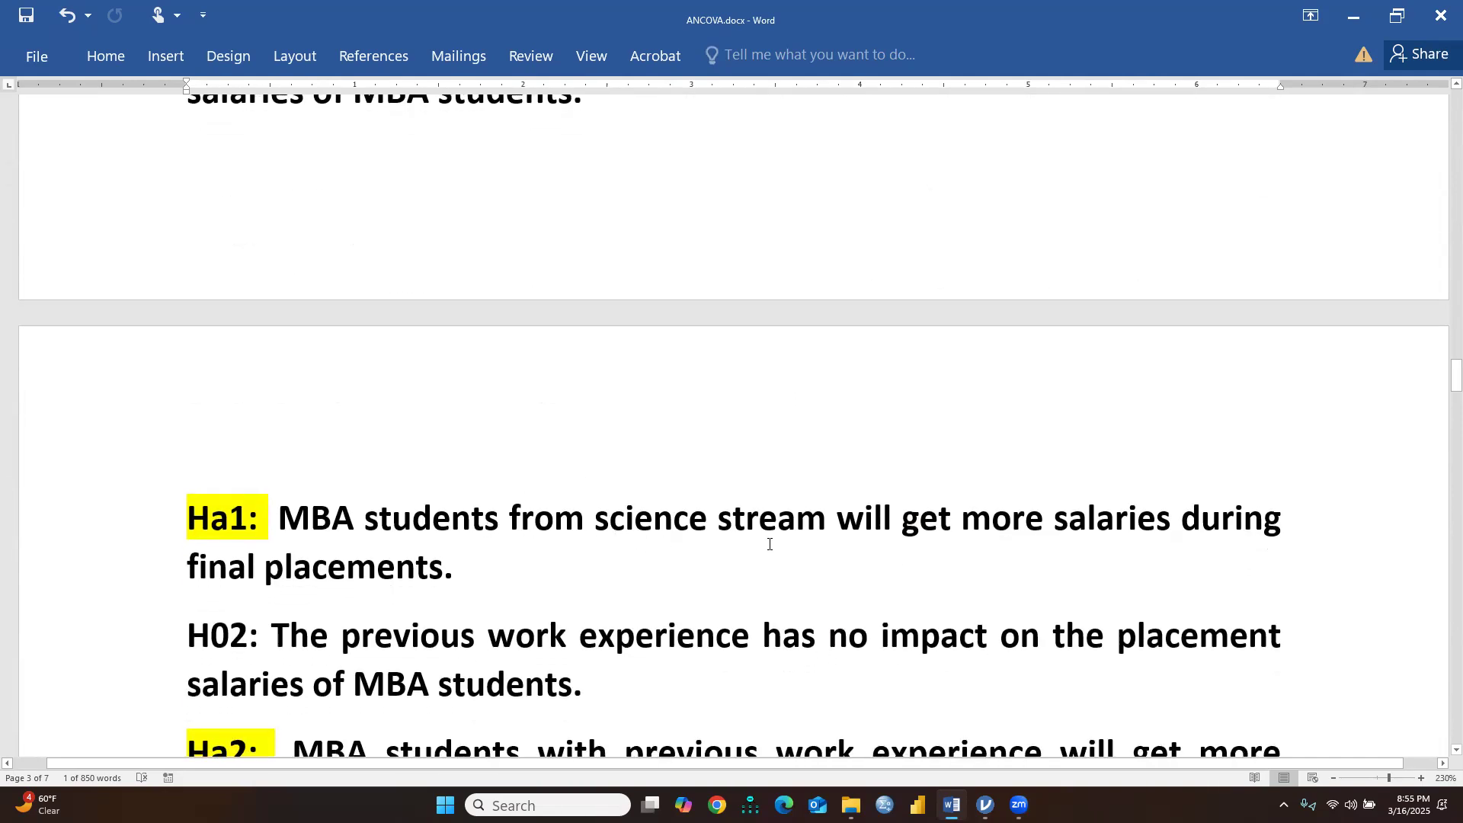
scroll(679, 523, "down", 2)
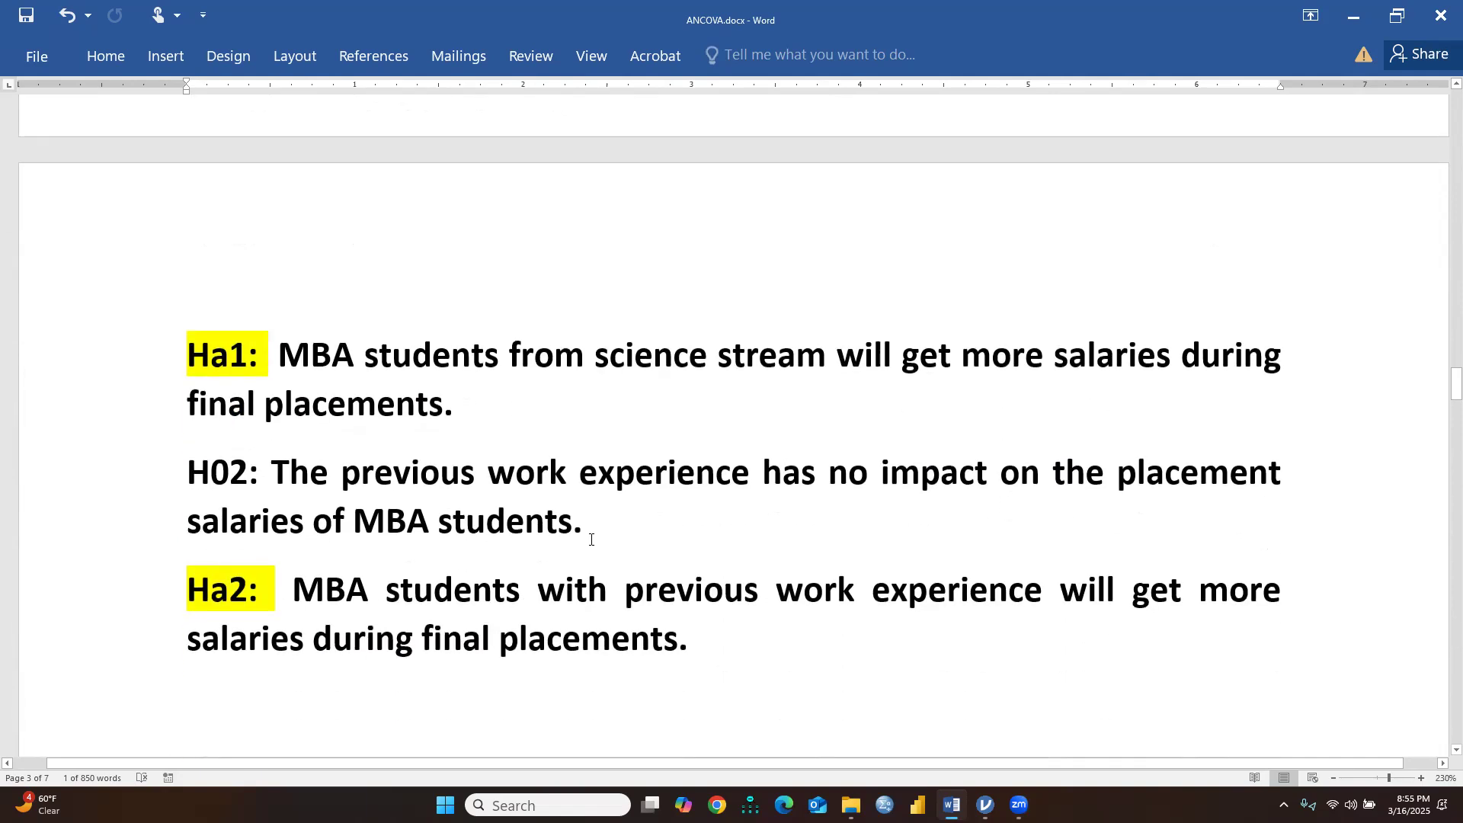
scroll(792, 508, "up", 3)
scroll(793, 507, "up", 1)
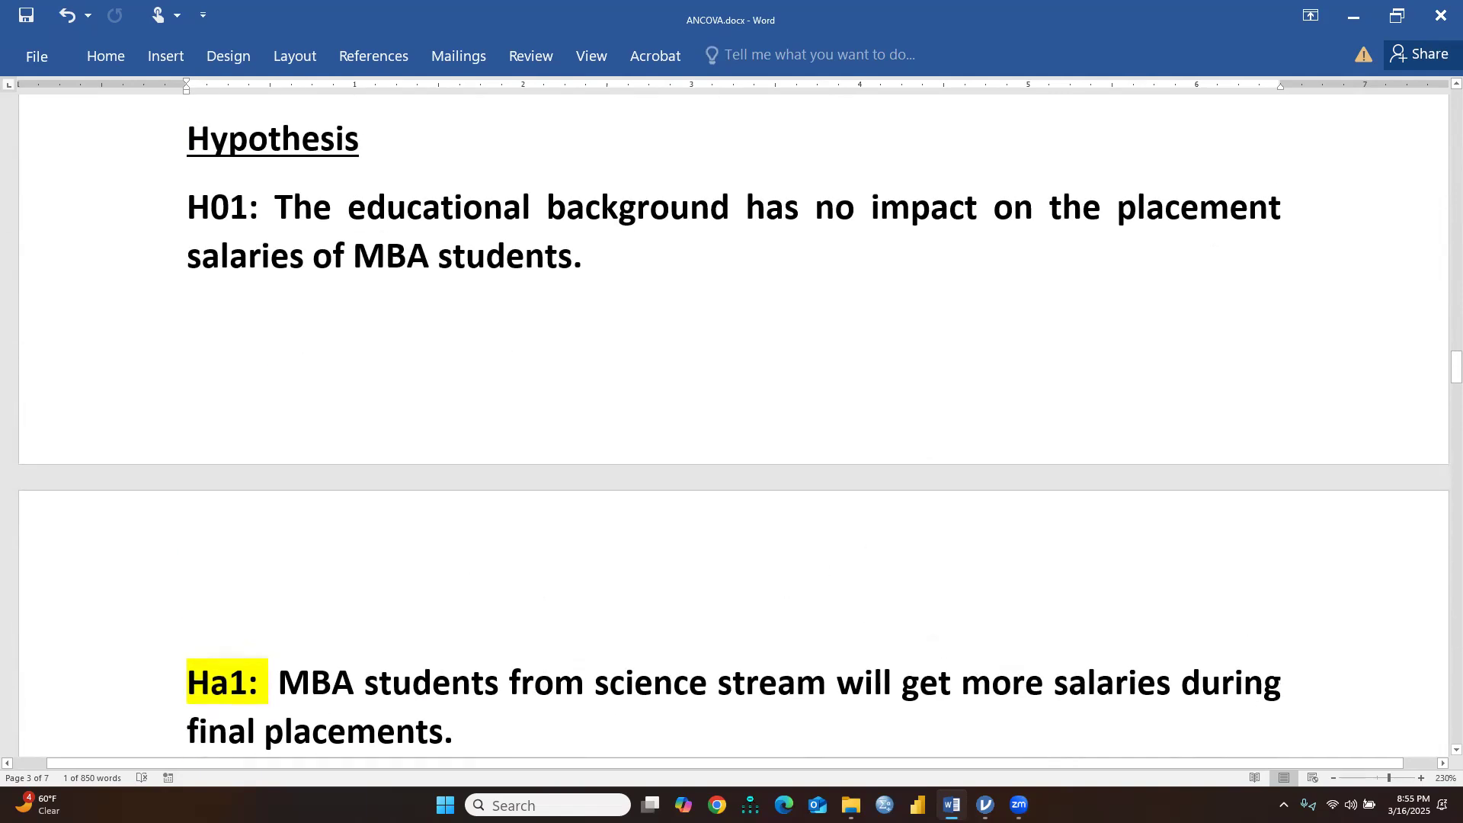
Step: Switch to jamovi and open the data file ANCOVA.sav from the ANCOVA folder
left_click(985, 805)
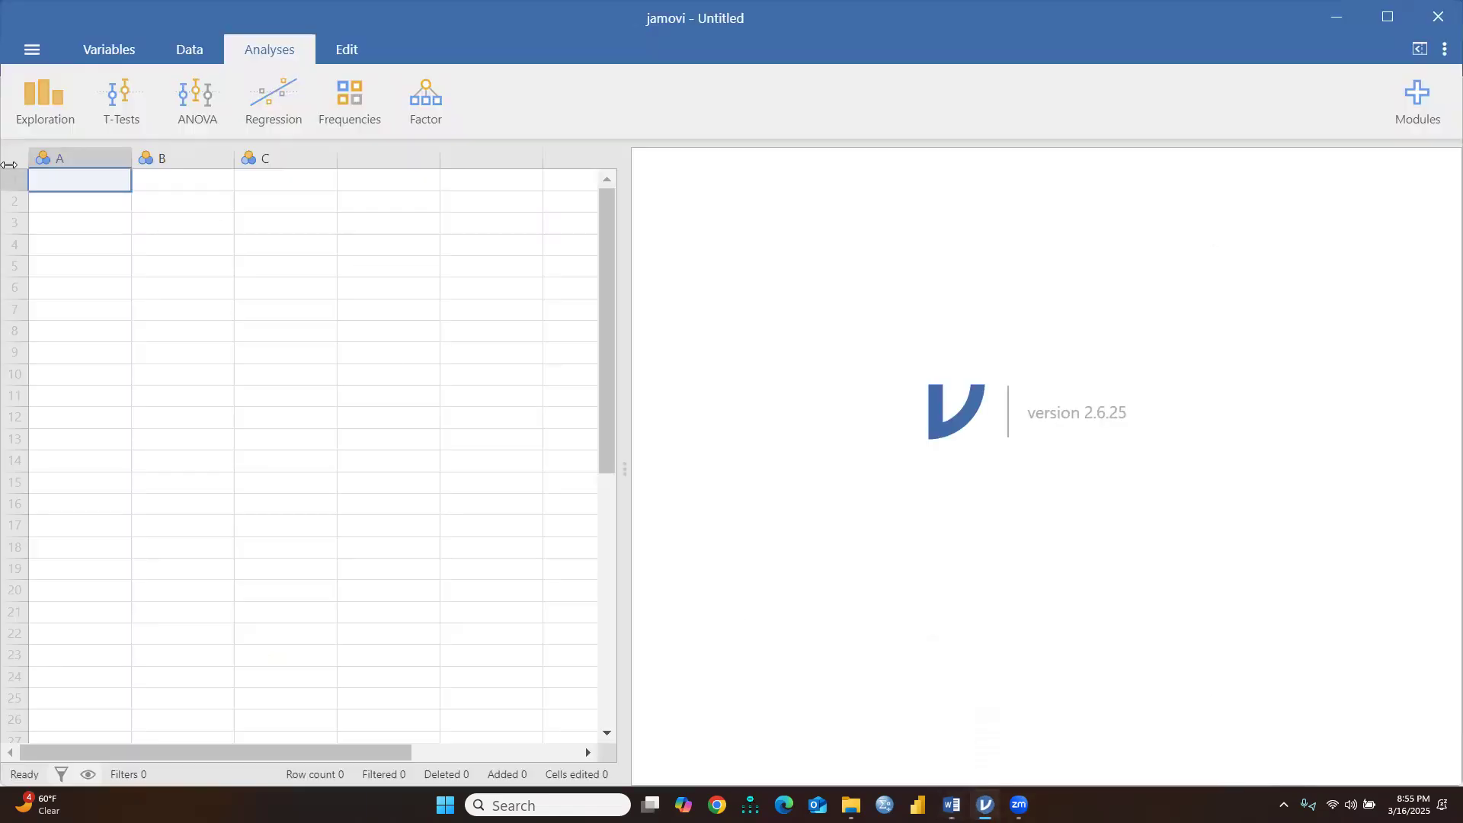
left_click(31, 50)
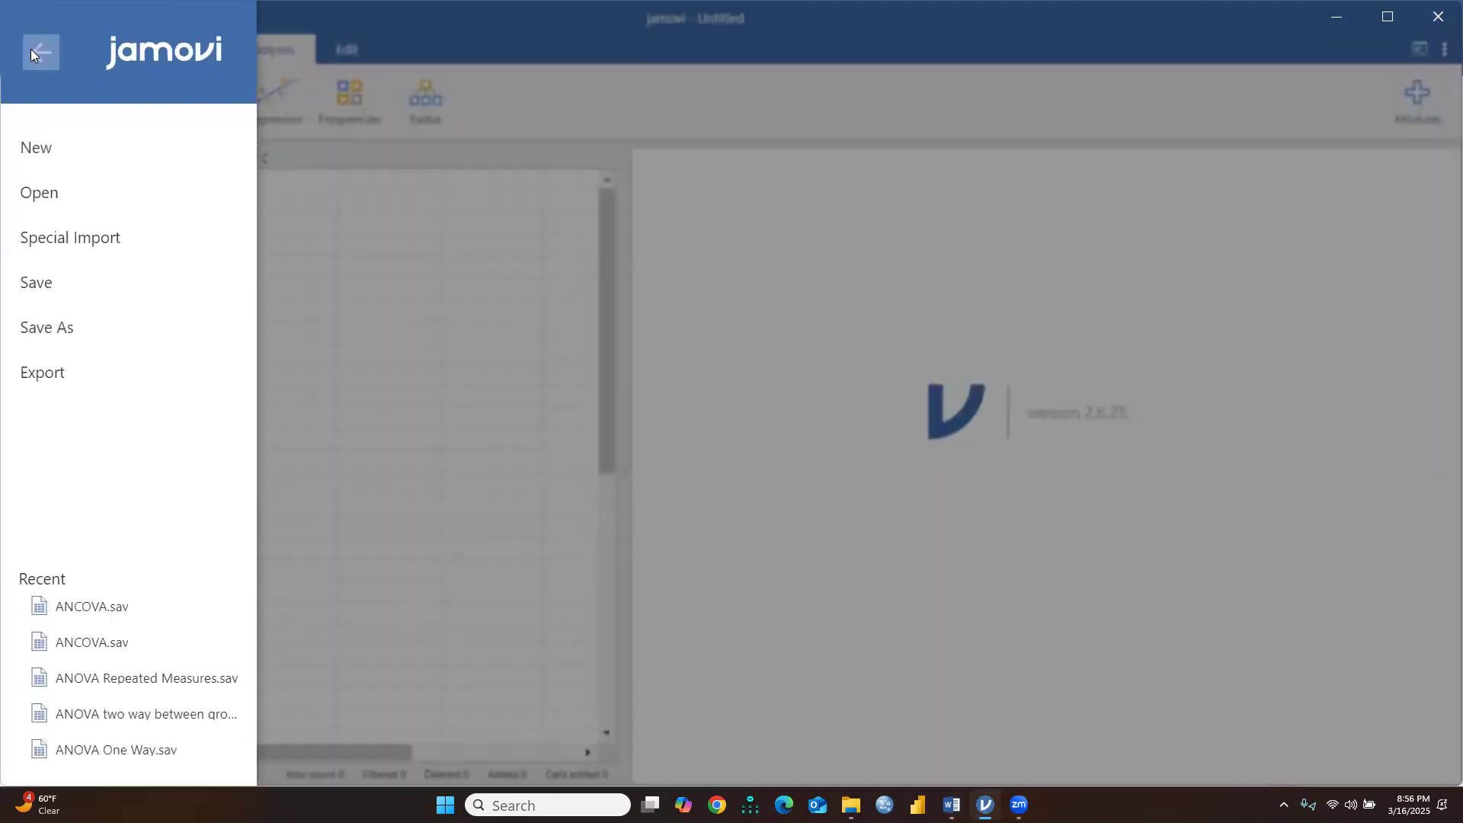
left_click(36, 197)
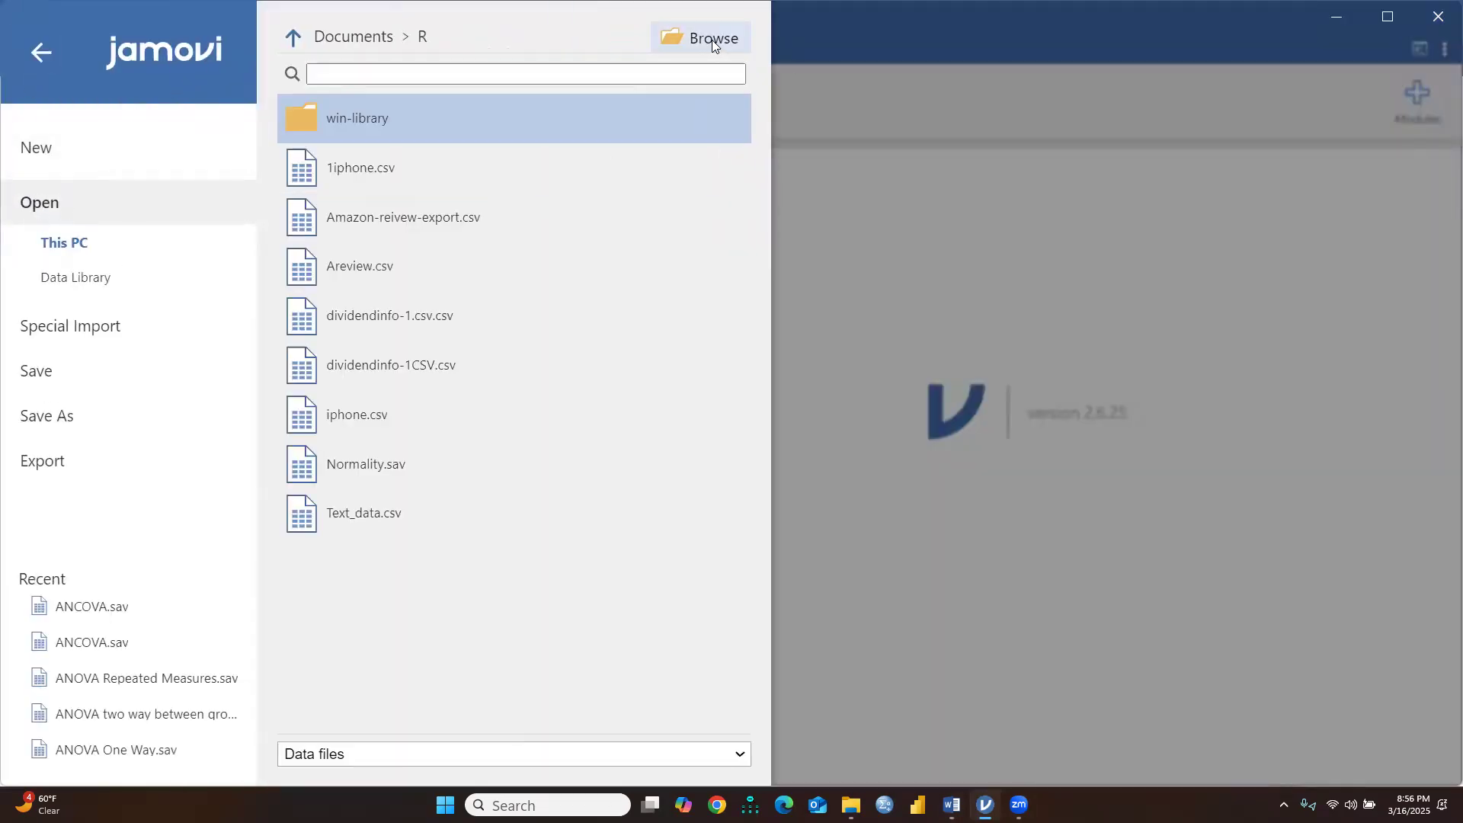
left_click(714, 43)
left_click(186, 152)
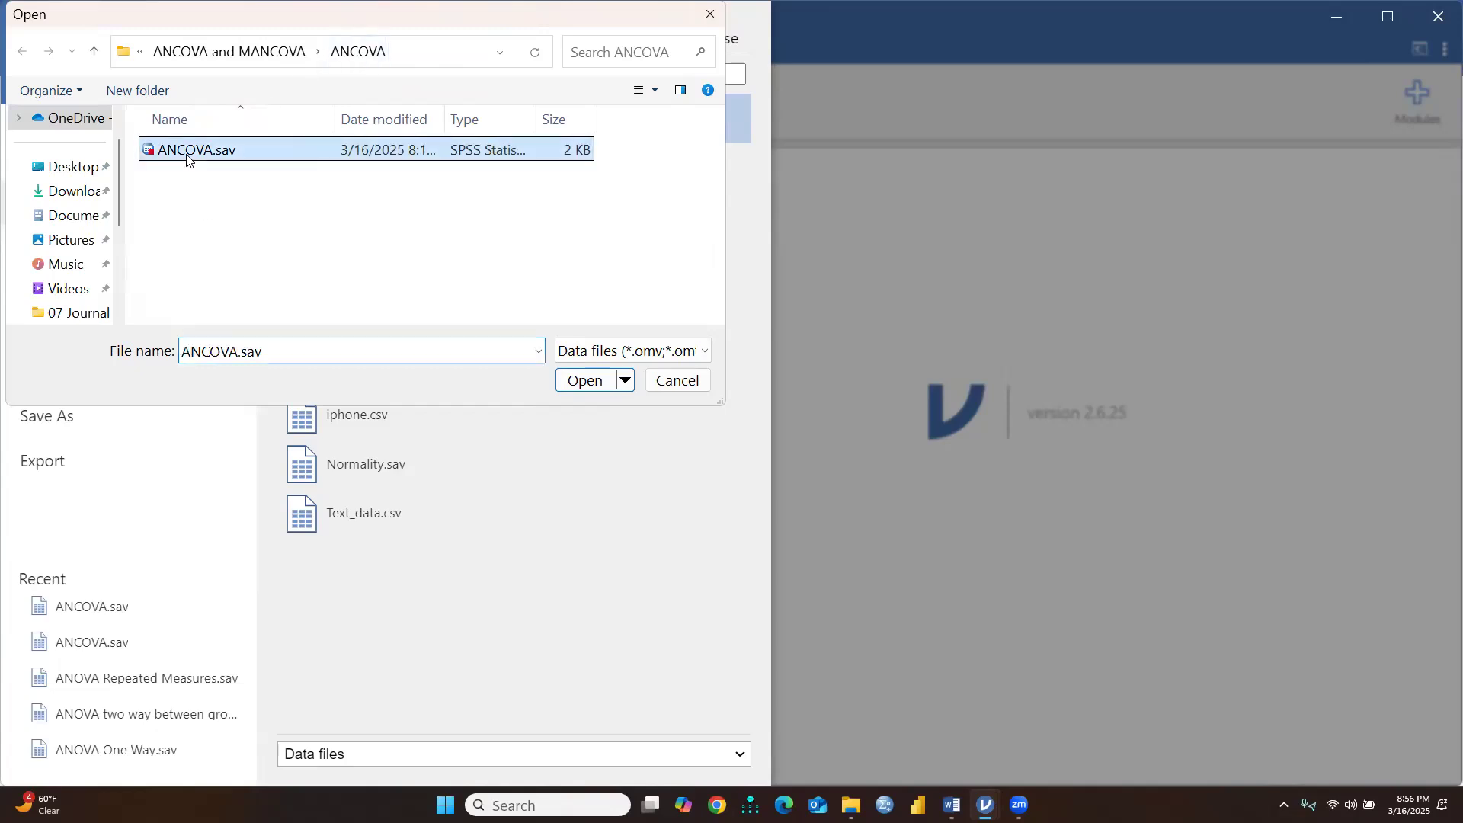
left_click(588, 381)
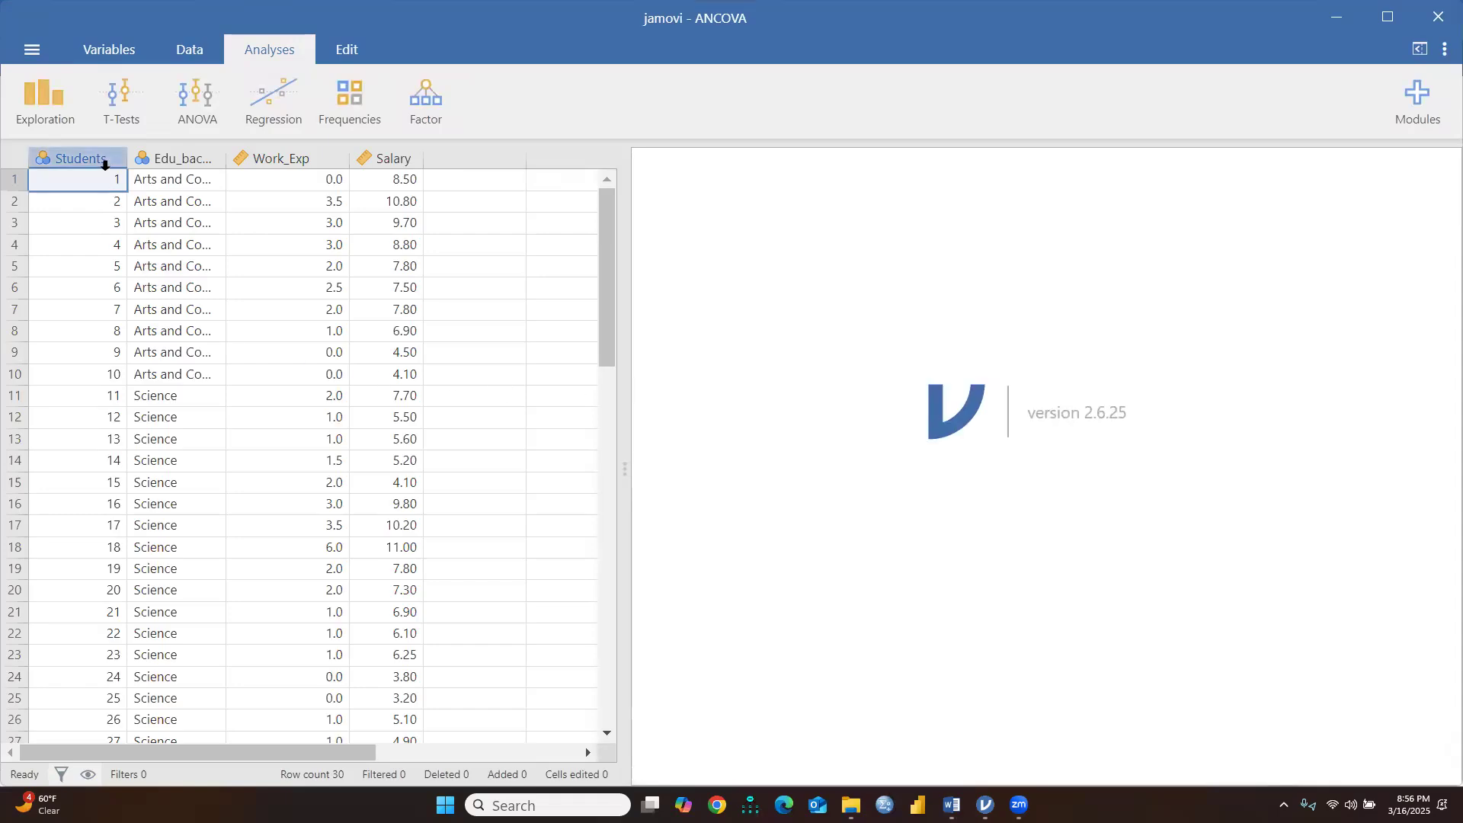
Step: Examine the Students and Edu_bacground columns across all rows of the data set
scroll(84, 298, "down", 4)
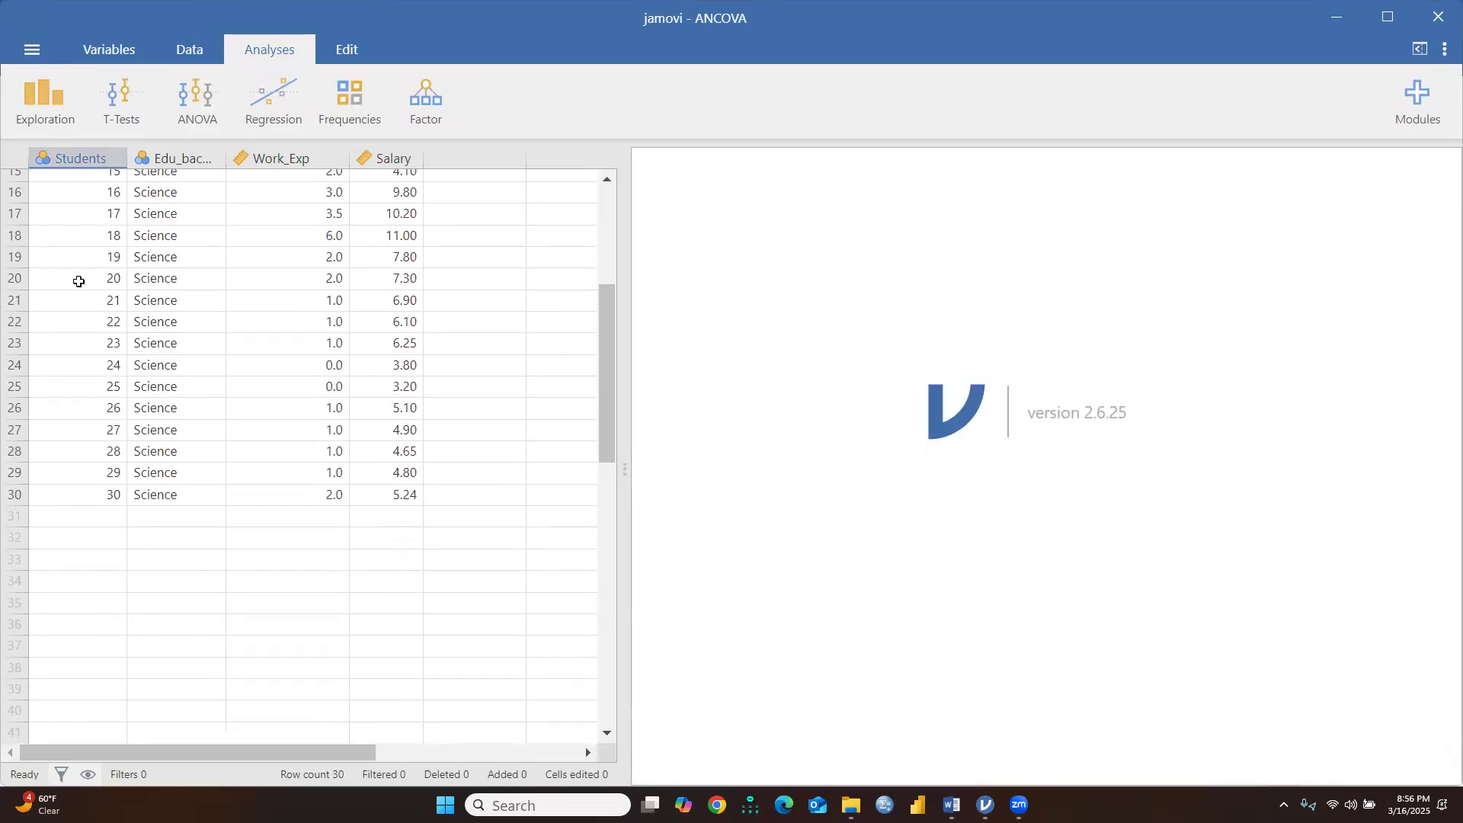
scroll(79, 281, "up", 4)
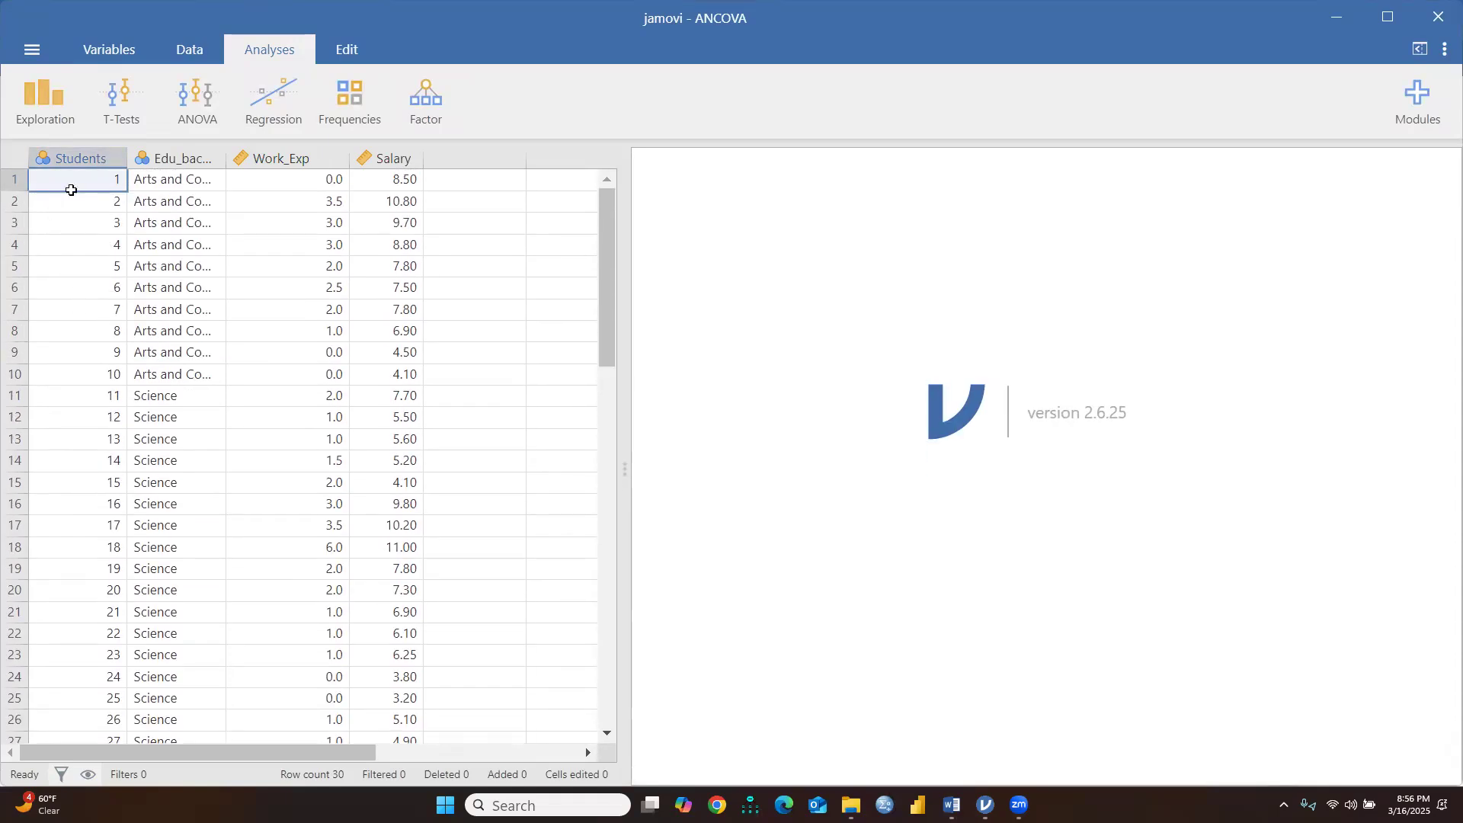
left_click(92, 156)
left_click(167, 155)
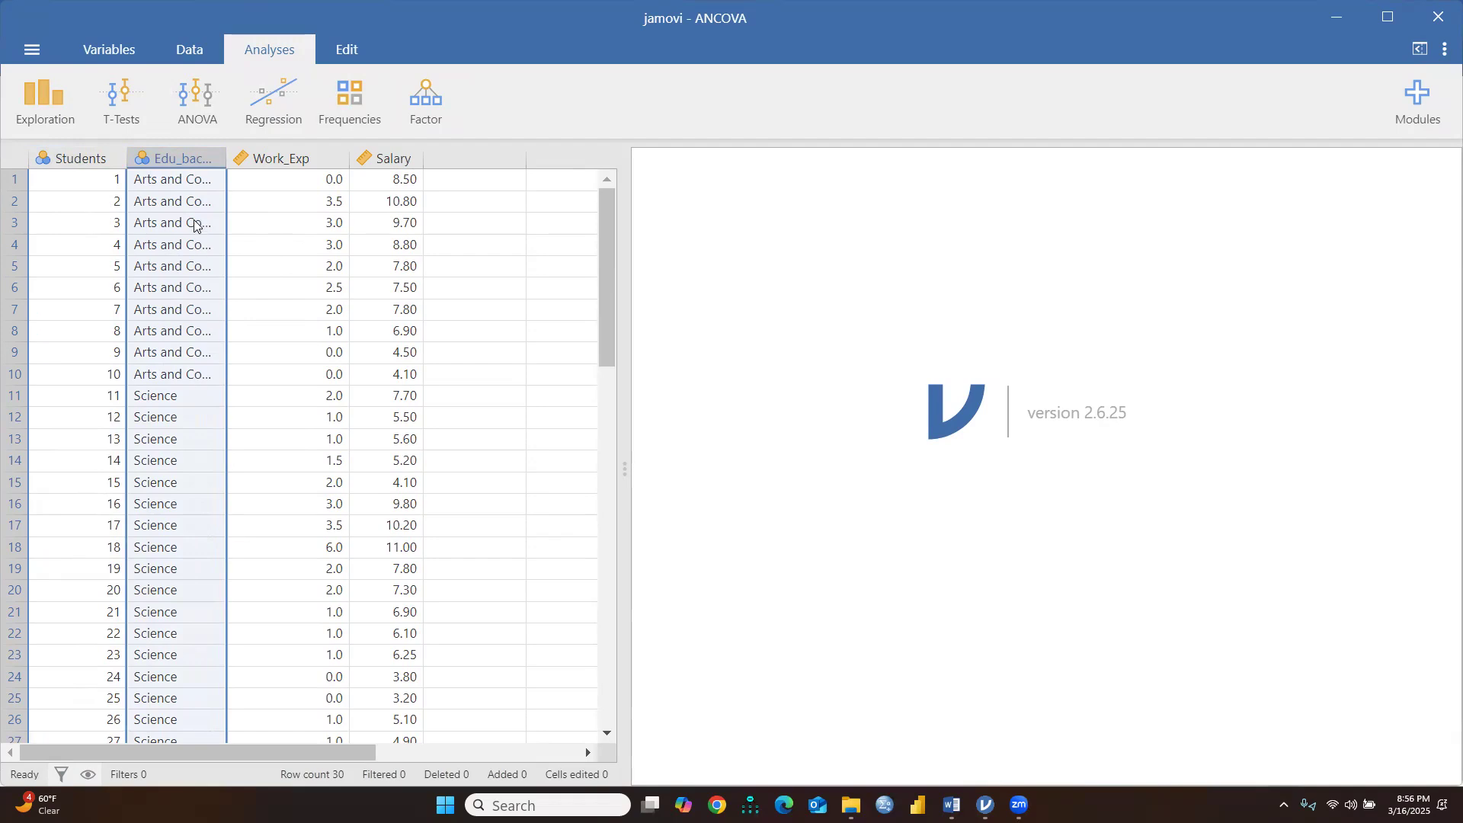
scroll(229, 355, "down", 4)
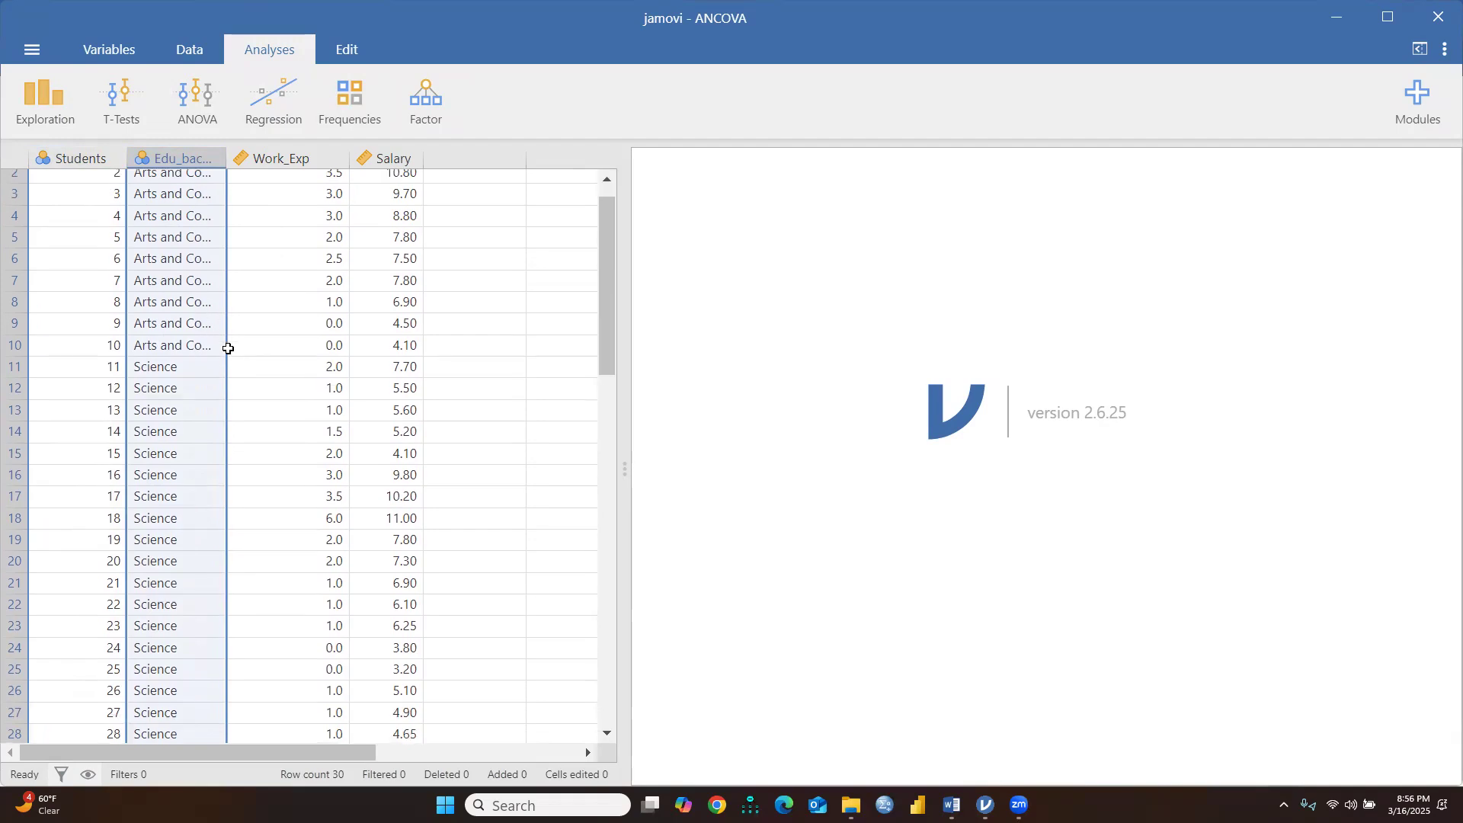
scroll(221, 352, "up", 4)
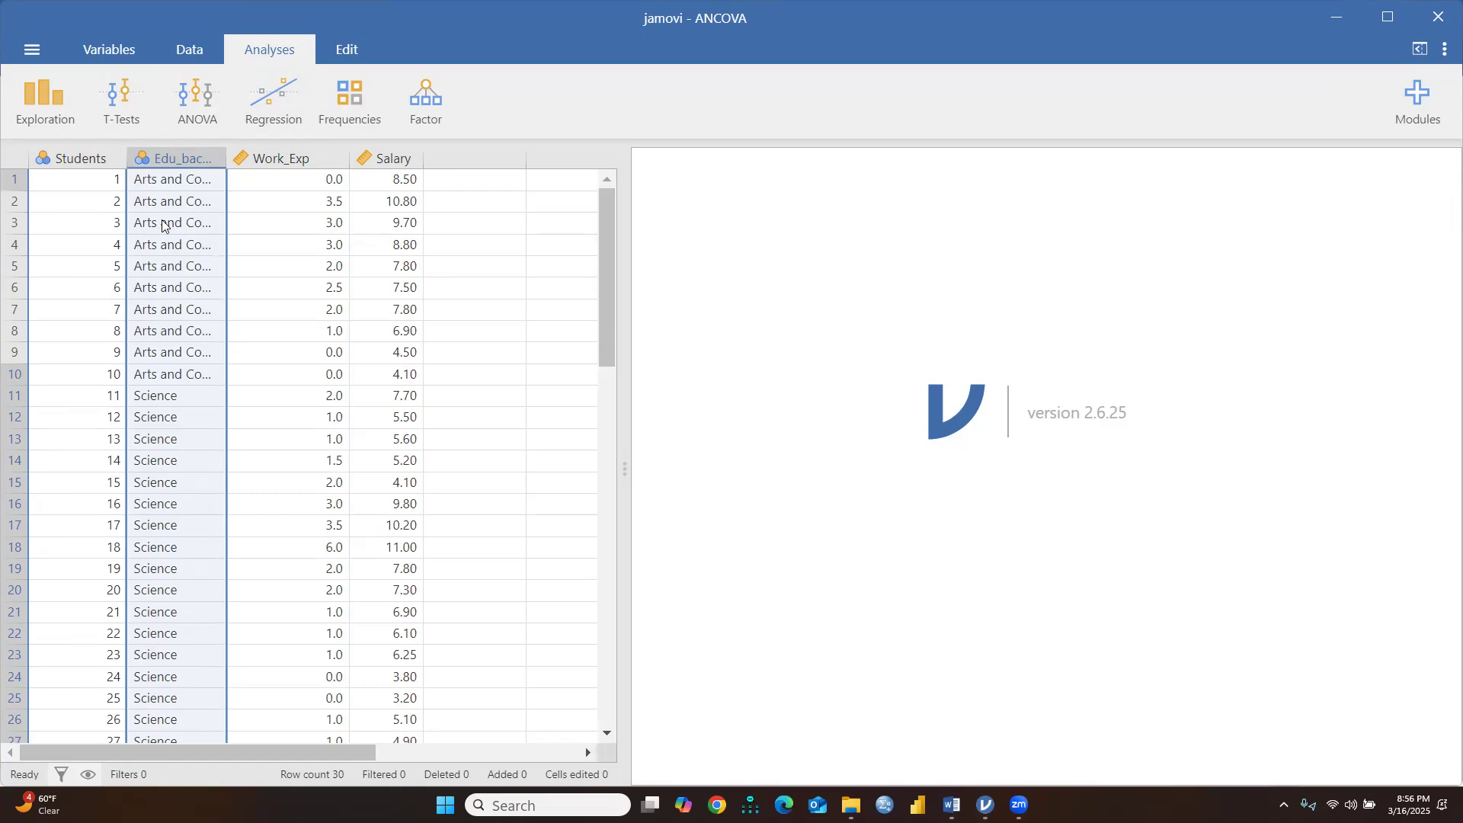
Step: Copy the Arts and Commerce entries of Edu_bacground from rows 3 to 10 into rows 11 to 18
left_click_drag(164, 225, 169, 370)
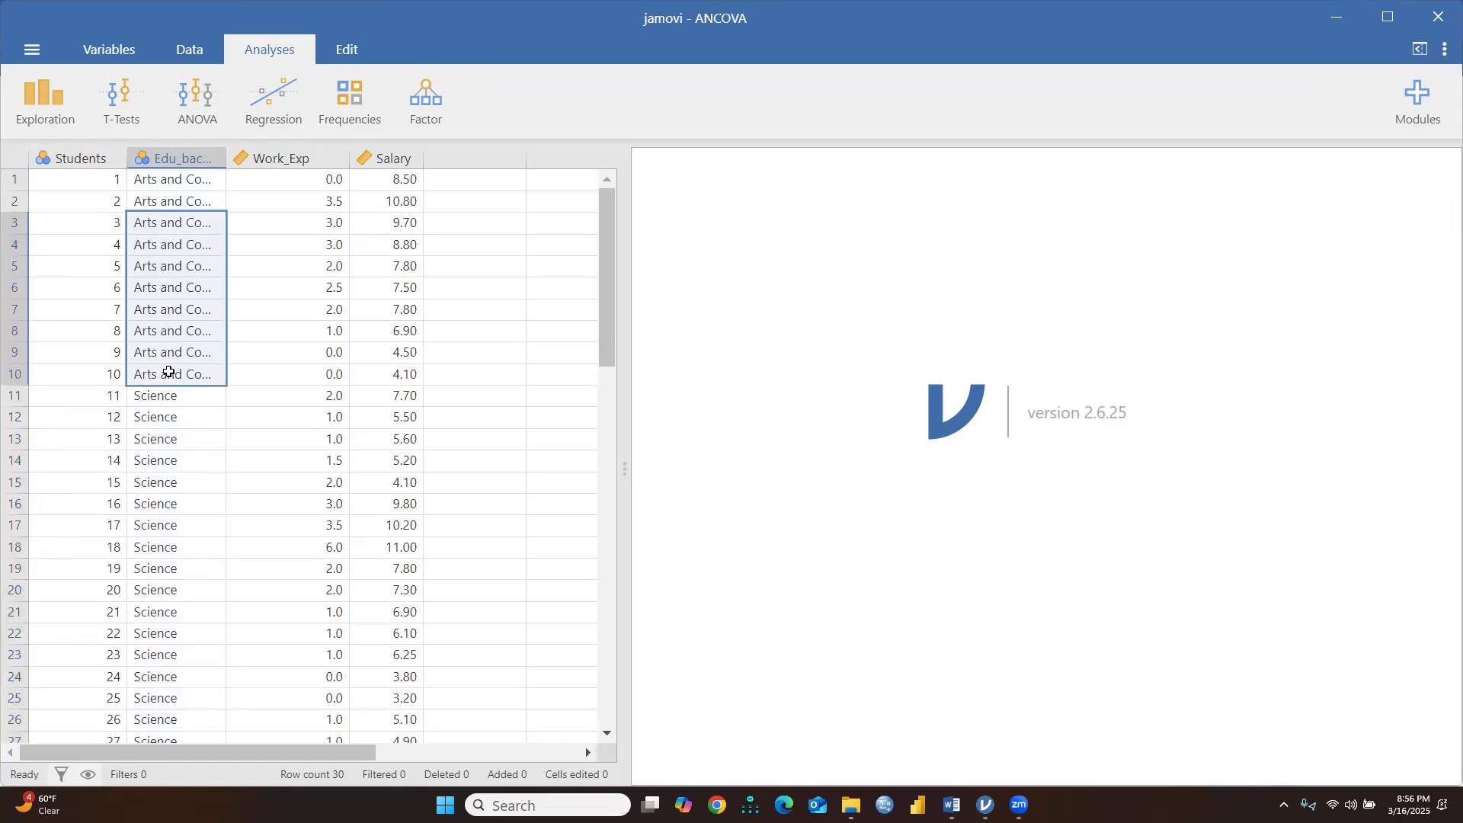
right_click(171, 319)
left_click(214, 349)
left_click_drag(153, 396, 147, 503)
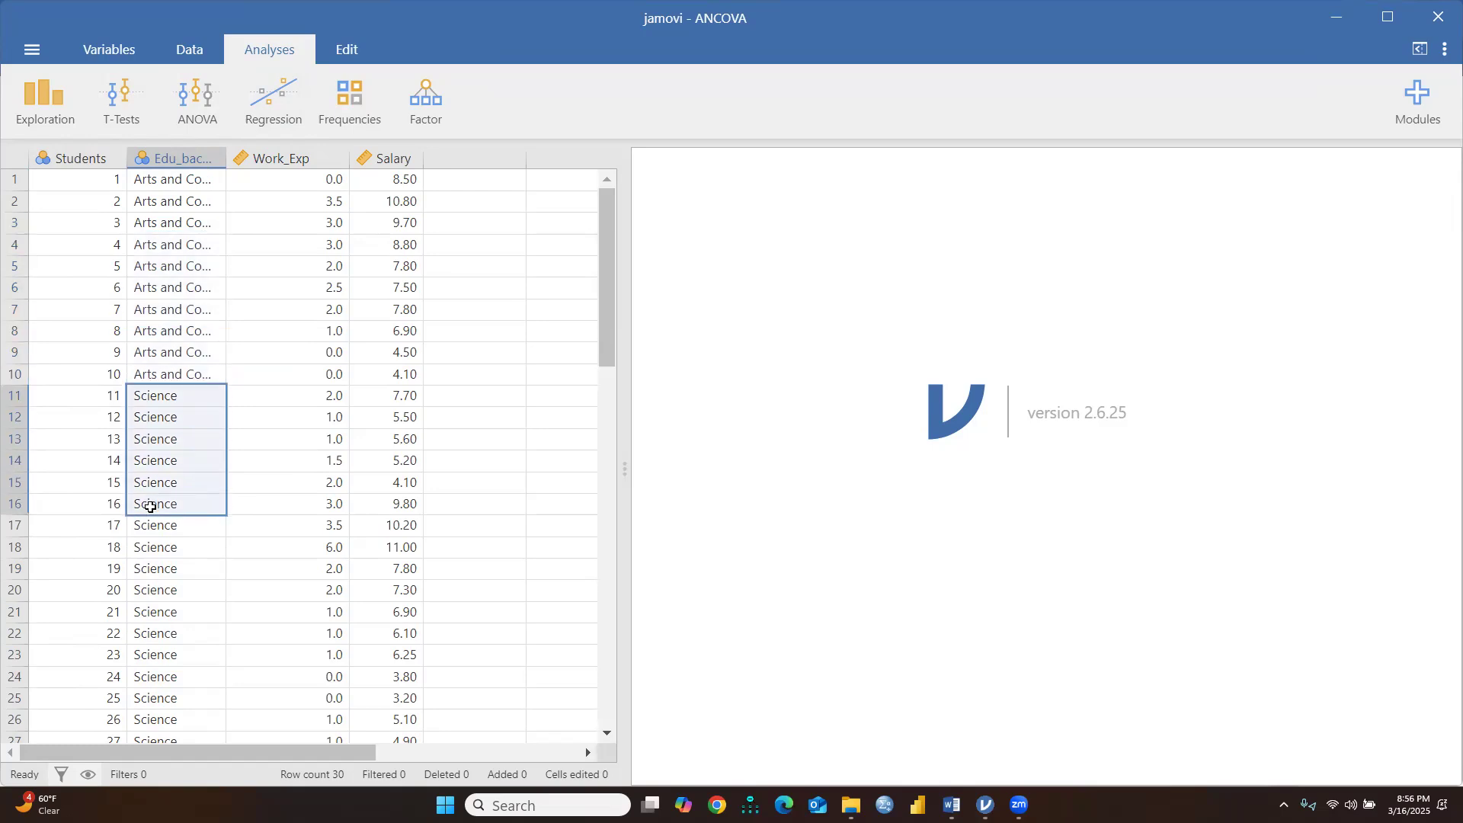
key("ctrl+v")
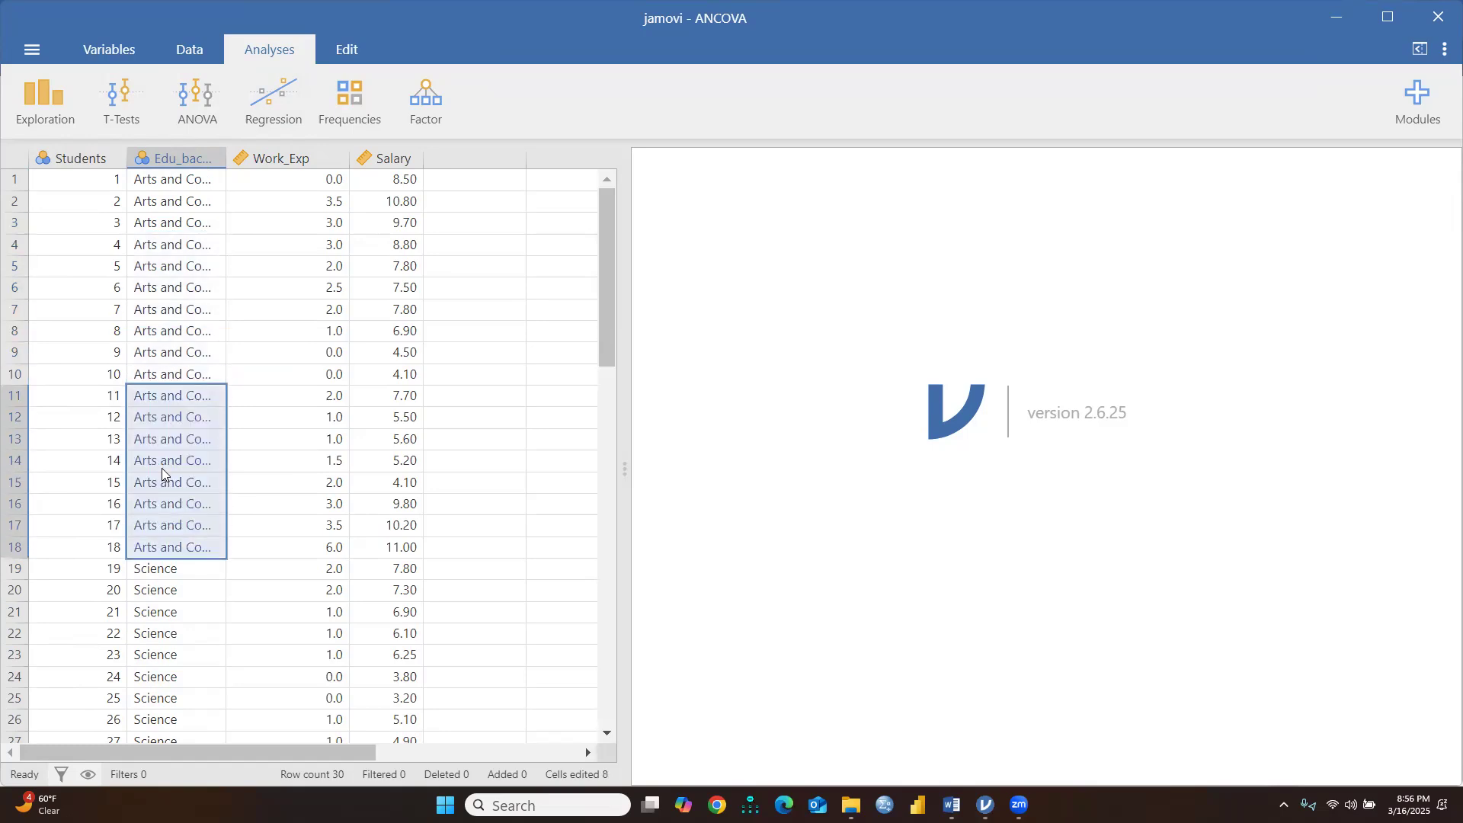
left_click(335, 488)
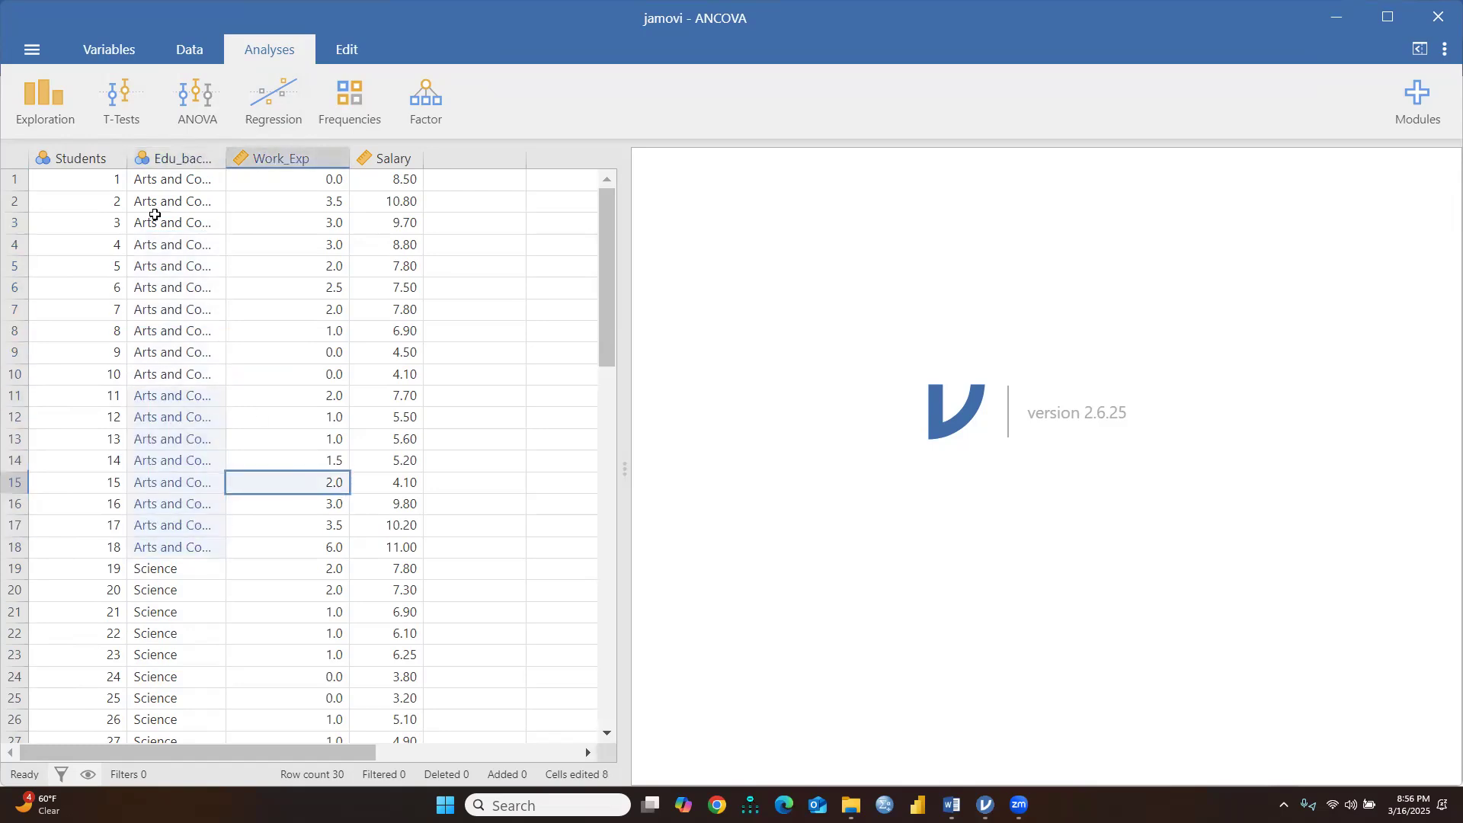
left_click(29, 50)
left_click(43, 288)
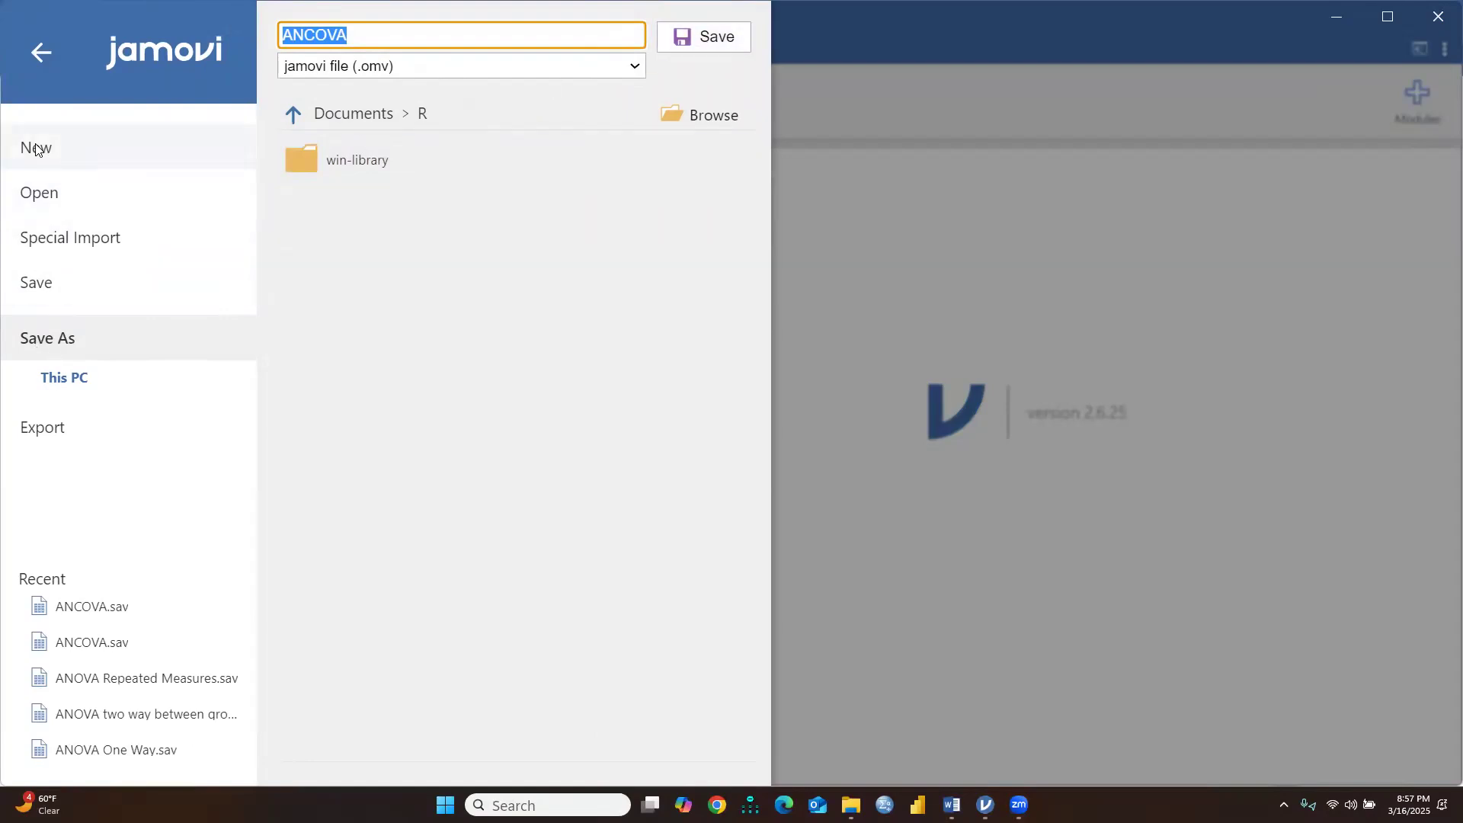
left_click(36, 49)
left_click(229, 335)
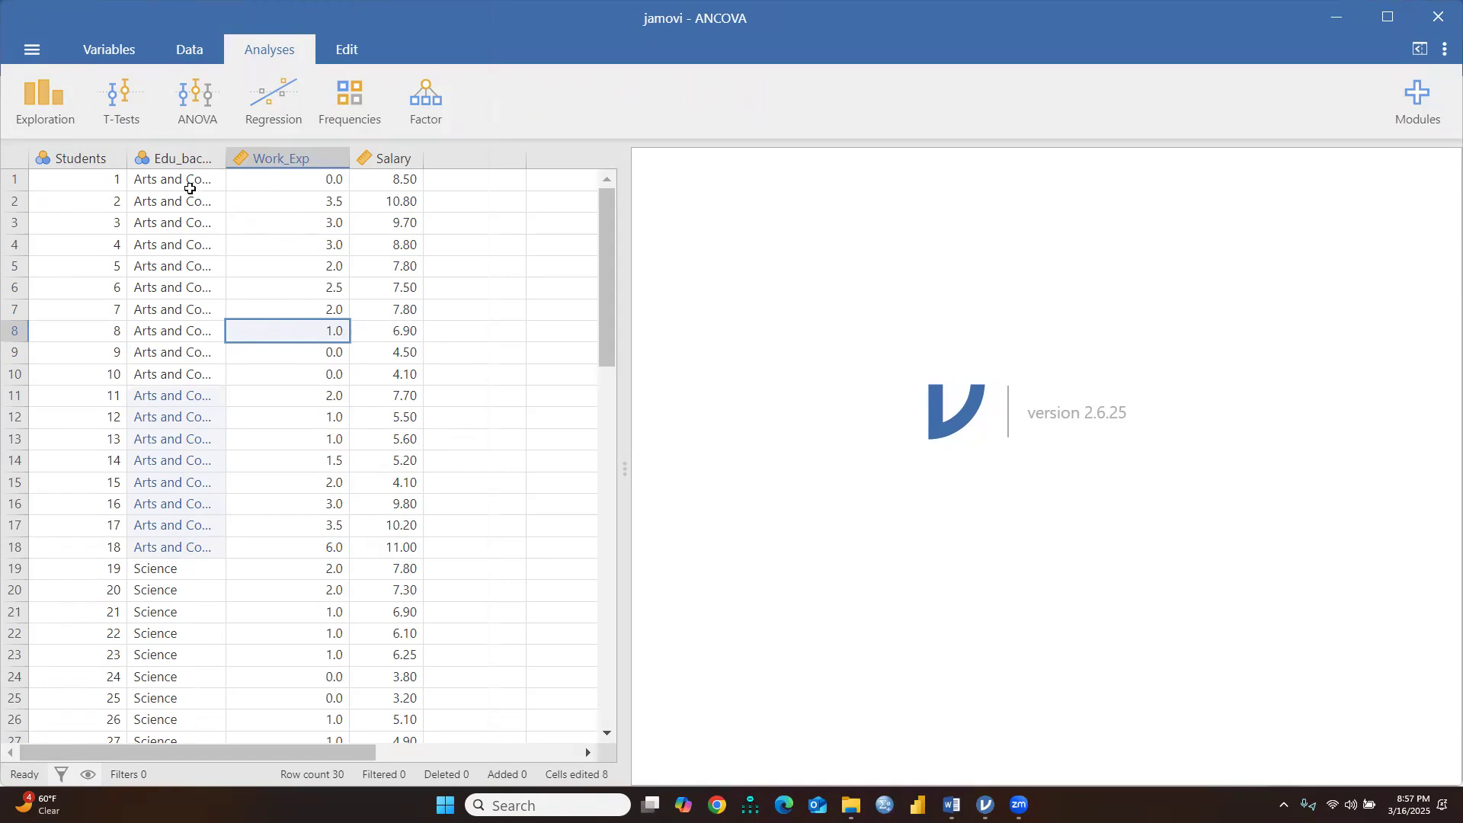
Step: Create a Descriptives analysis of Work_Exp, Salary and Edu_bacground with frequency tables included
left_click(44, 98)
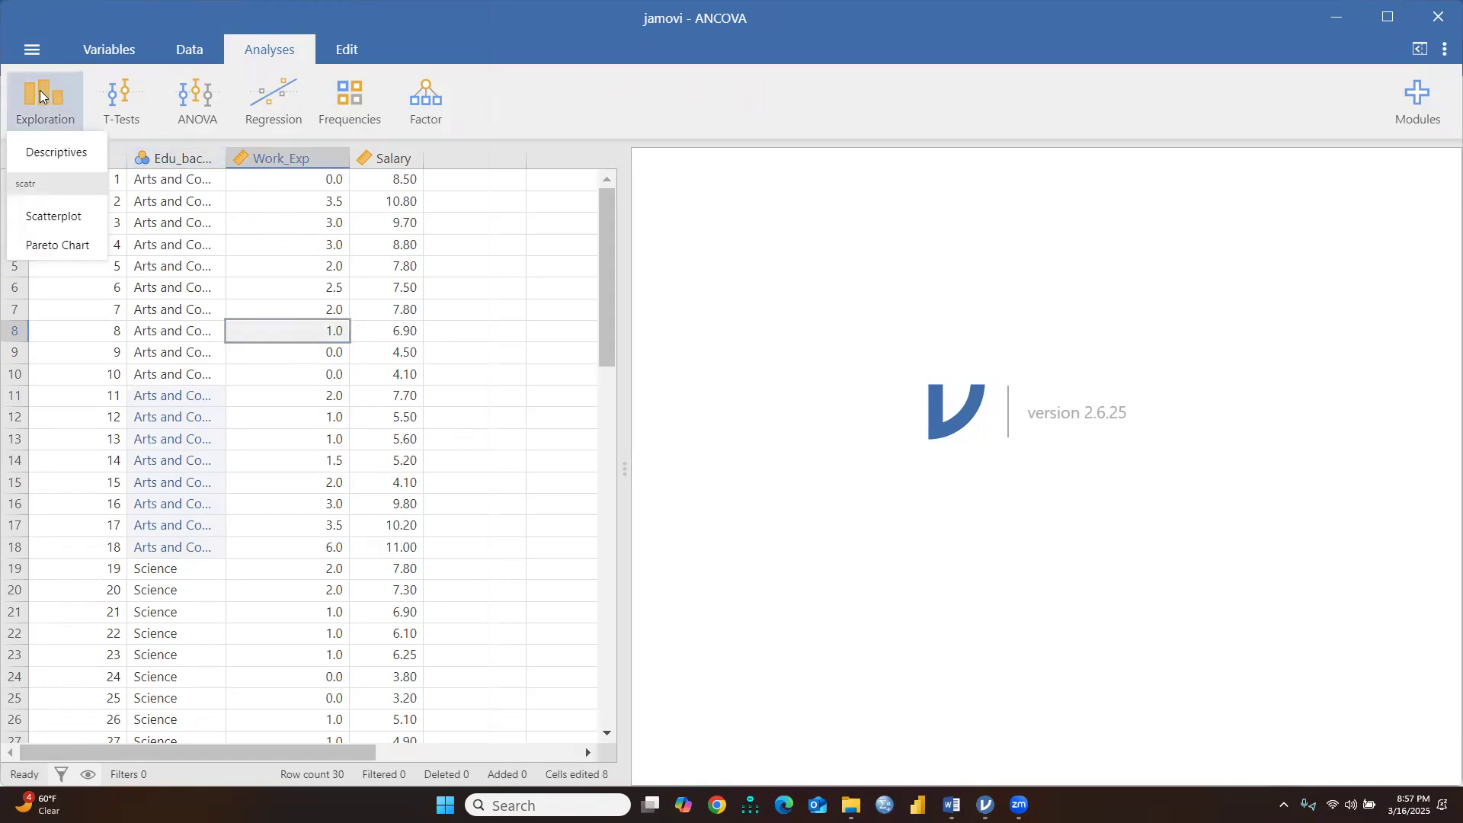
left_click(34, 152)
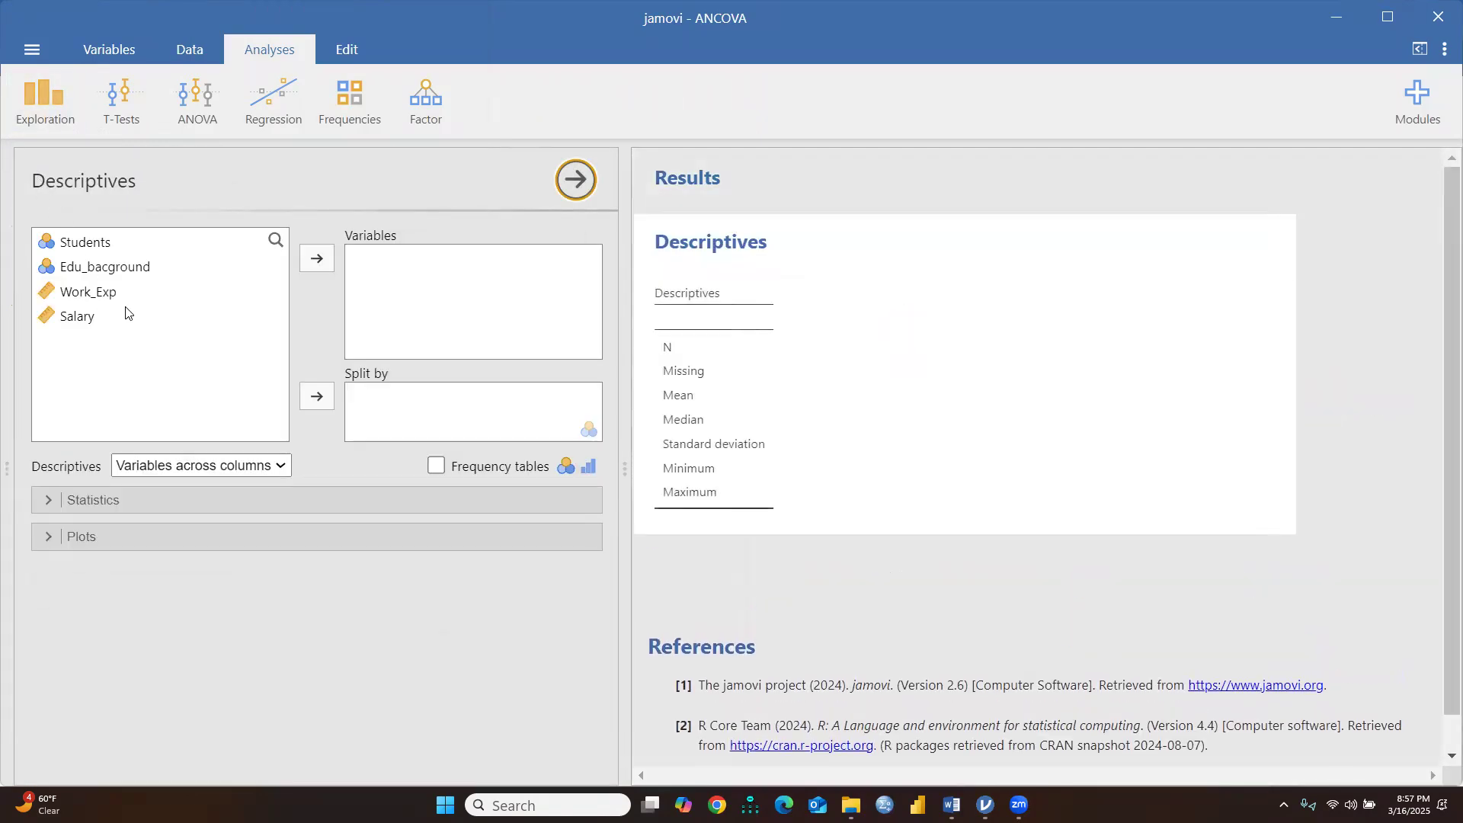
left_click(95, 291)
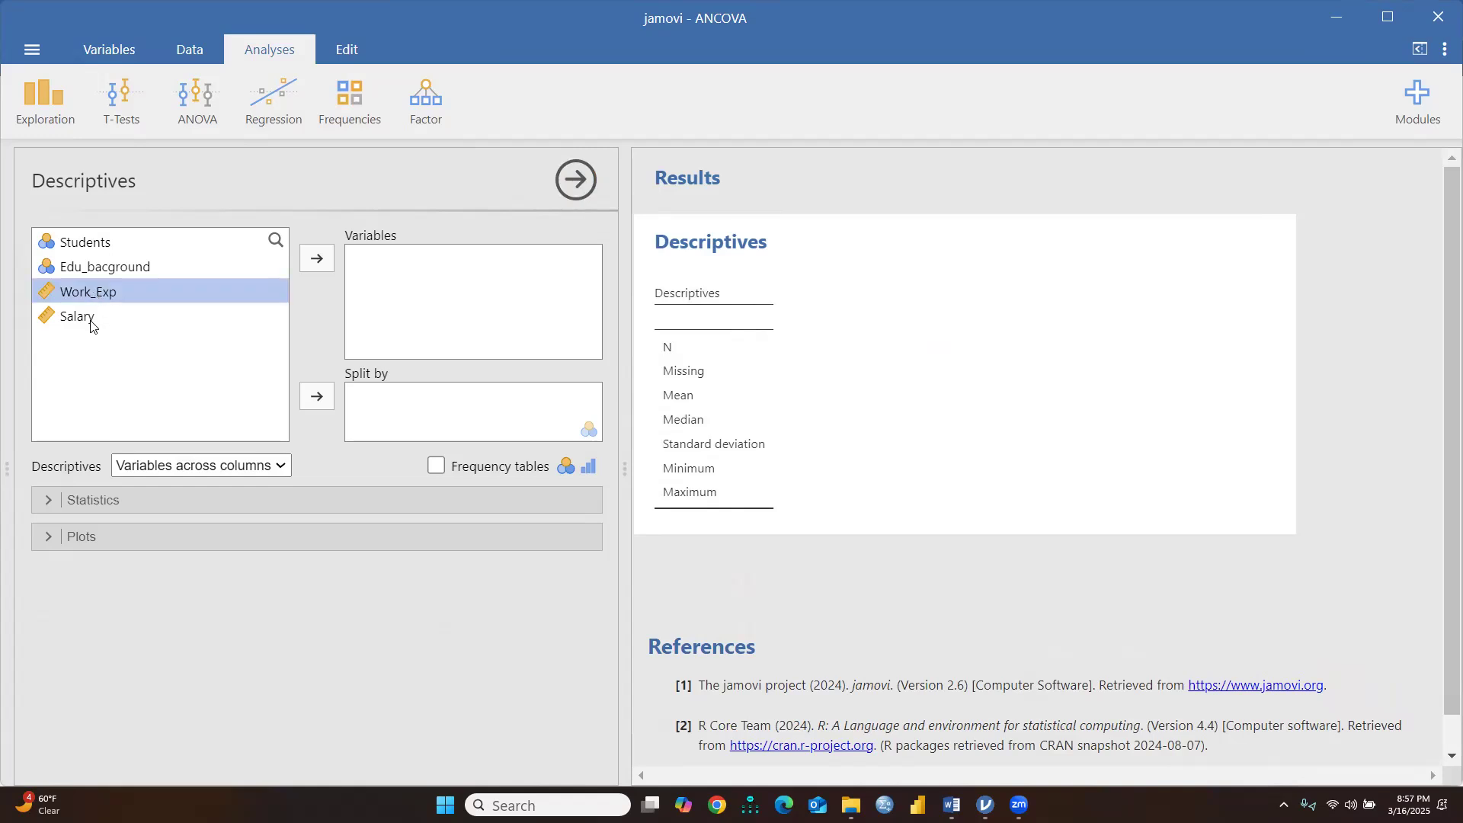
left_click(90, 320, "shift")
left_click(321, 261)
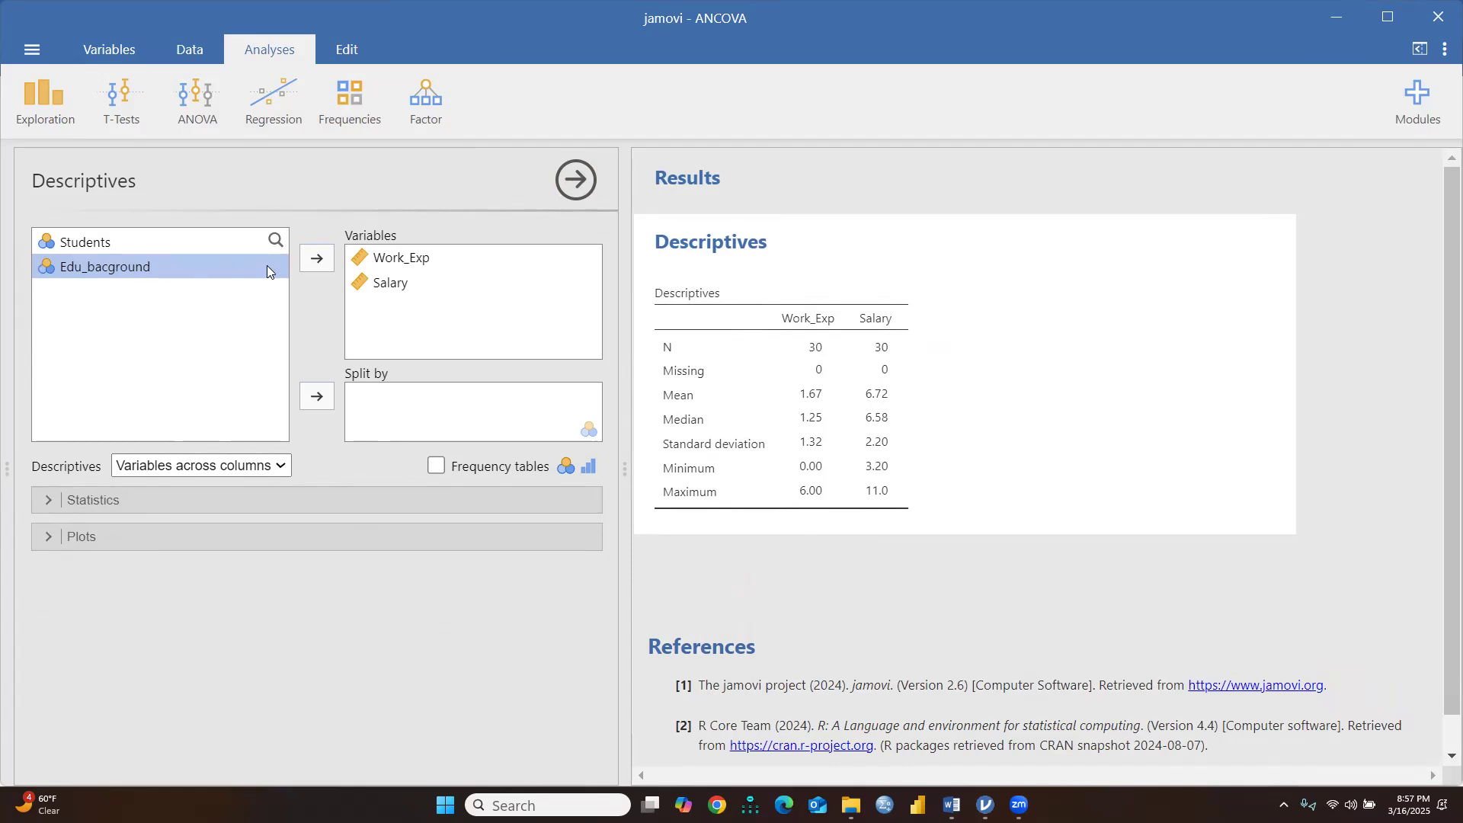
left_click(317, 258)
left_click(436, 466)
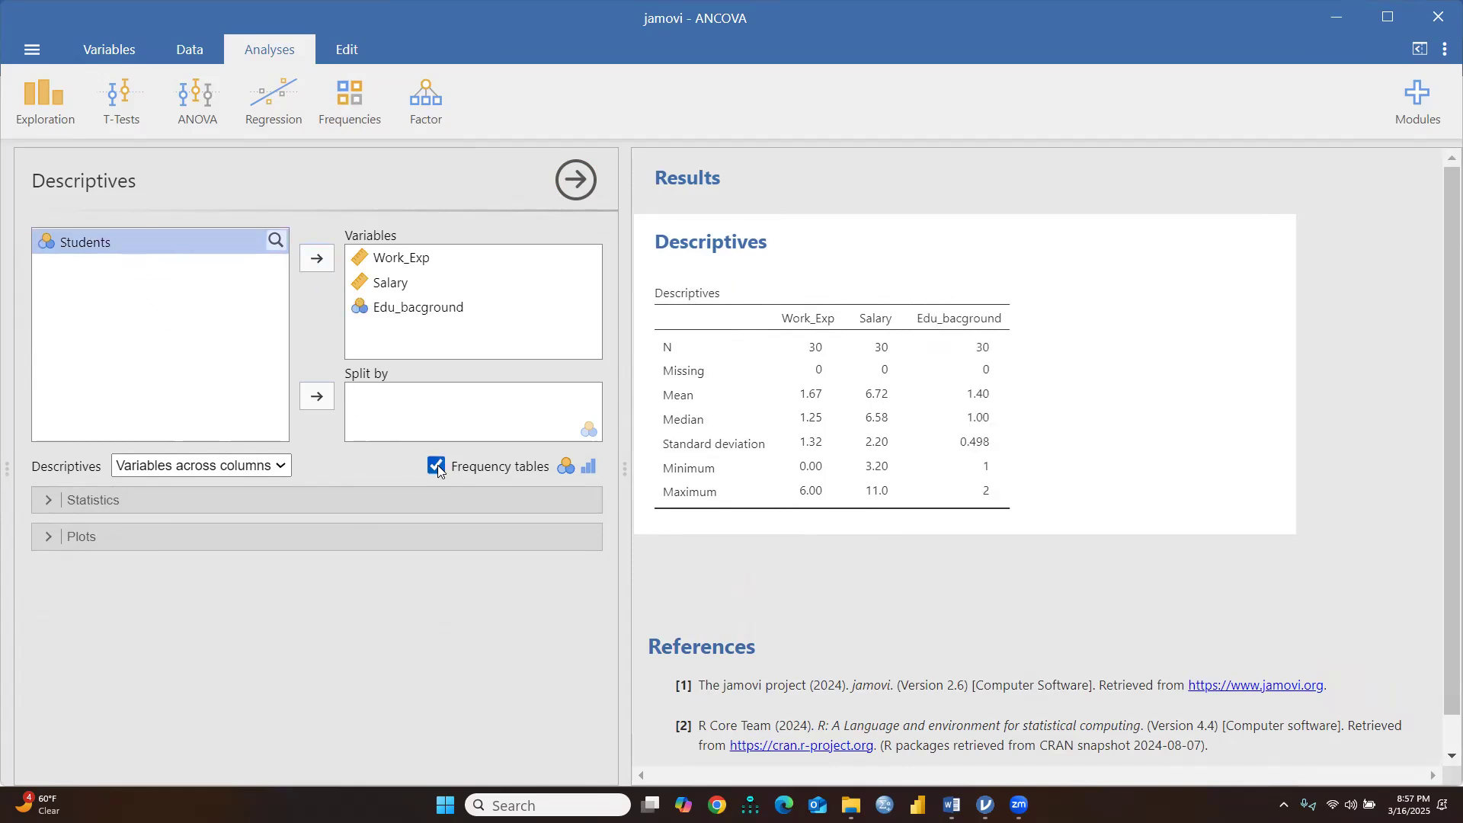
scroll(966, 415, "down", 3)
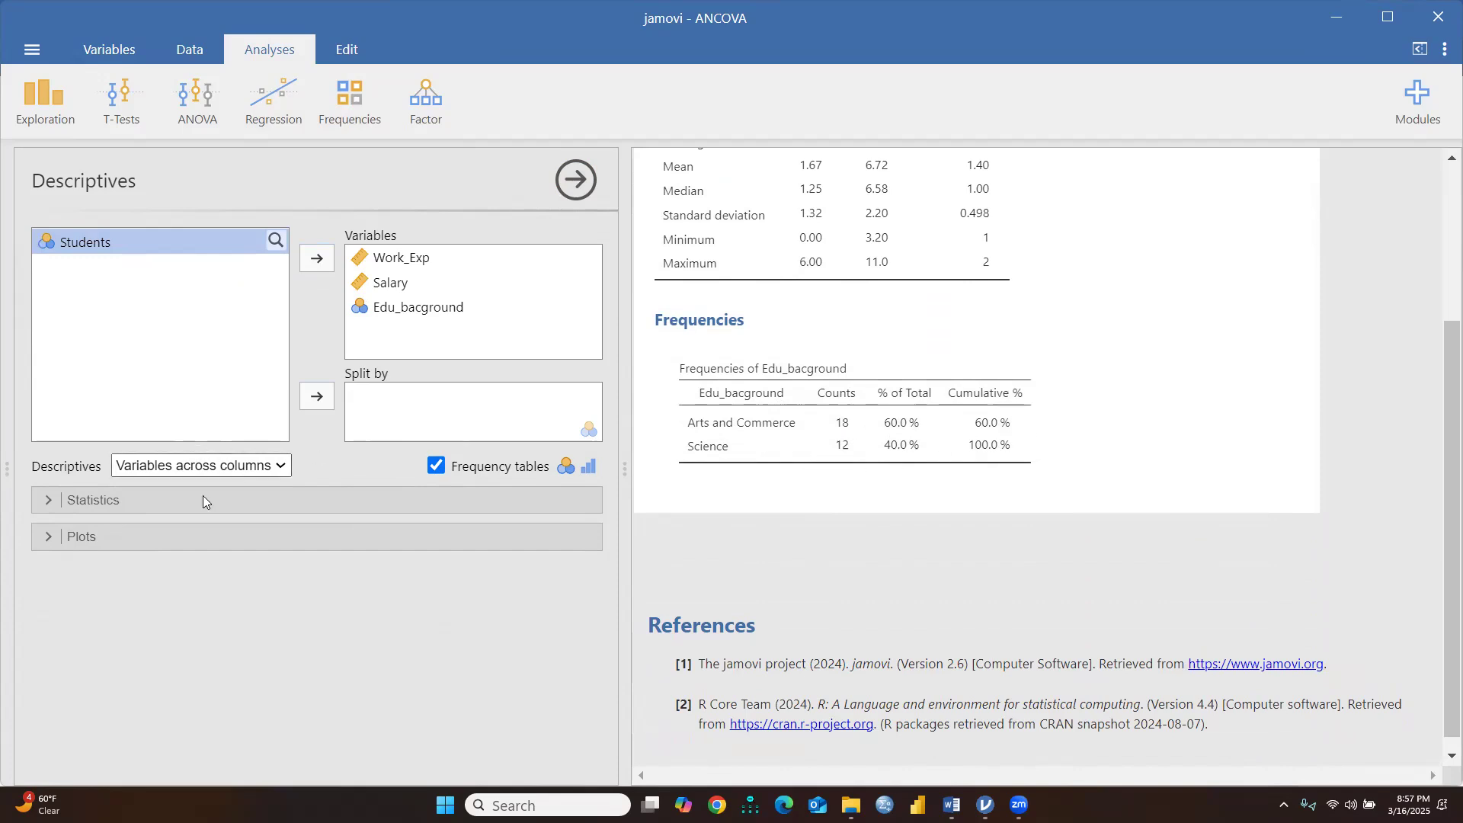
Step: Expand the statistics options of the Descriptives analysis and review the available measures
left_click(66, 501)
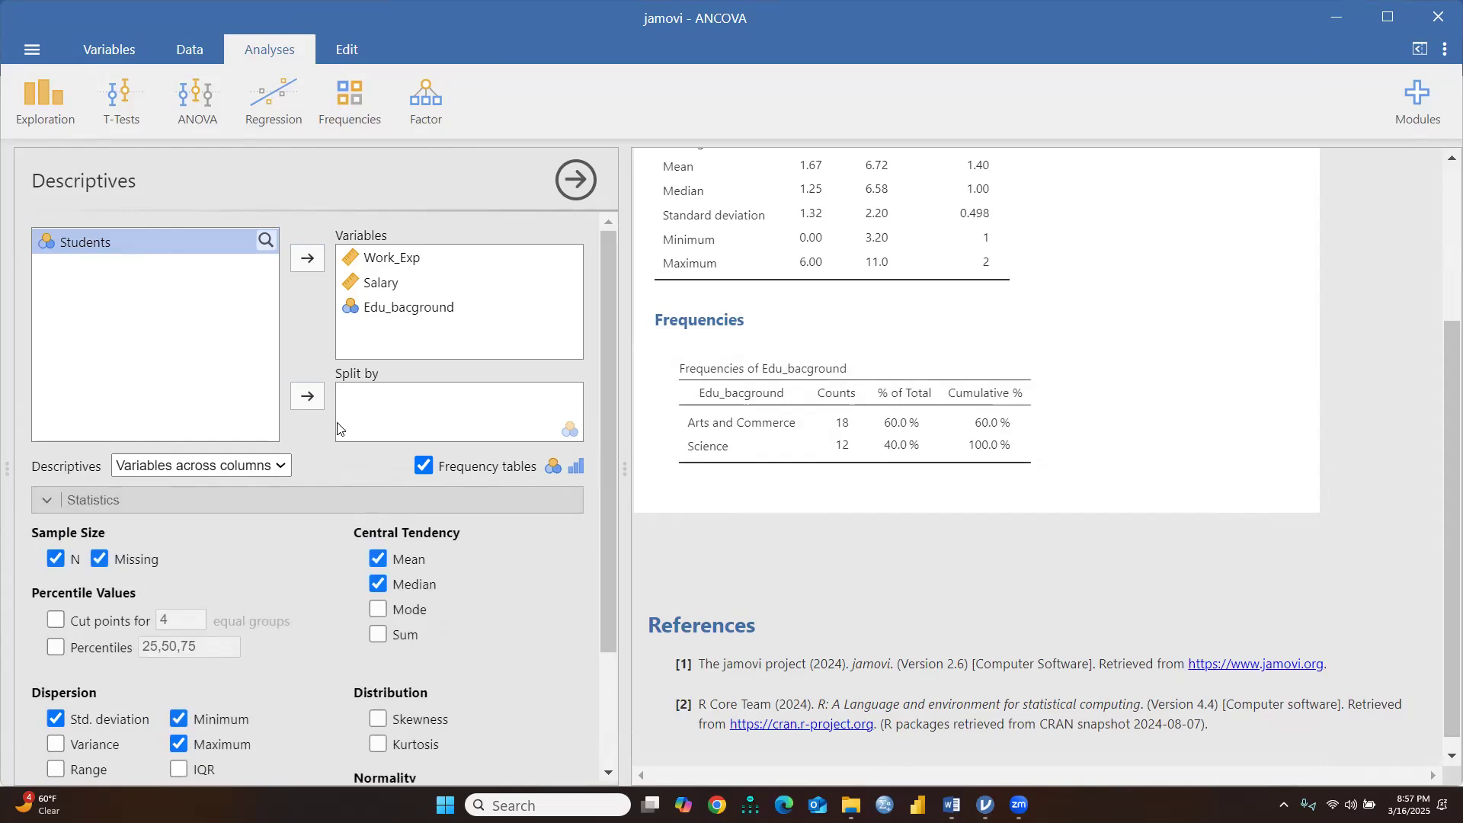
scroll(336, 428, "down", 1)
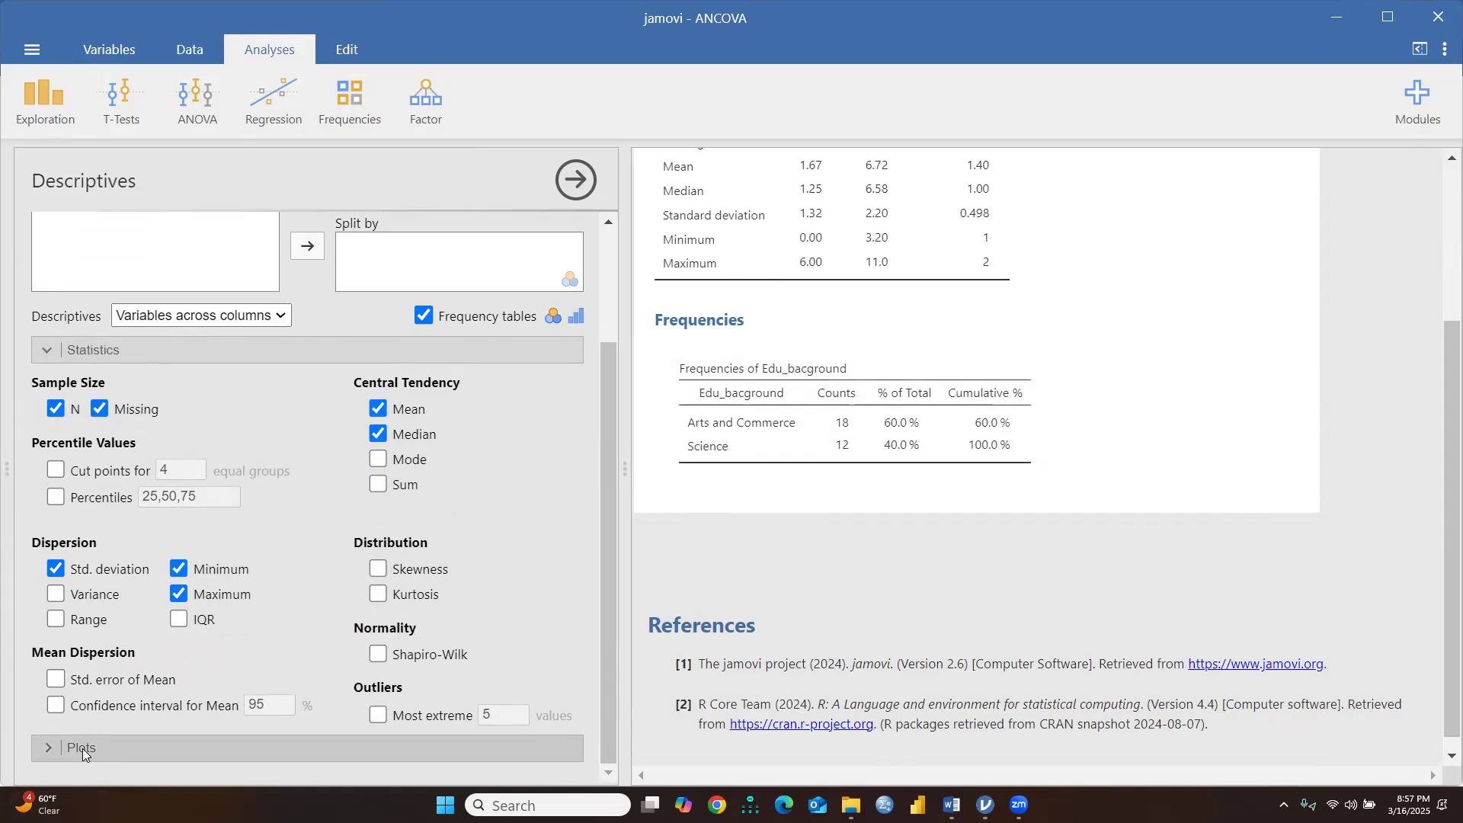
scroll(275, 369, "up", 2)
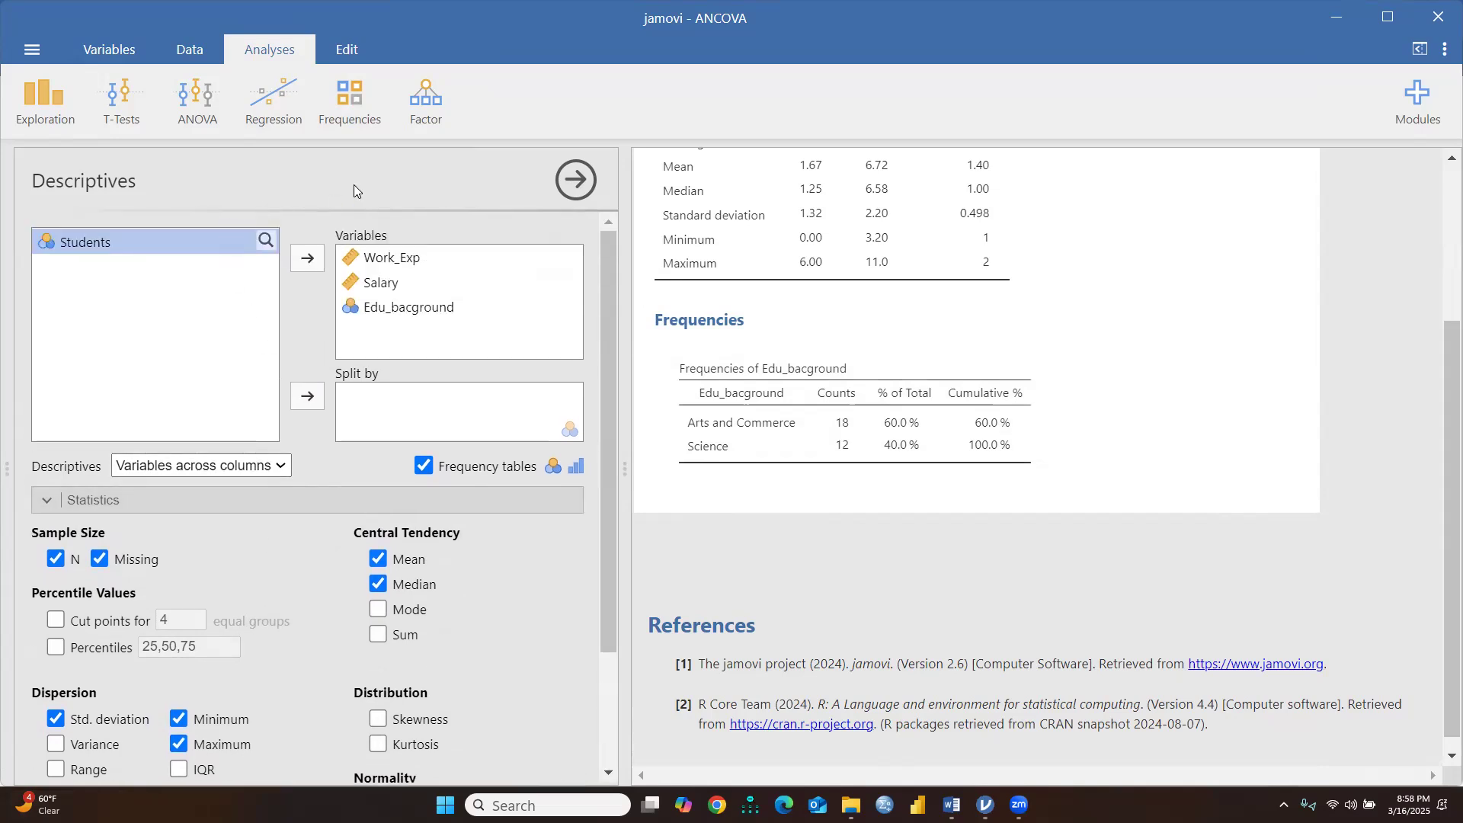
Step: Create an ANCOVA with Salary as dependent variable, Edu_bacground as fixed factor and Work_Exp as covariate
left_click(201, 114)
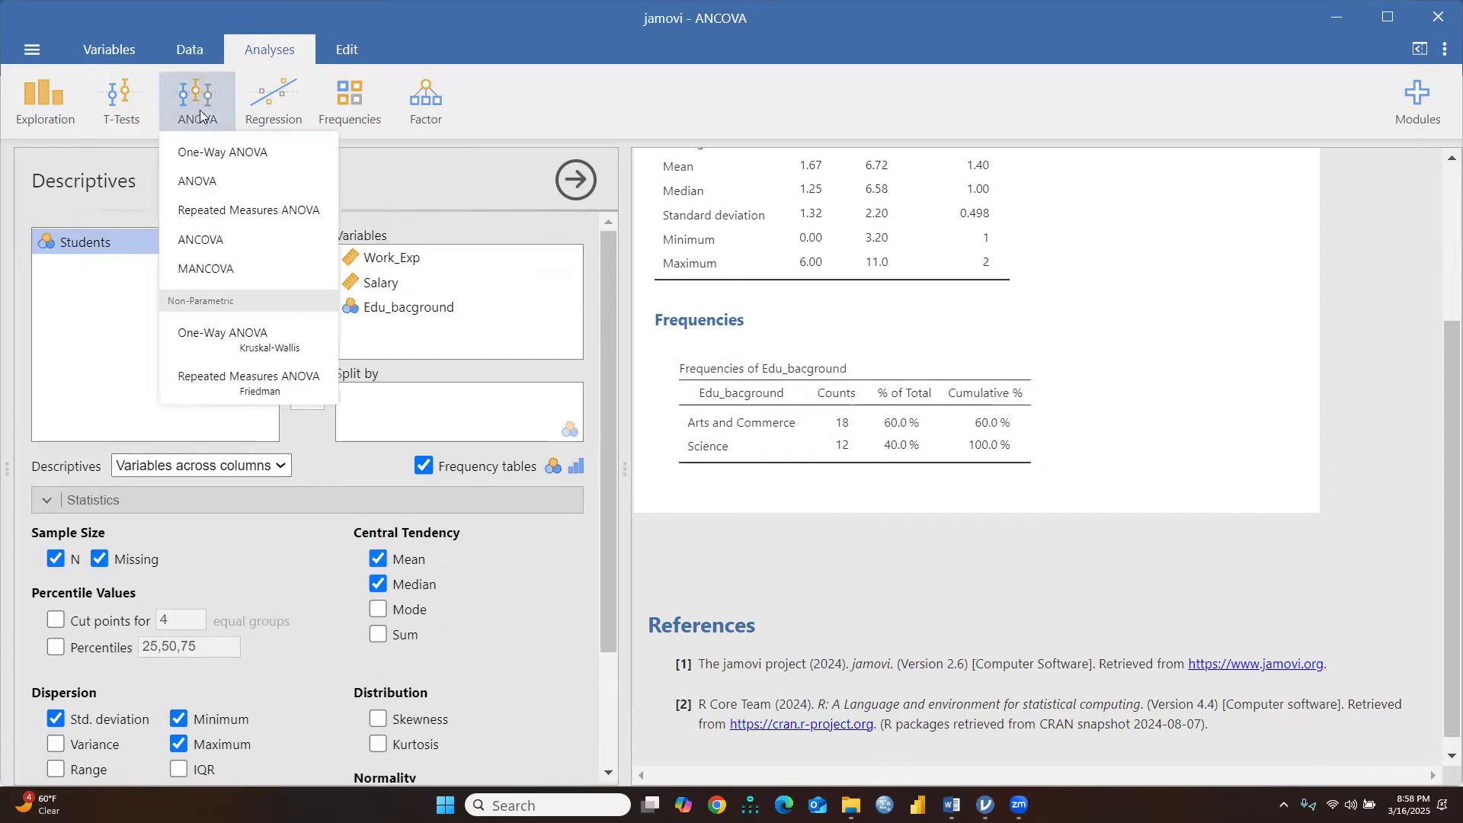
left_click(206, 240)
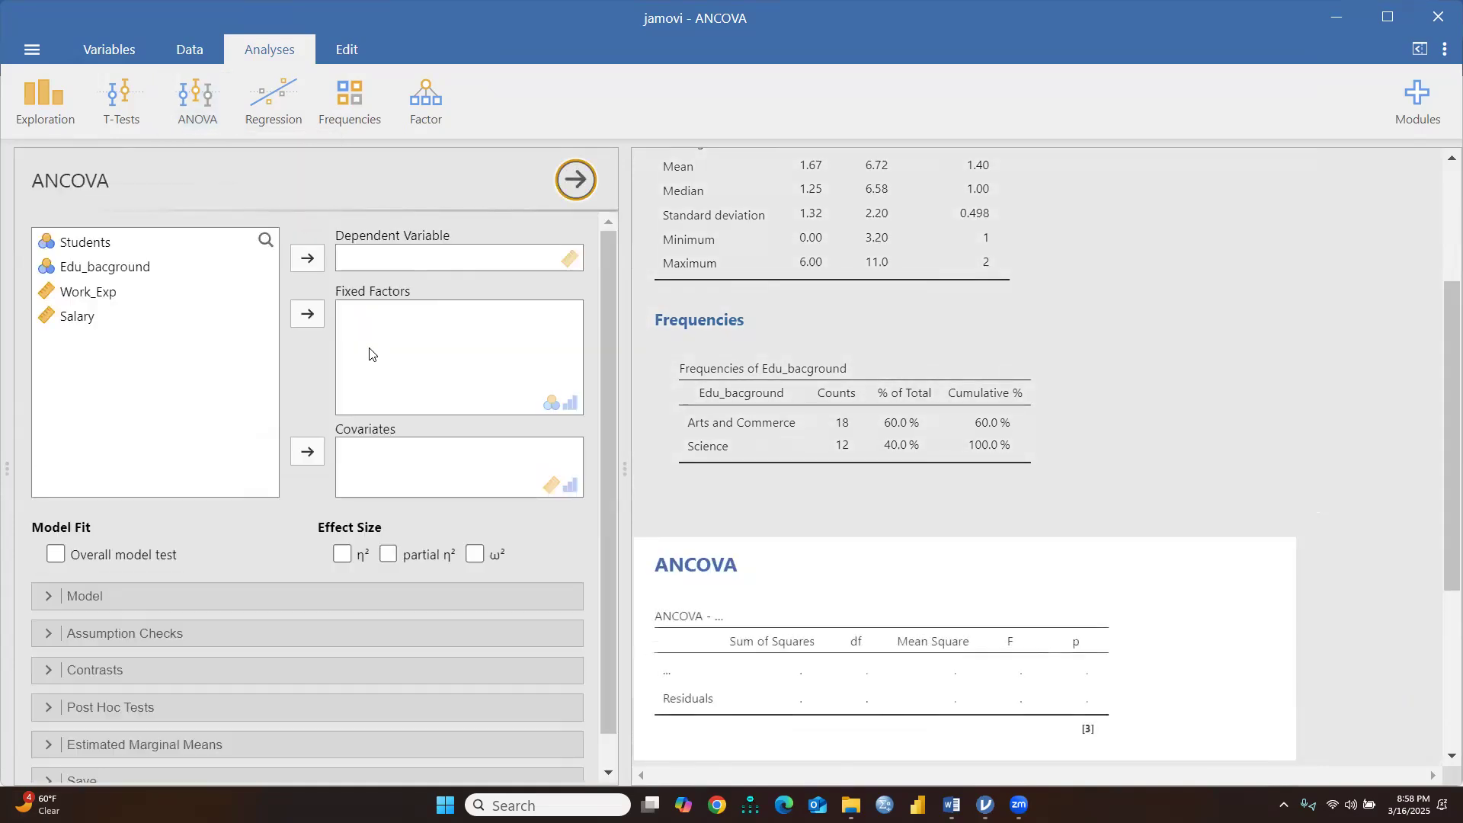
left_click(89, 321)
left_click(308, 259)
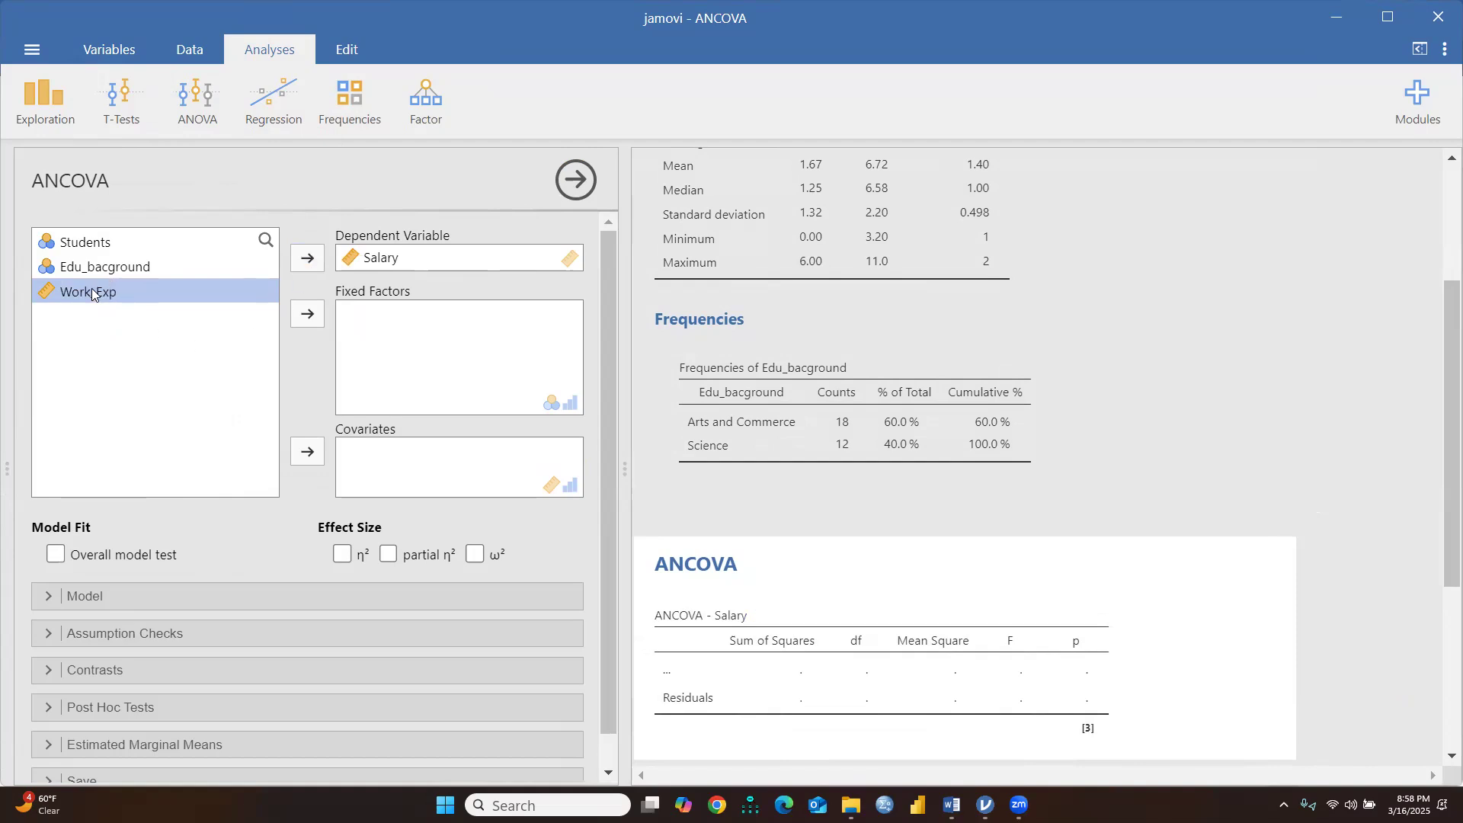
left_click(302, 457)
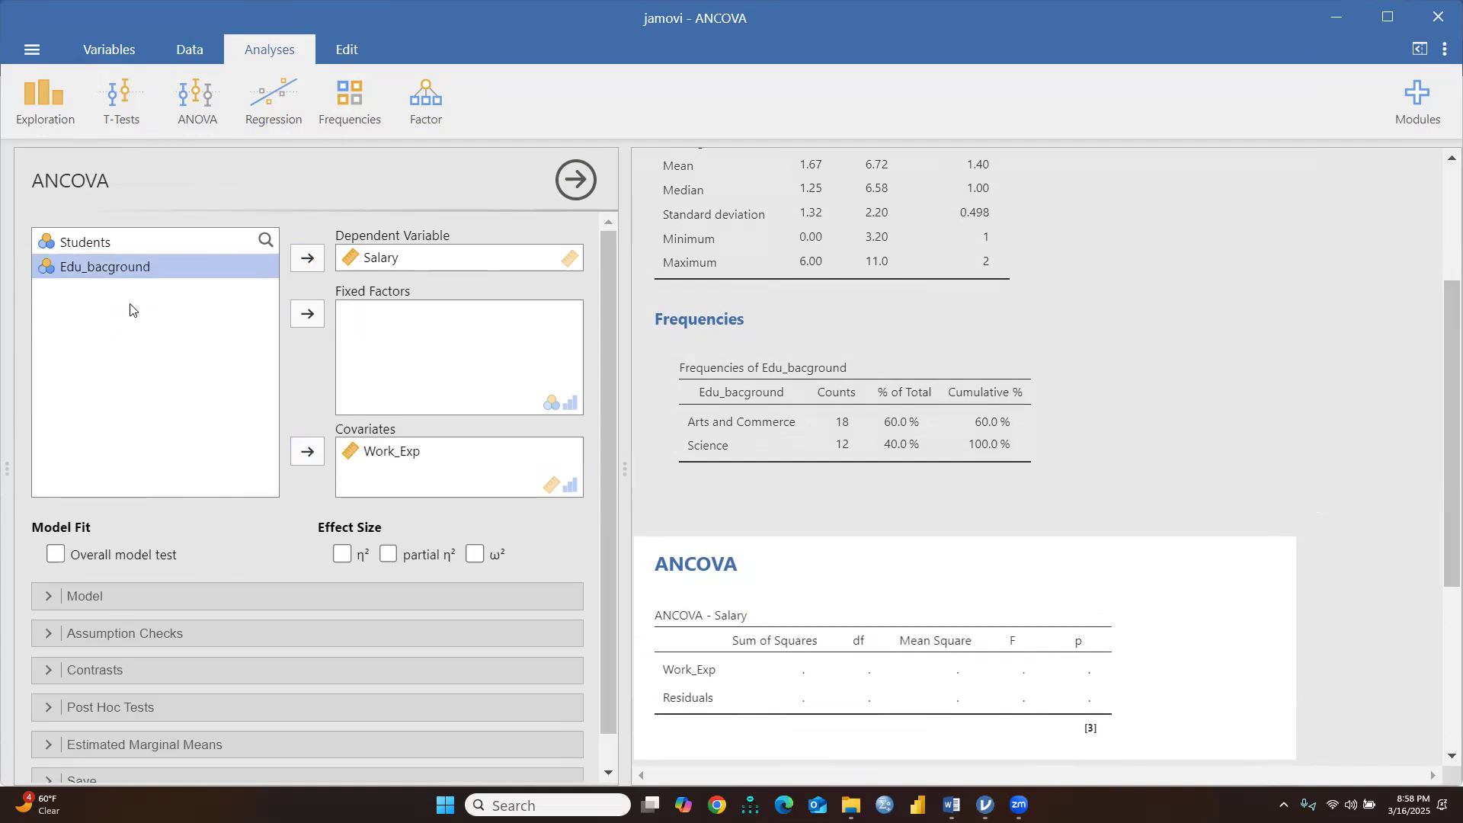
left_click(308, 314)
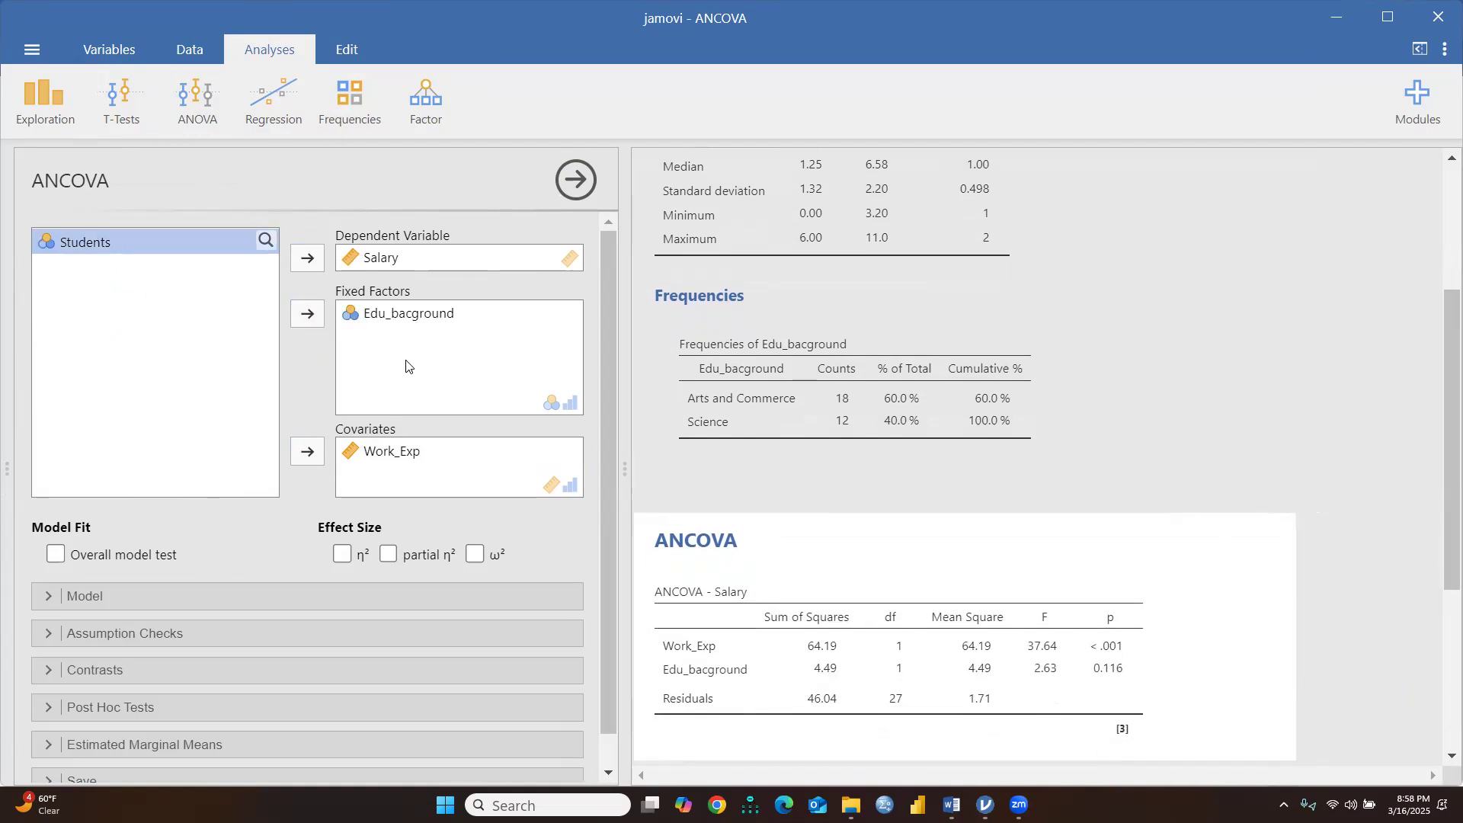
scroll(1088, 392, "down", 3)
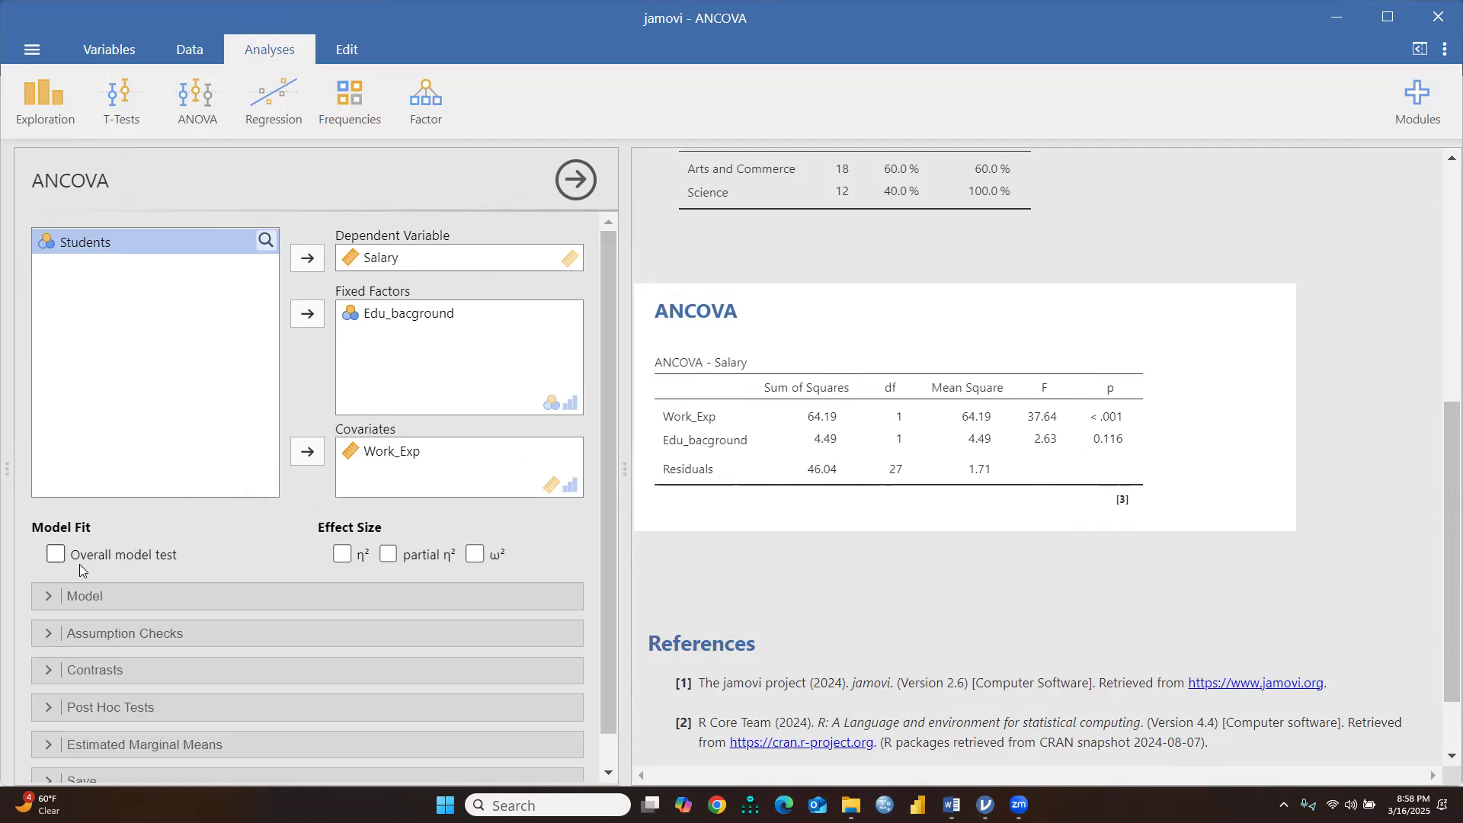
Step: Add the overall model test and the effect sizes η² and partial η² to the ANCOVA
left_click(56, 555)
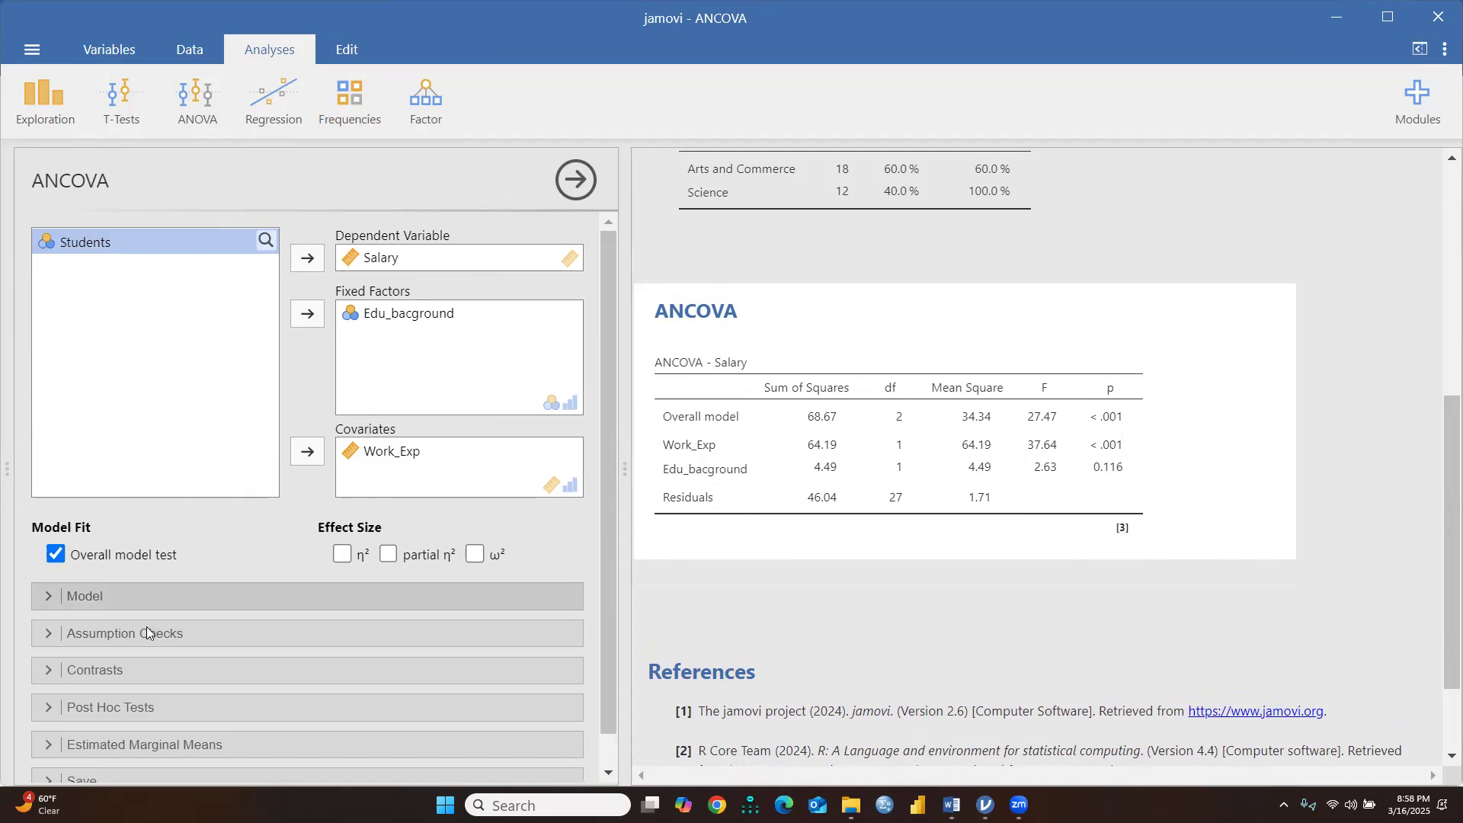
left_click(389, 561)
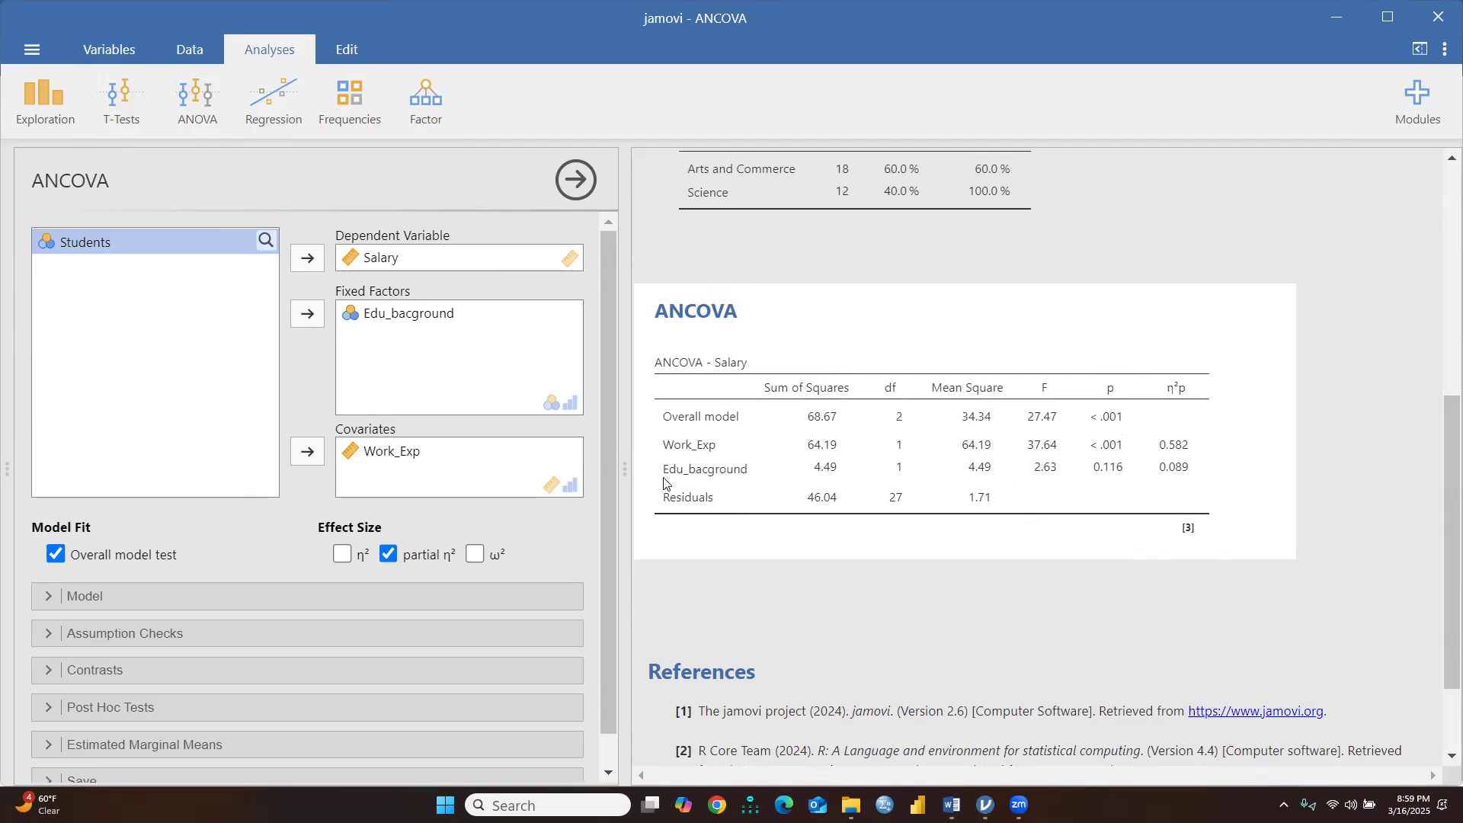
left_click(340, 555)
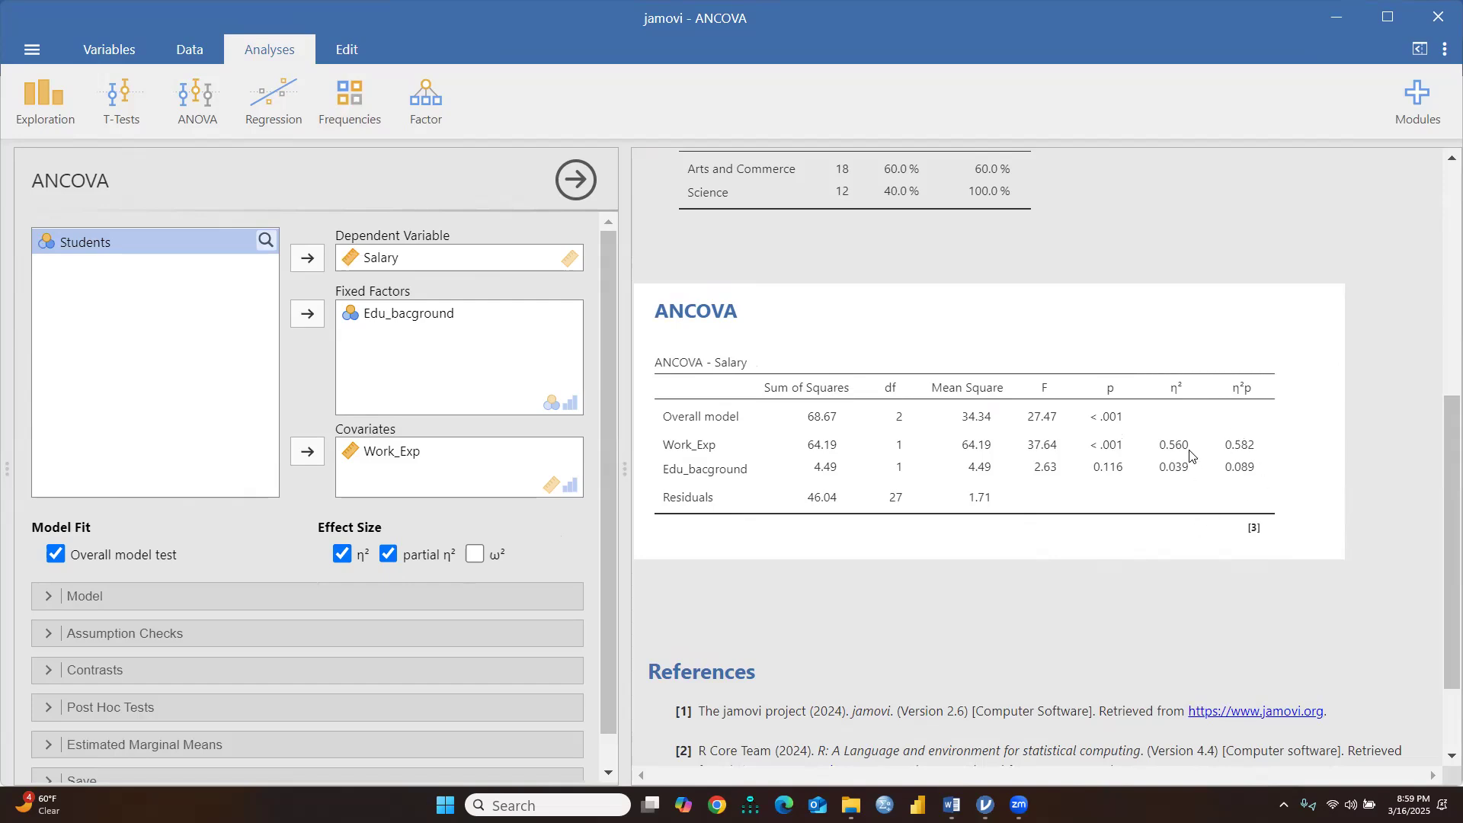
Step: Add the interaction of Edu_bacground and Work_Exp to the ANCOVA model terms
left_click(81, 602)
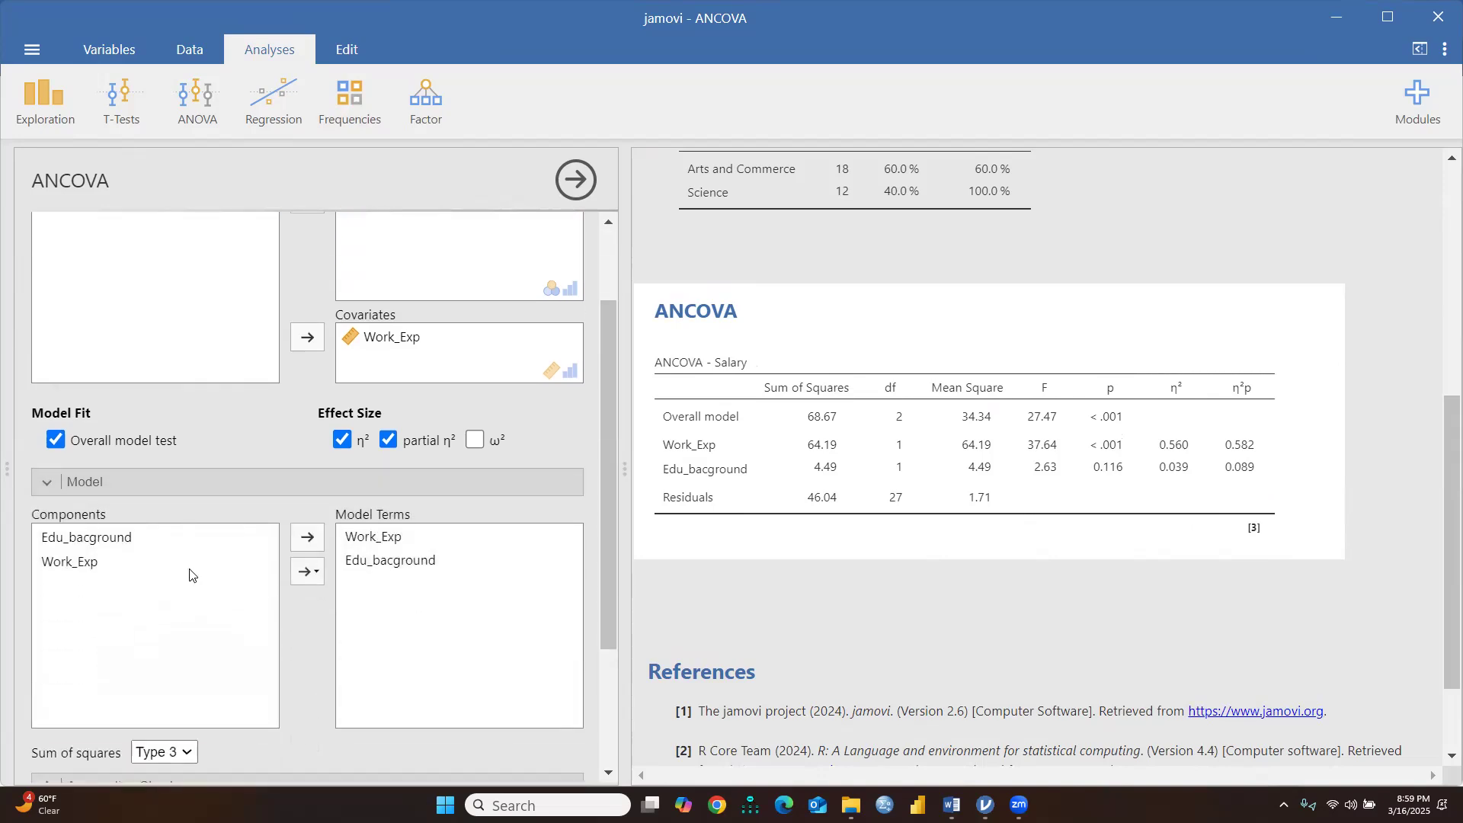
left_click(120, 543)
left_click(105, 553, "shift")
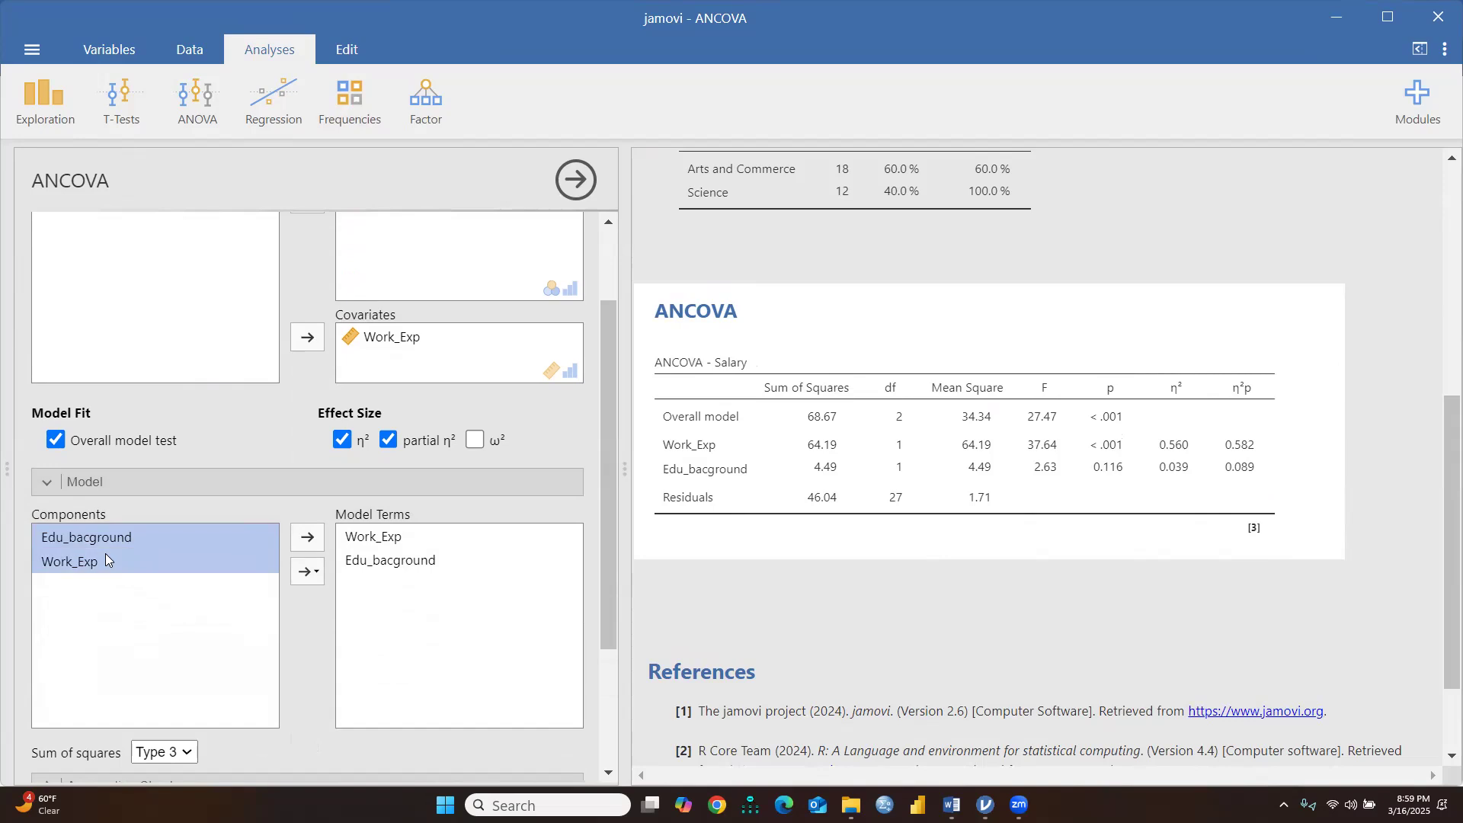
left_click(304, 573)
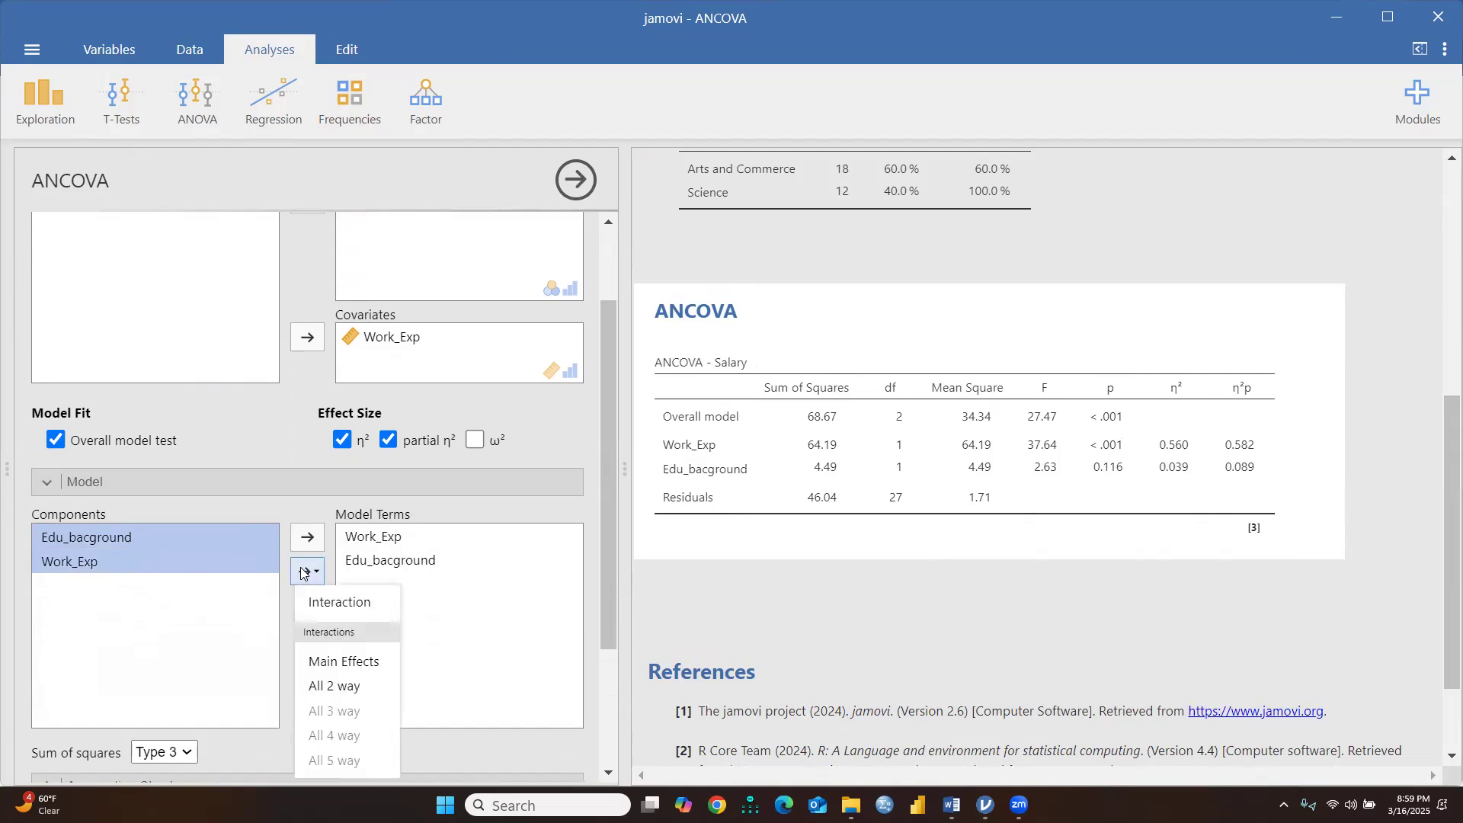
left_click(326, 602)
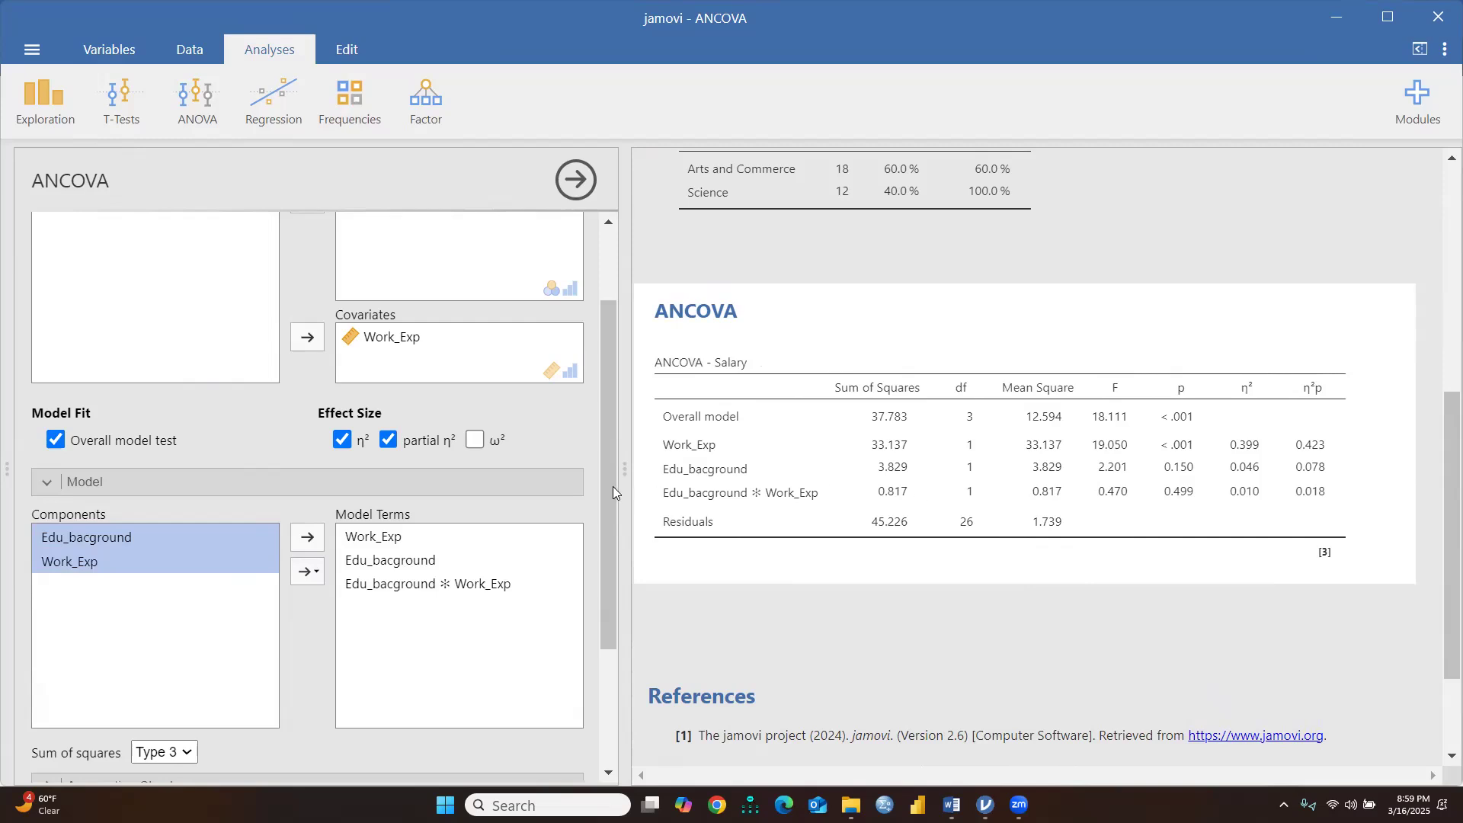
Step: Include the homogeneity test among the ANCOVA assumption checks and bring its result table into view
scroll(427, 487, "down", 3)
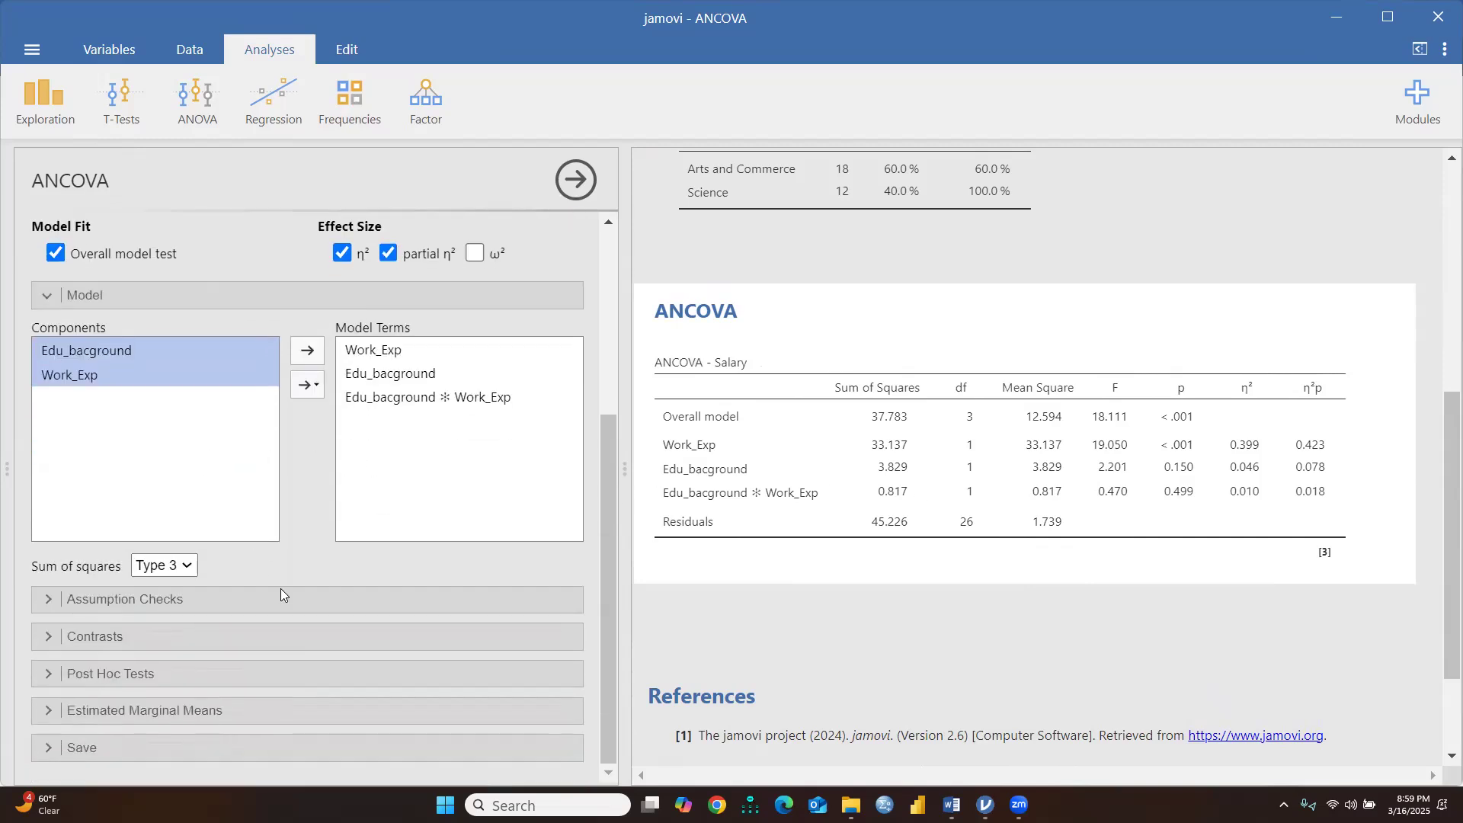
left_click(118, 599)
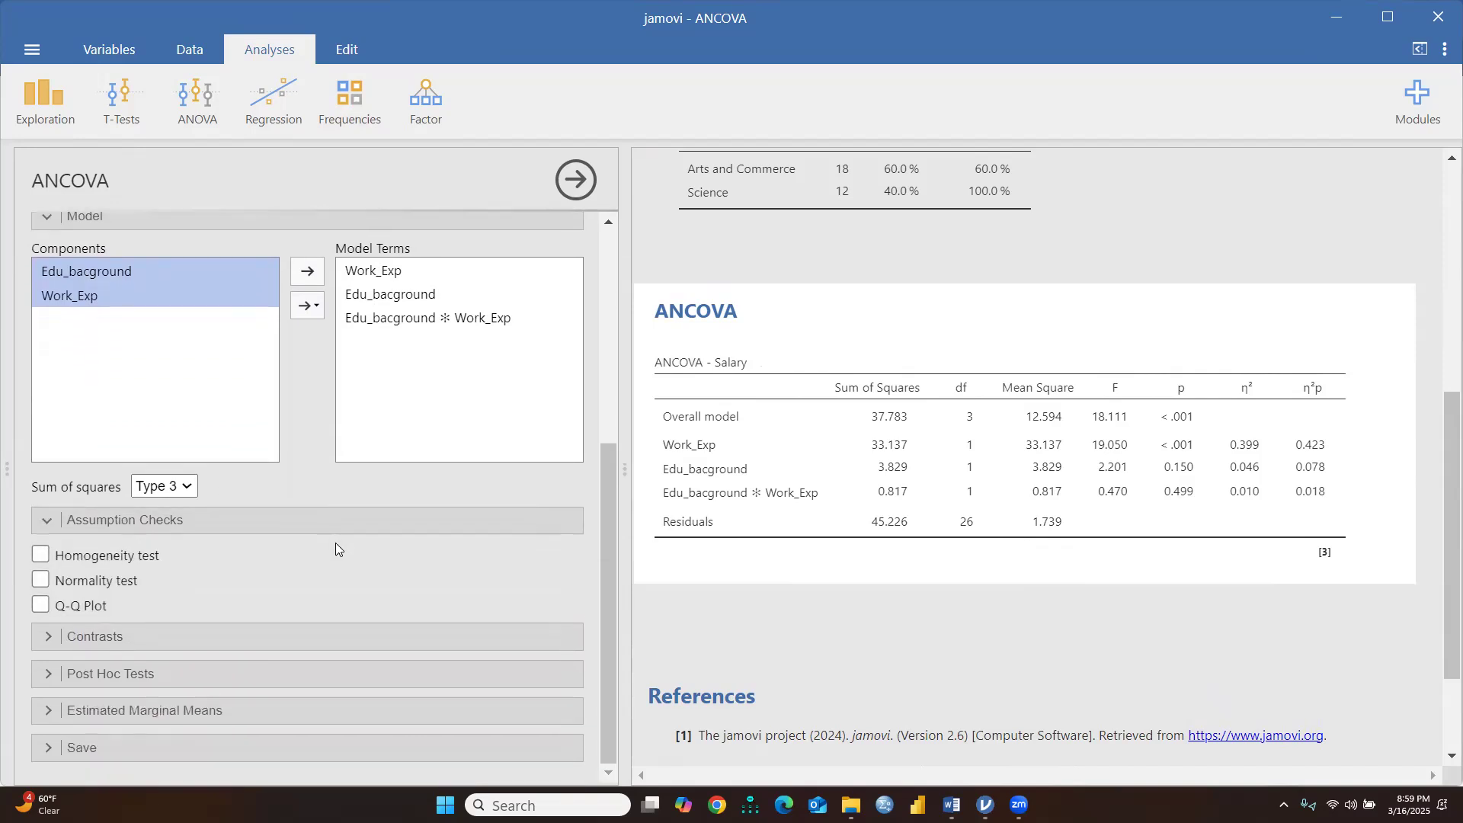
left_click(42, 556)
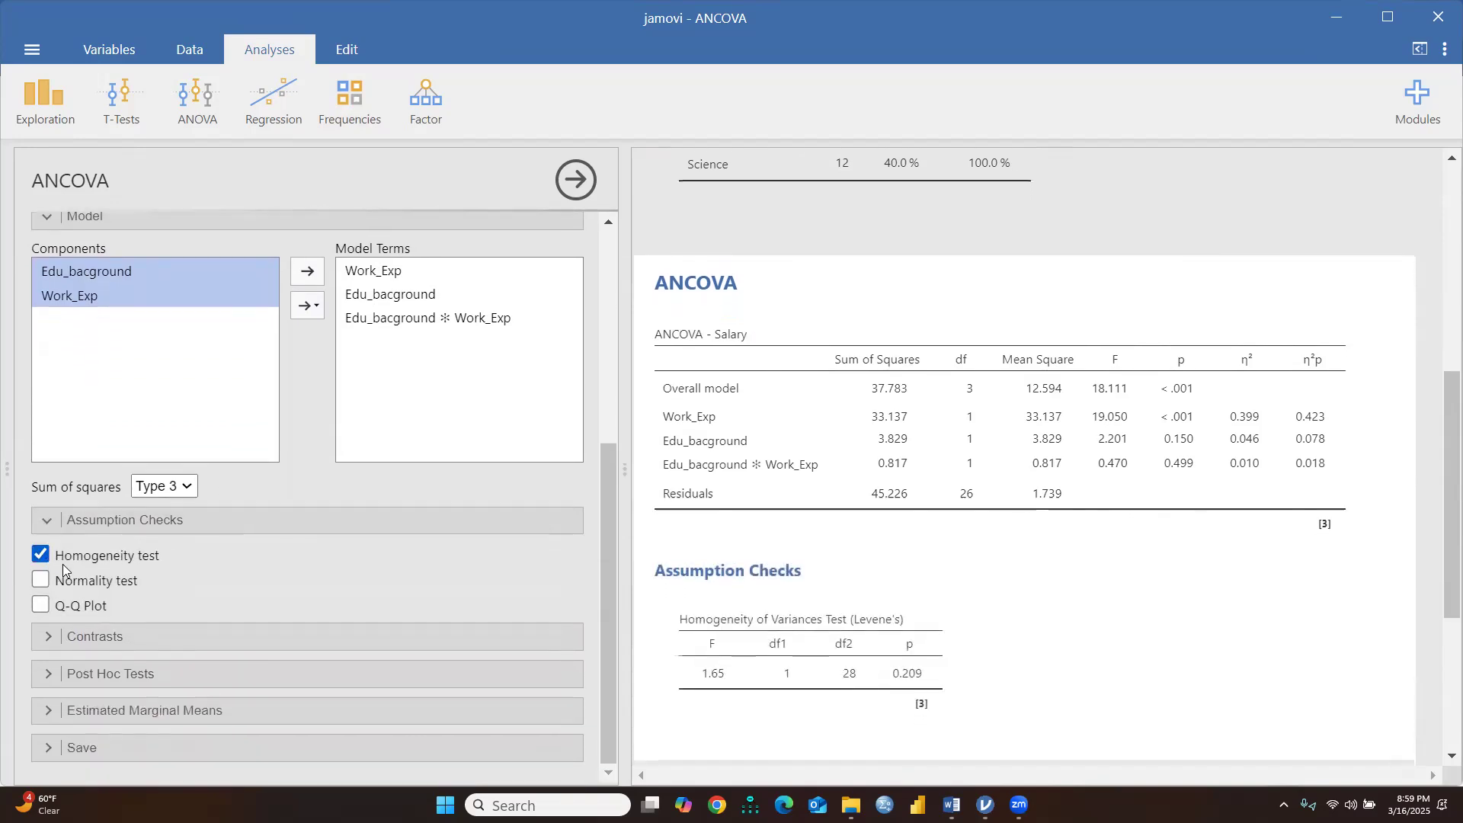
scroll(1074, 457, "down", 3)
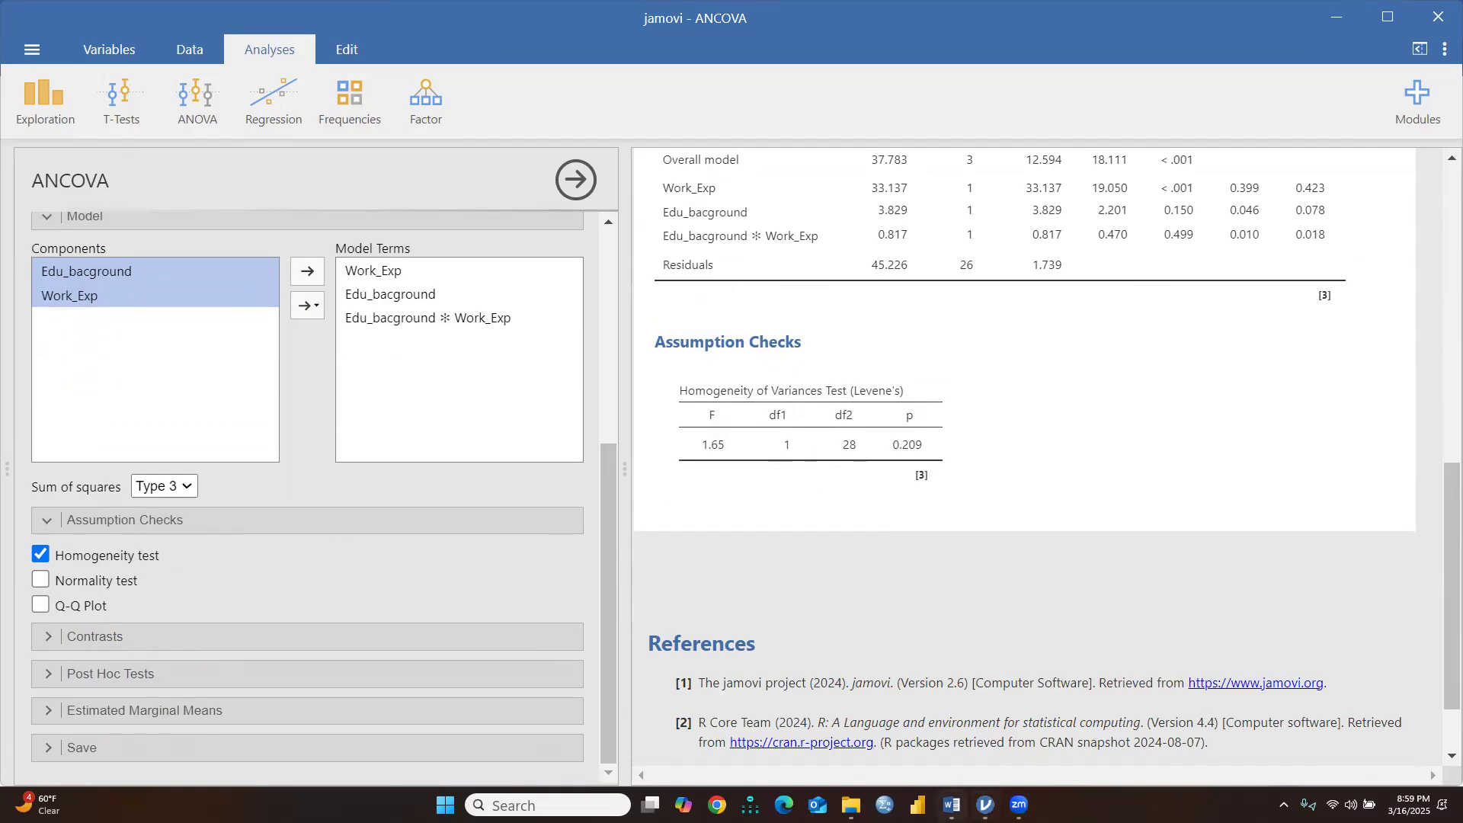
Step: Switch to the Word document ANCOVA.docx, select the H0 line under Homogeneity of Variances for reading, and return to jamovi
left_click(951, 805)
scroll(716, 571, "up", 20)
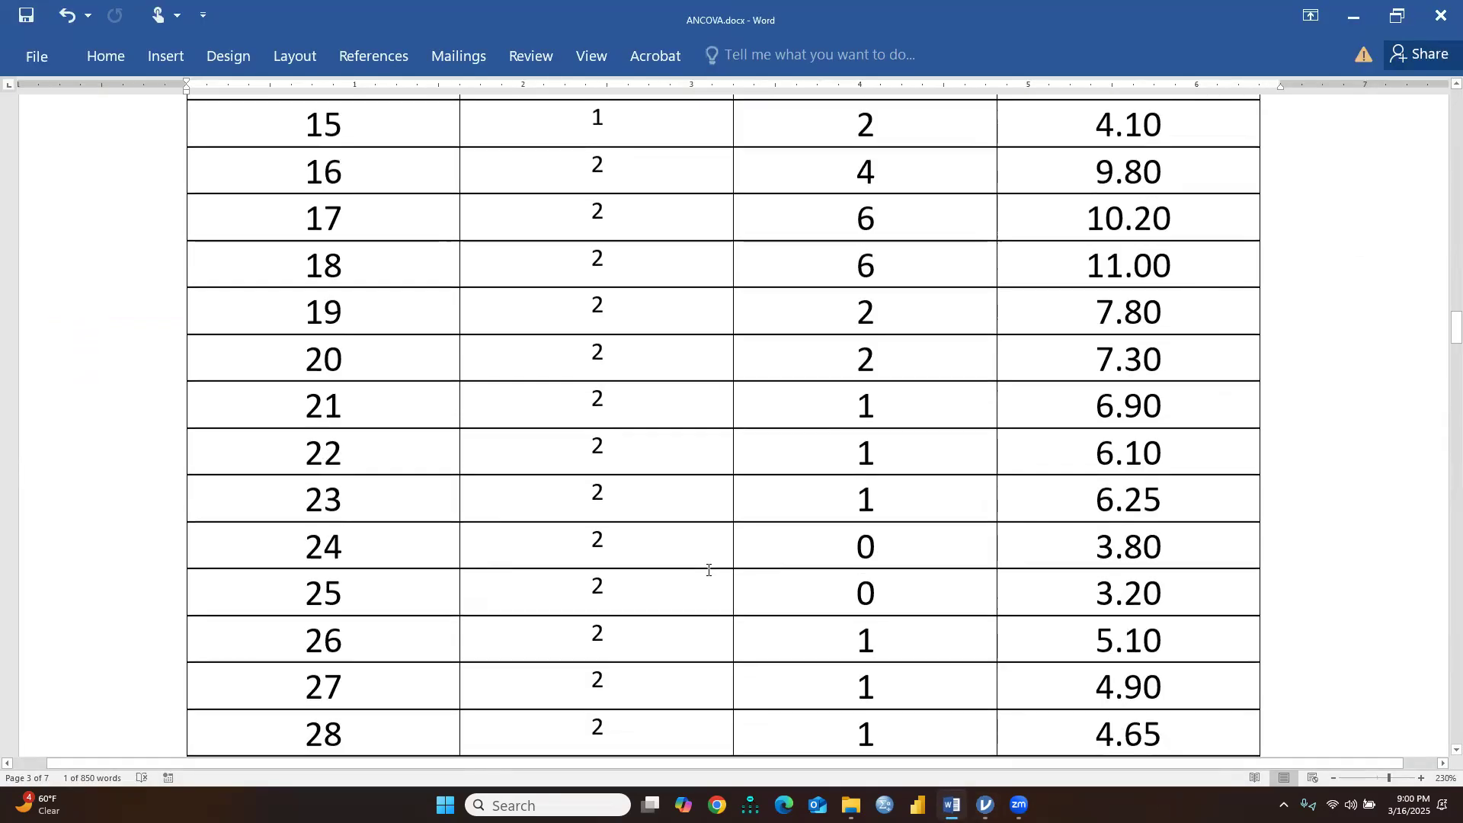
scroll(699, 568, "up", 7)
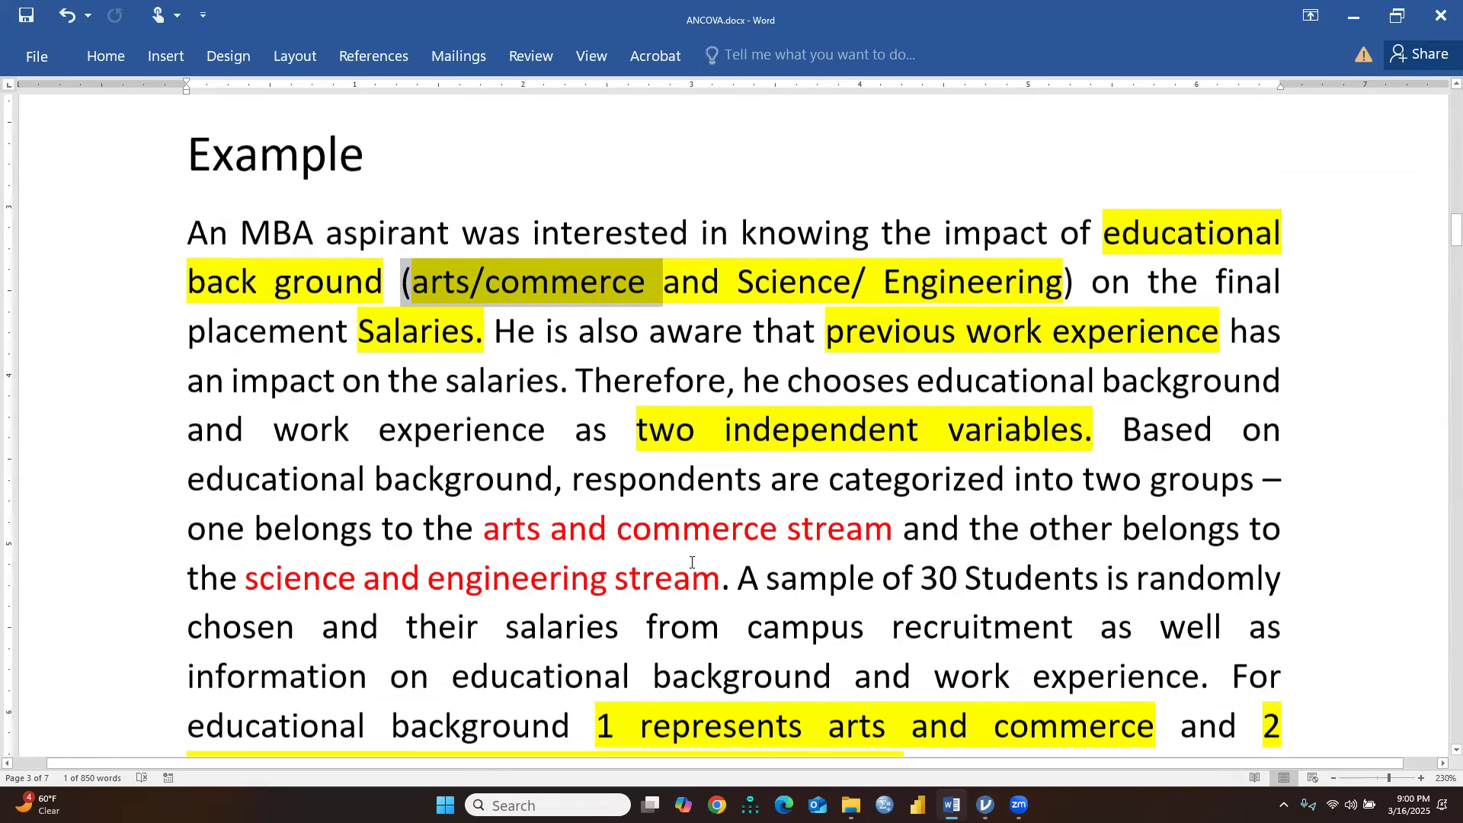
scroll(692, 563, "up", 15)
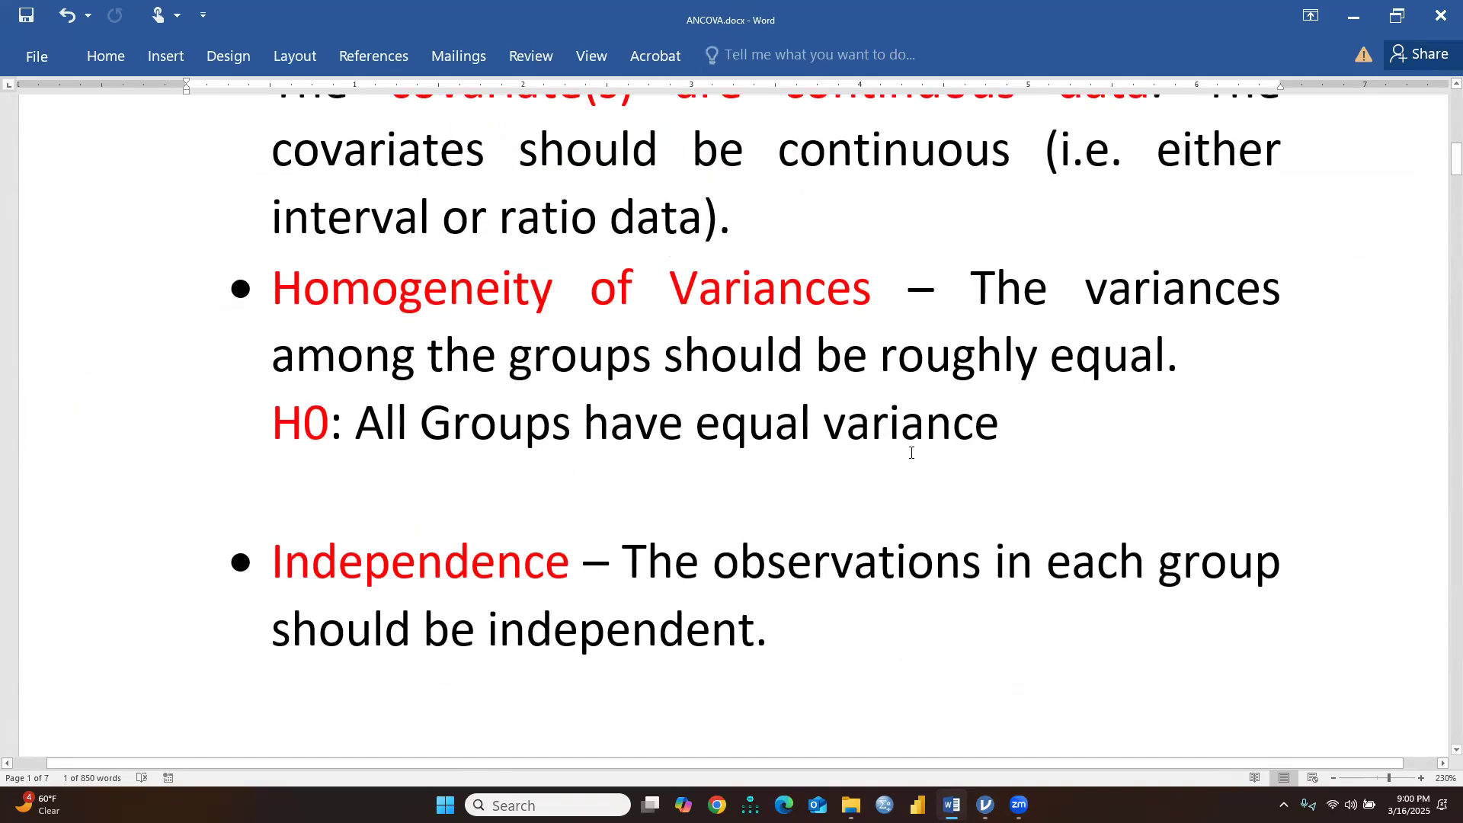
left_click_drag(1023, 423, 222, 418)
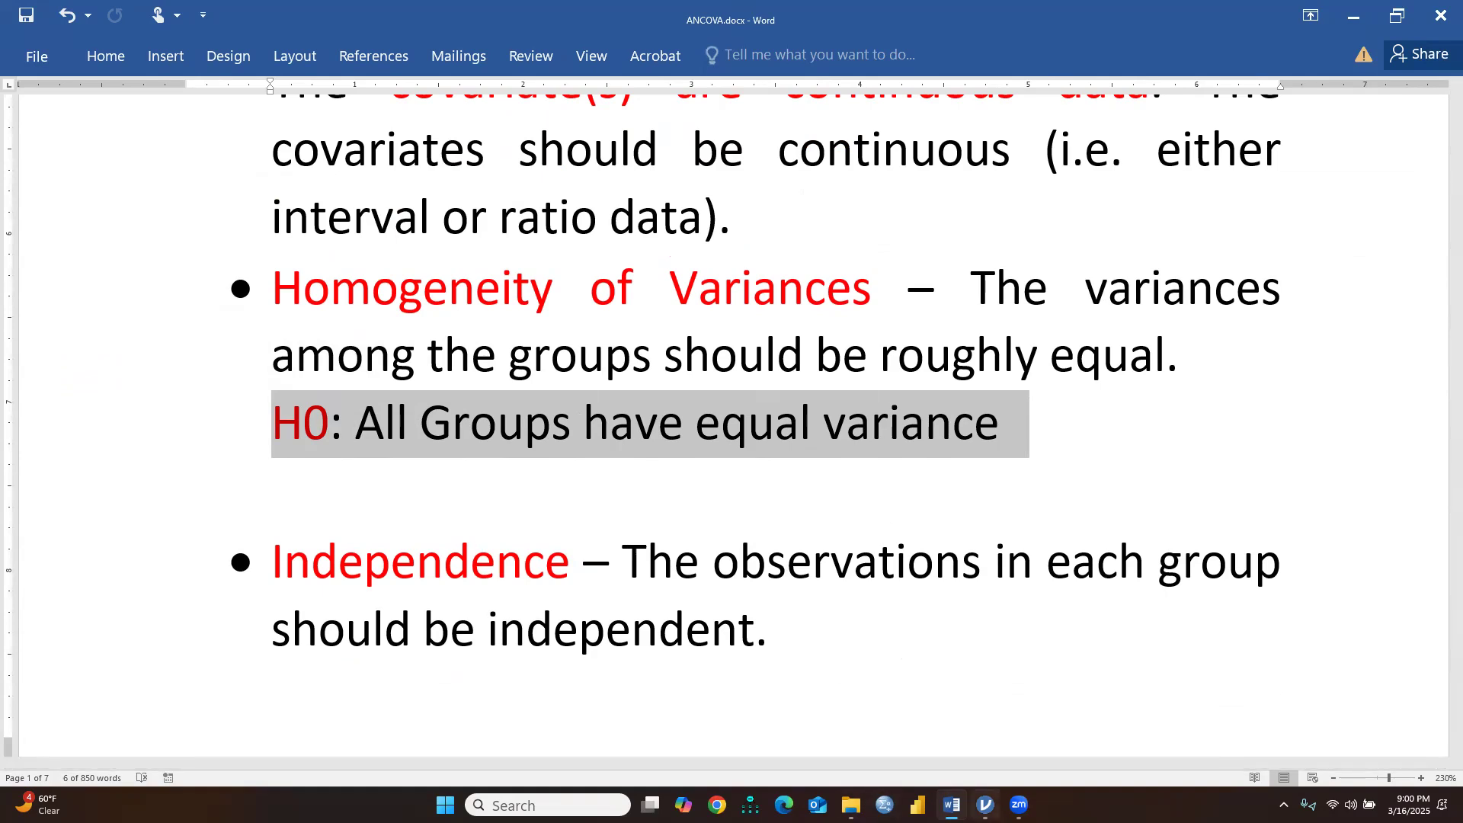
key("alt+Tab")
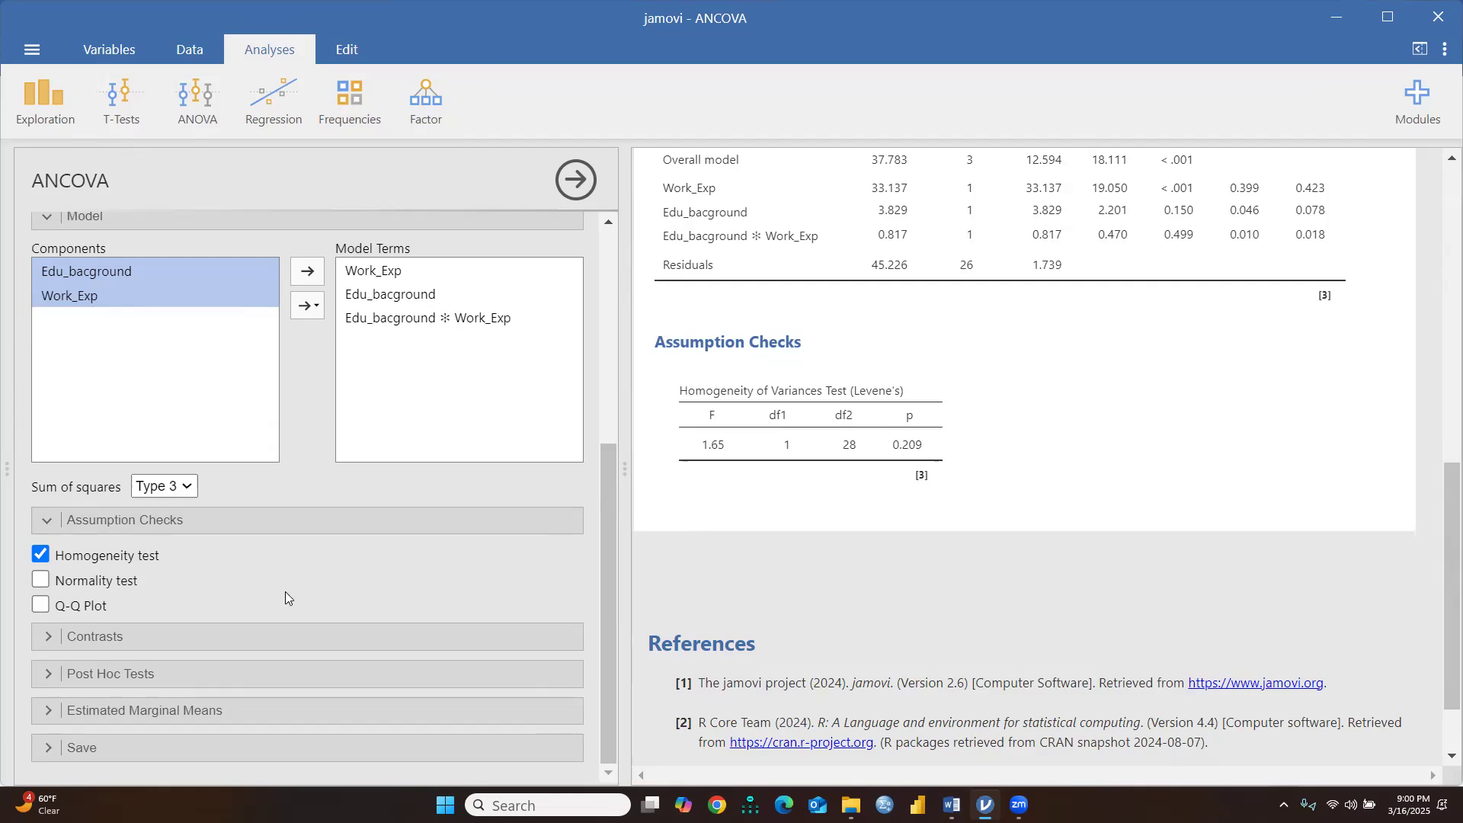
Step: Add the normality test and the Q-Q plot to the ANCOVA assumption checks
left_click(41, 582)
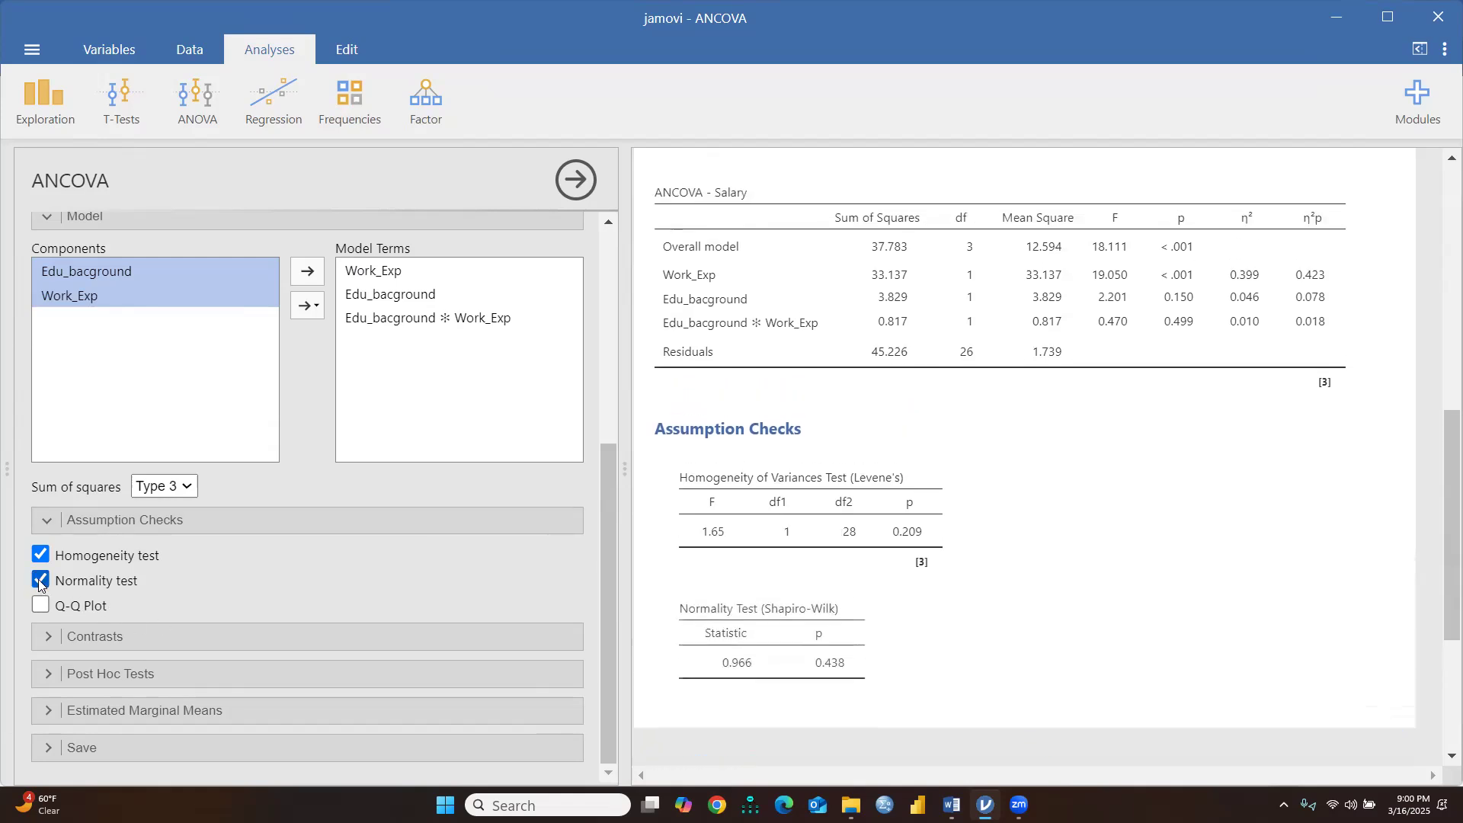
scroll(838, 587, "down", 2)
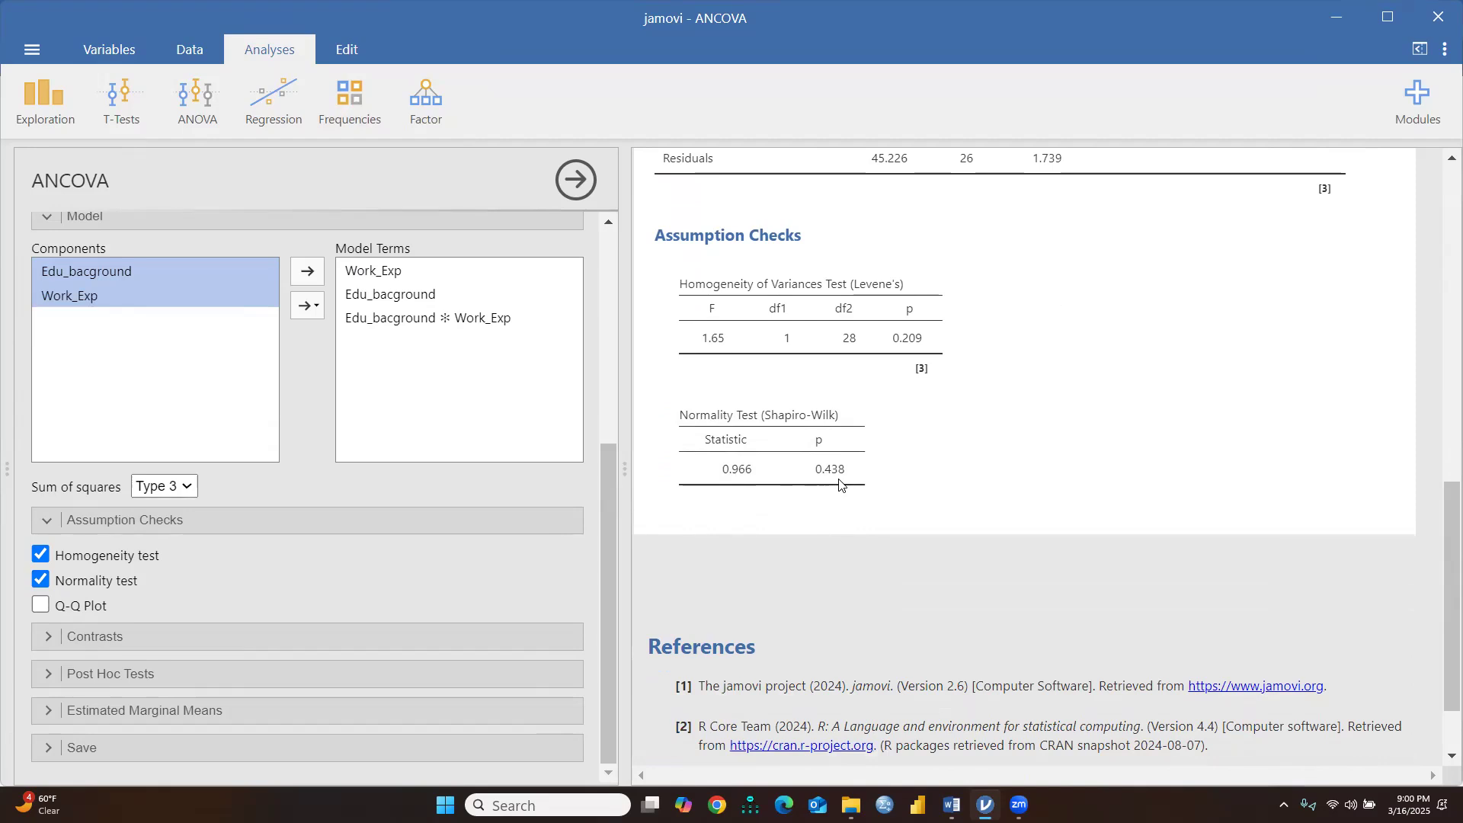
left_click(39, 608)
scroll(936, 594, "down", 3)
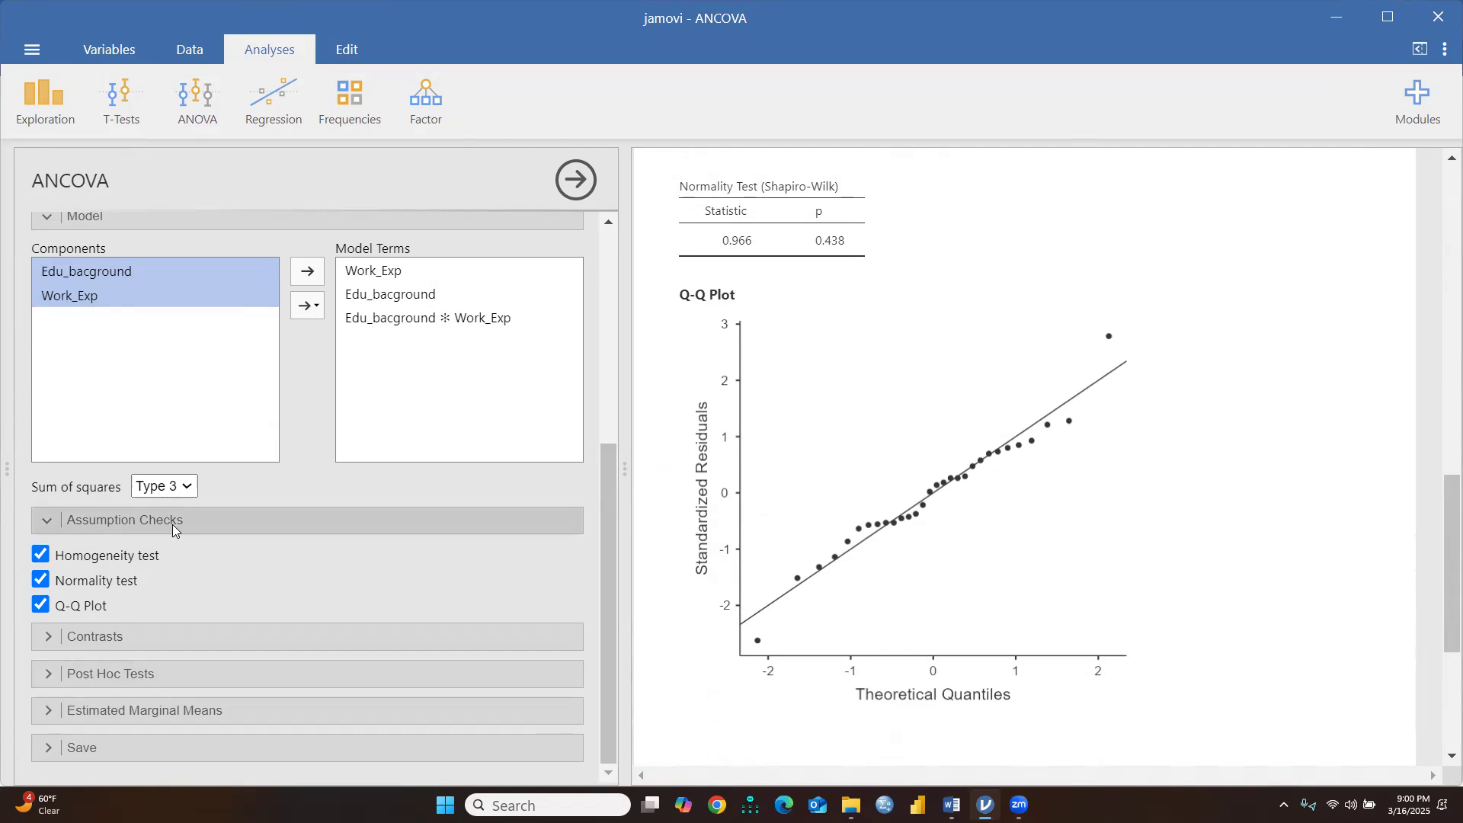
Step: Create a second Descriptives analysis with Work_Exp and Salary as variables and bring its distribution and normality options into view
scroll(243, 538, "up", 3)
scroll(243, 538, "up", 2)
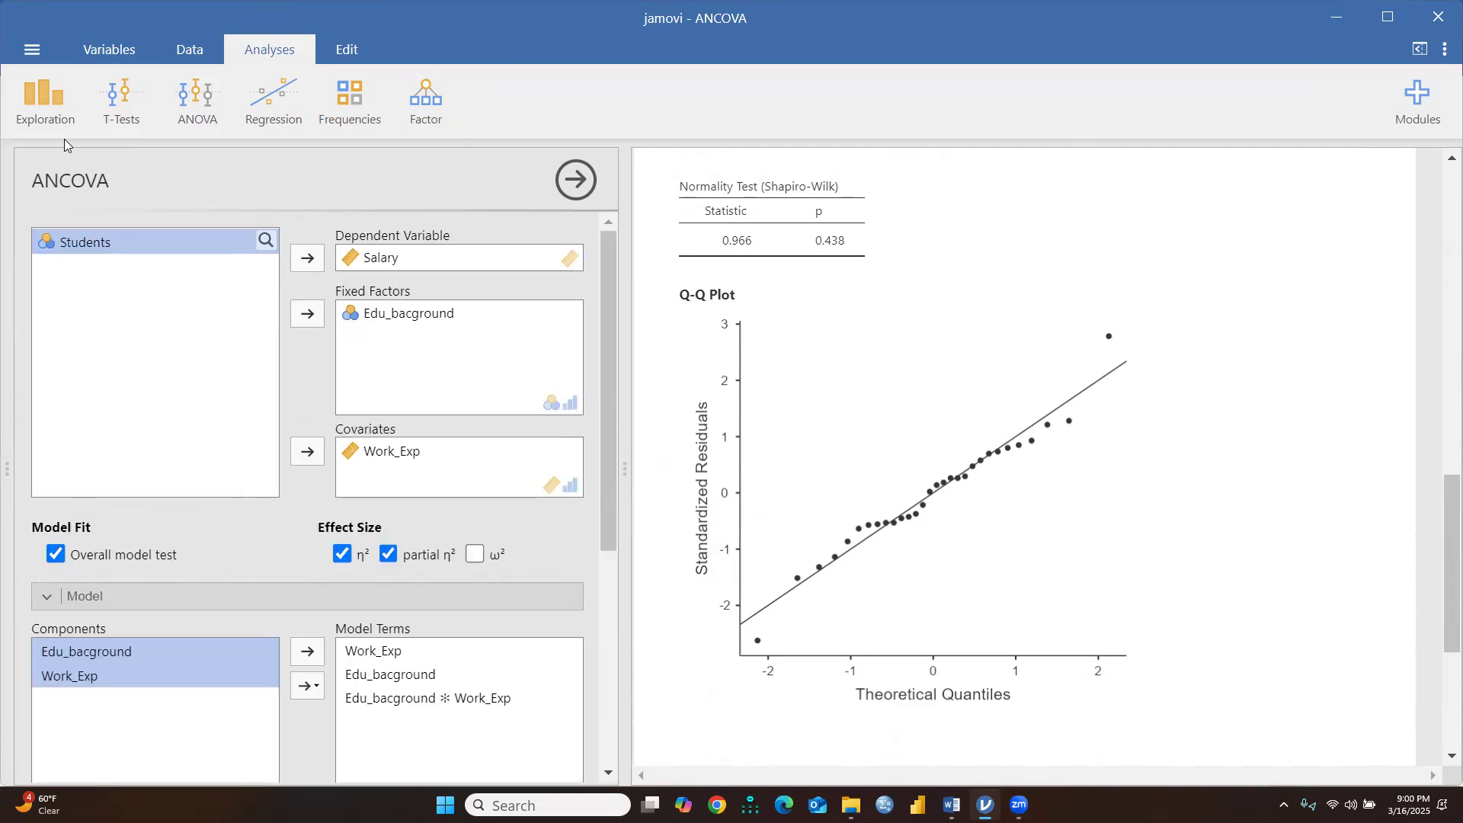
left_click(29, 100)
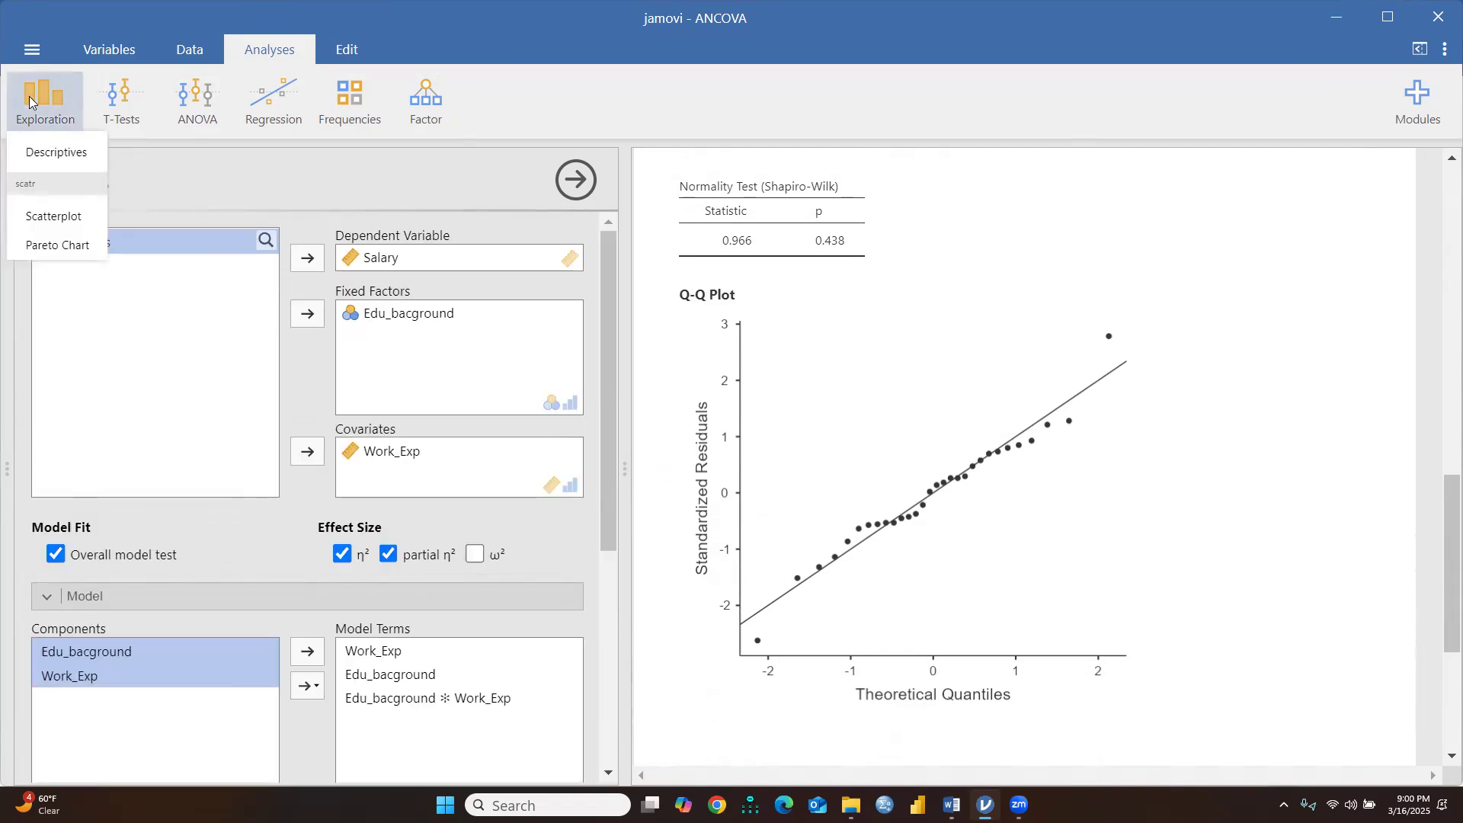
left_click(43, 146)
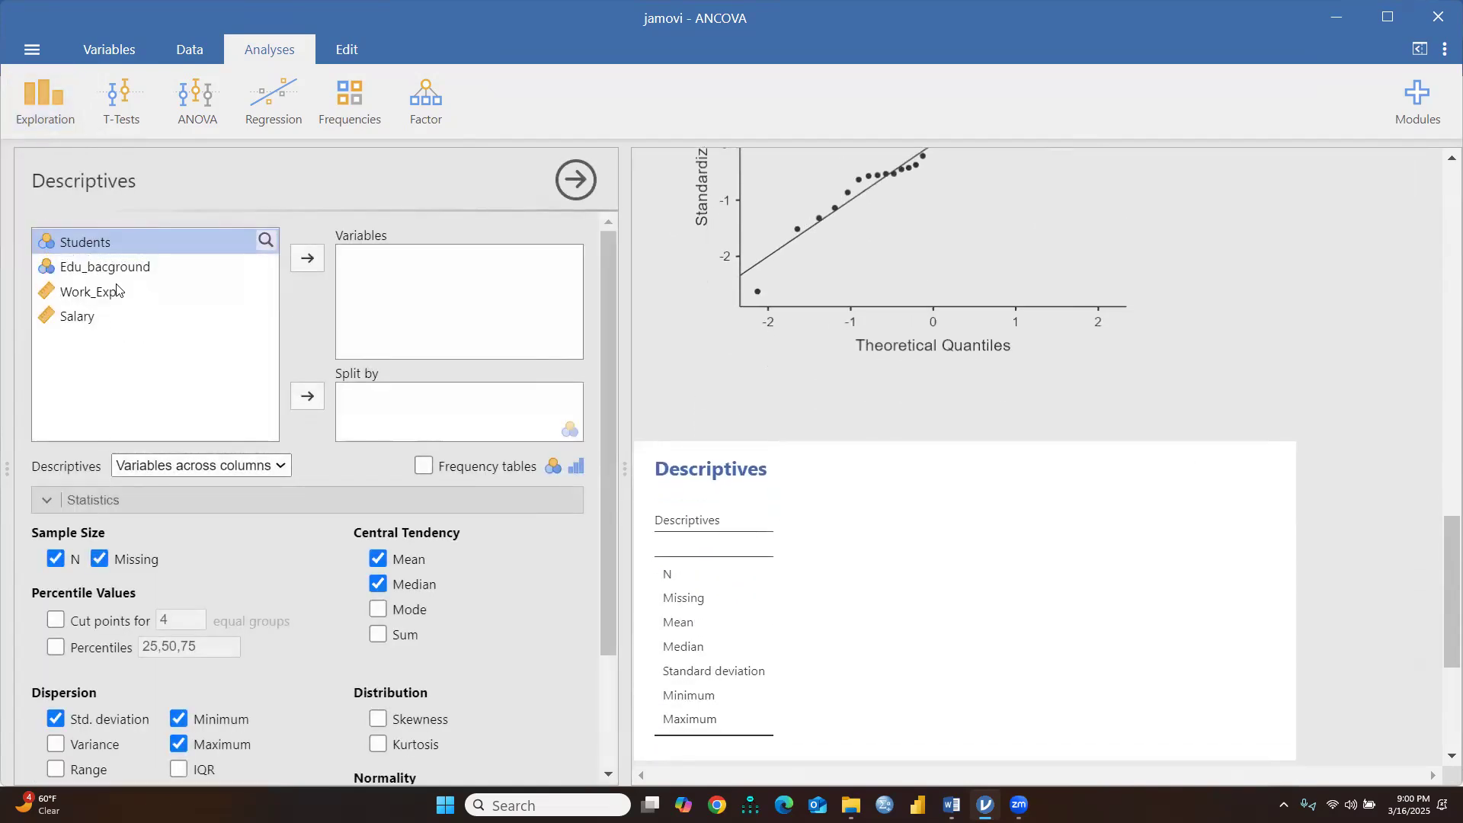
left_click(85, 291)
left_click(72, 316, "shift")
left_click(306, 258)
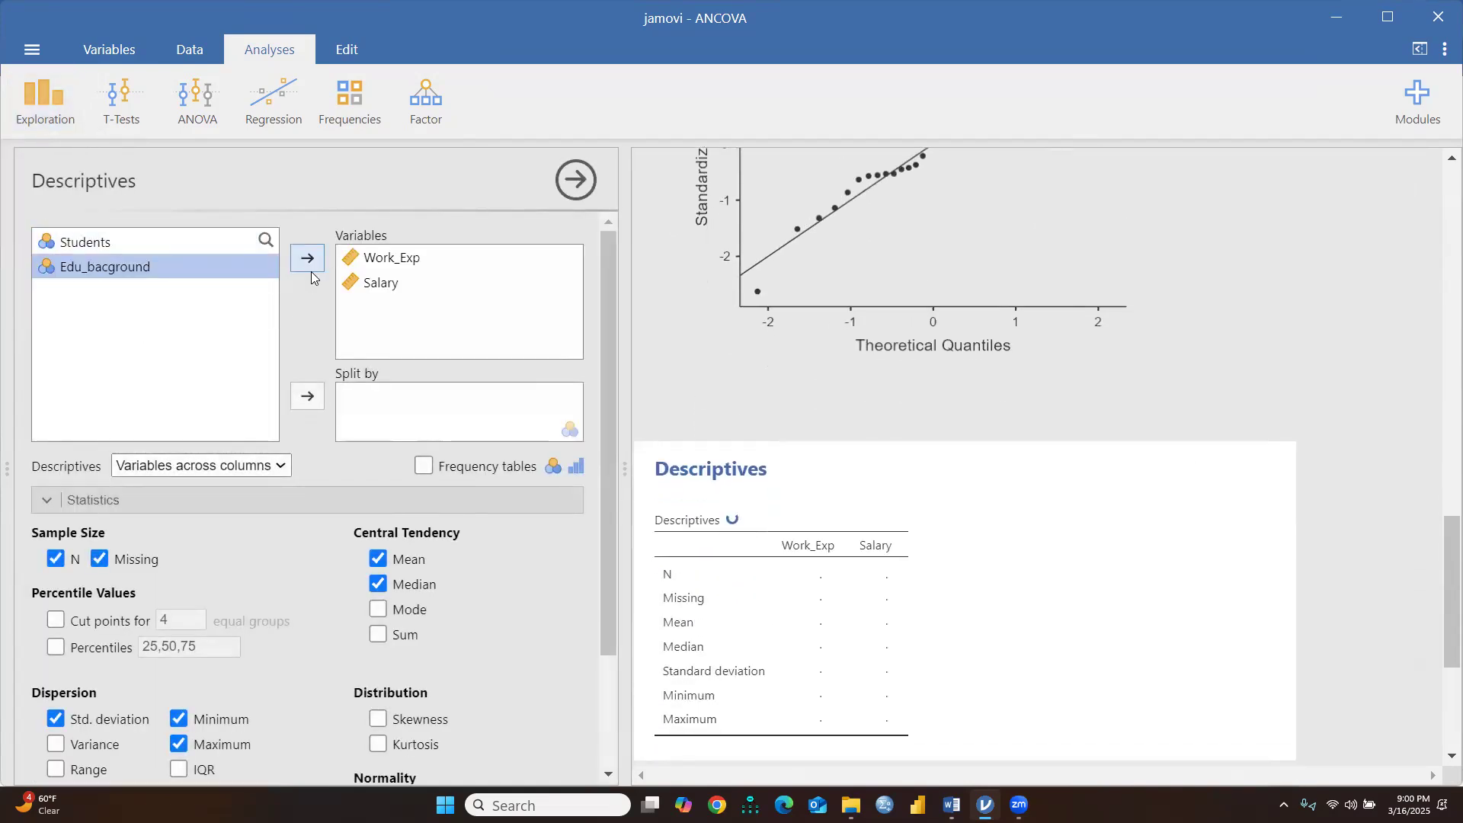
scroll(831, 619, "down", 4)
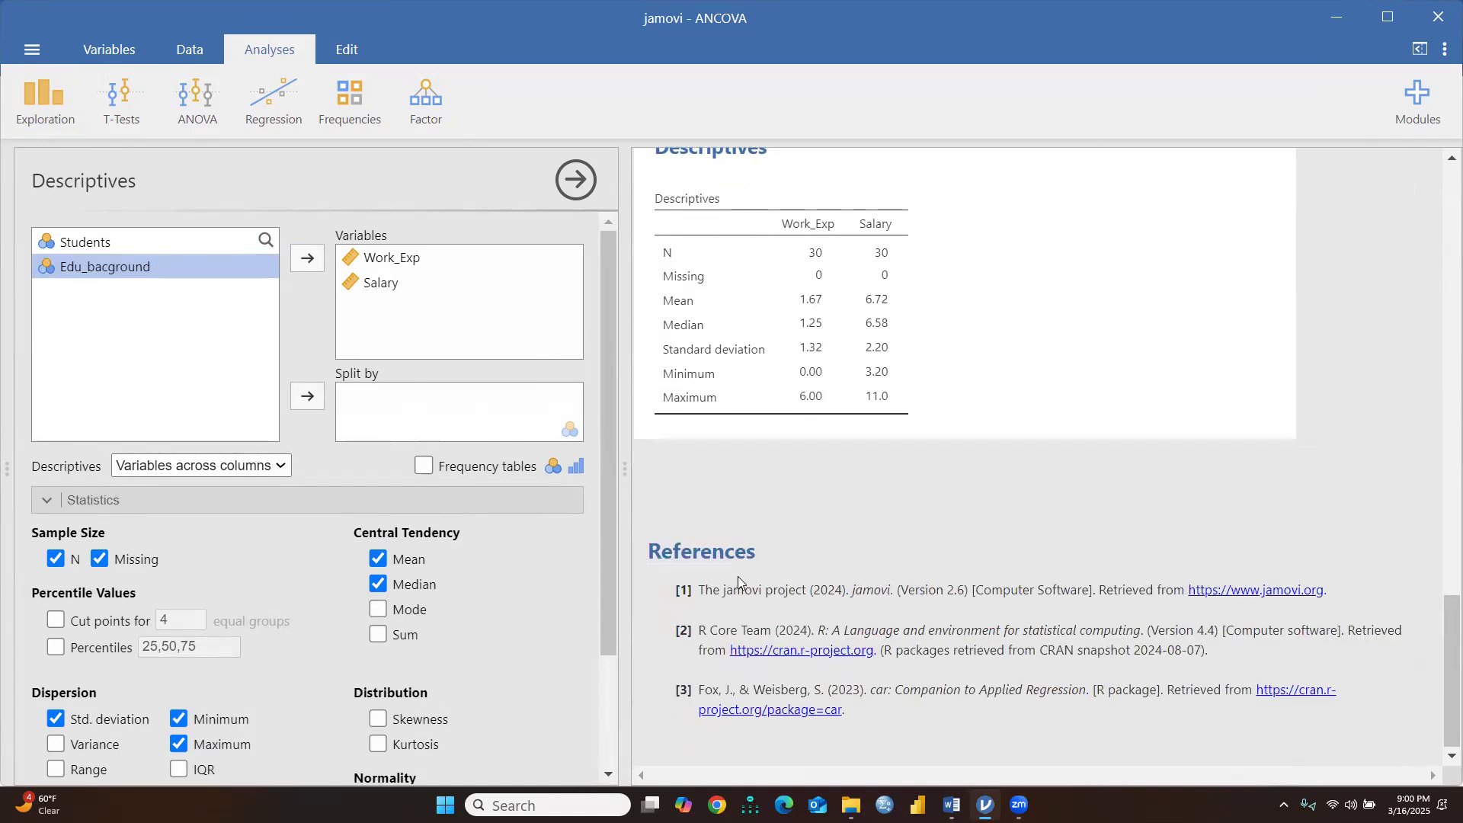
scroll(448, 584, "down", 2)
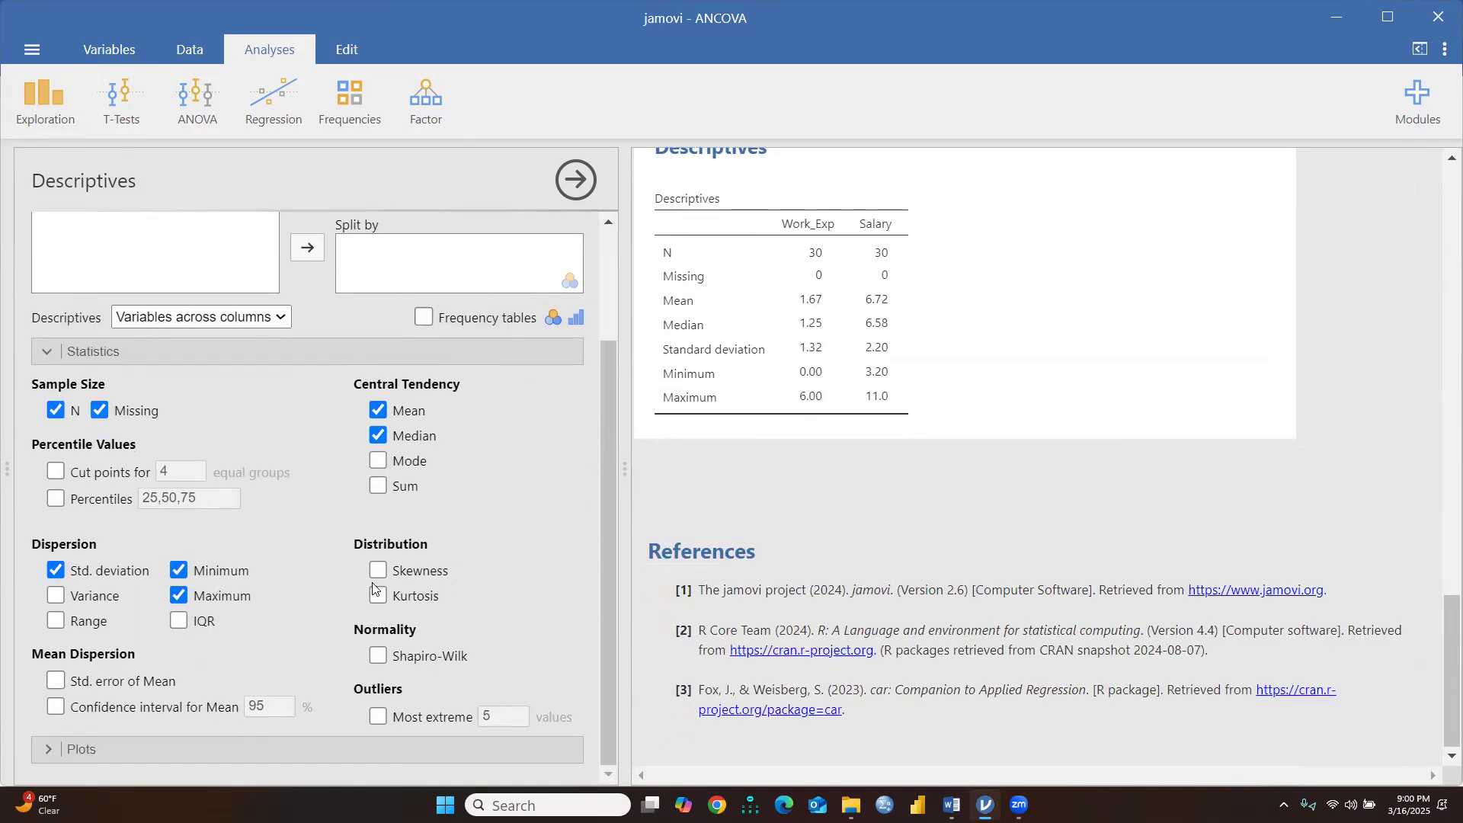
Step: Switch to the Word document ANCOVA.docx, review the listed assumptions including the one on extreme outliers, and return to jamovi
left_click(951, 802)
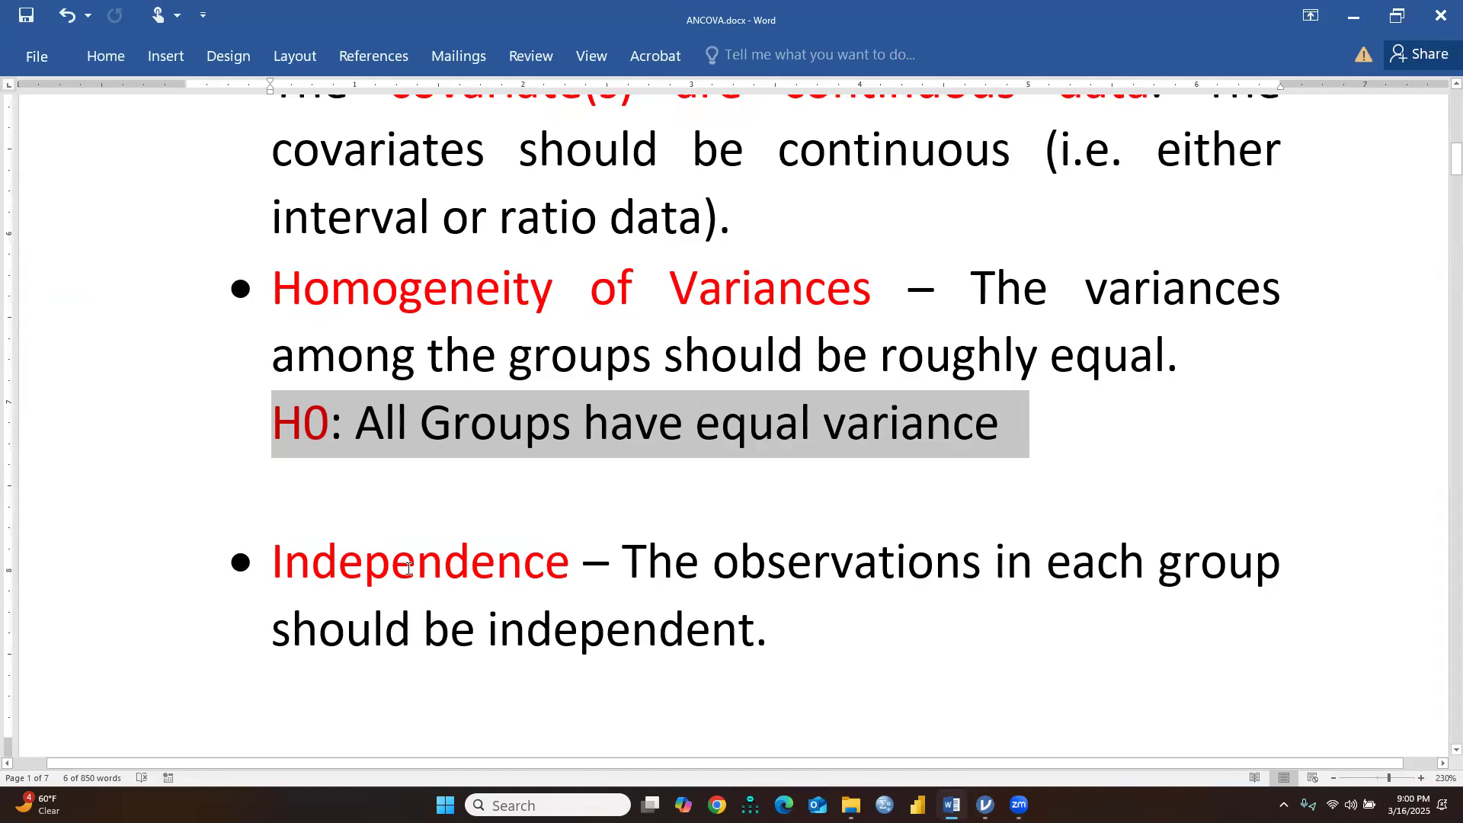
scroll(408, 568, "down", 8)
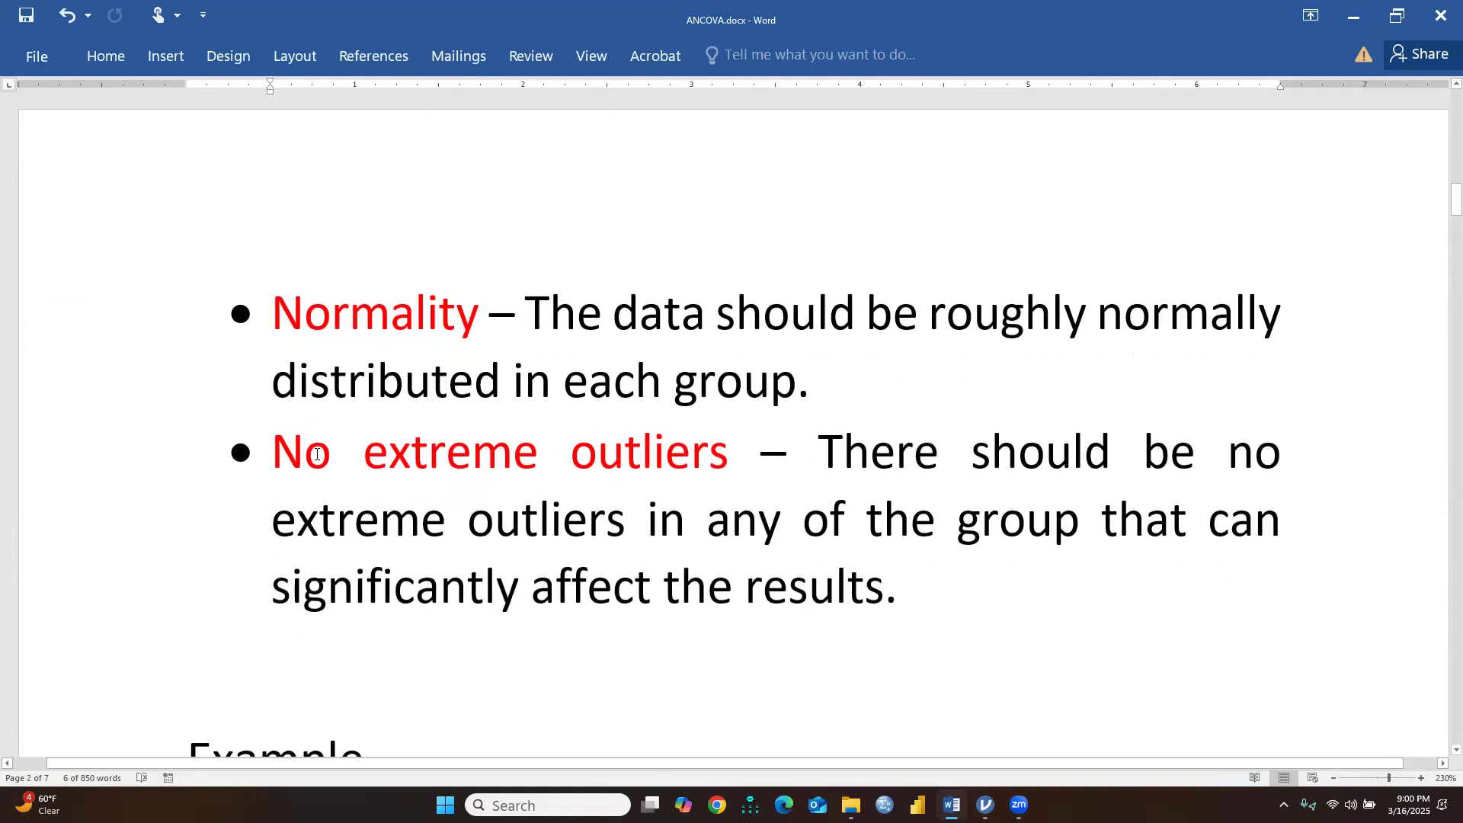
left_click_drag(317, 455, 993, 608)
left_click(601, 370)
scroll(601, 371, "up", 1)
scroll(601, 370, "up", 5)
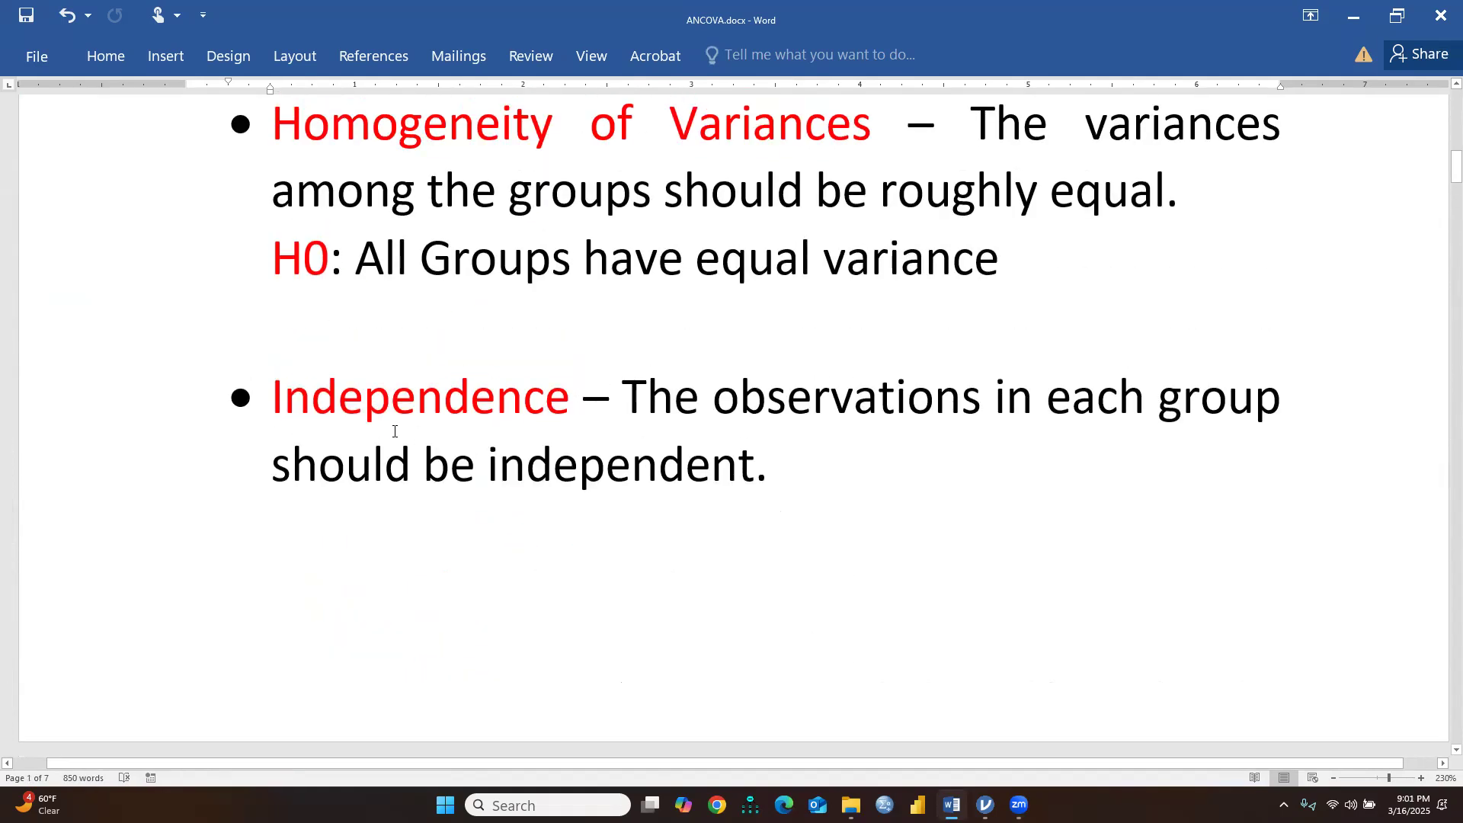
scroll(854, 465, "up", 3)
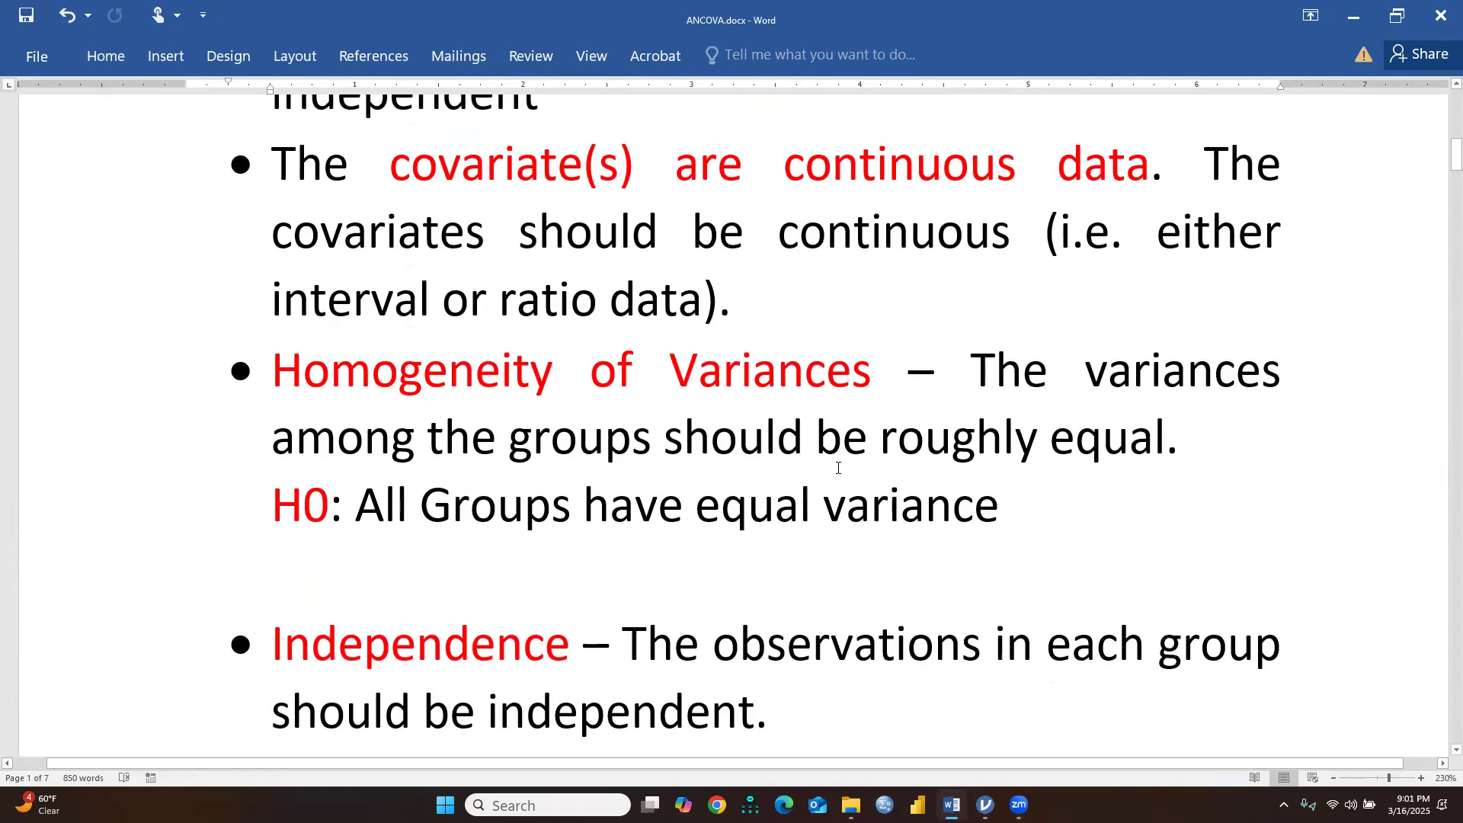
scroll(707, 471, "up", 1)
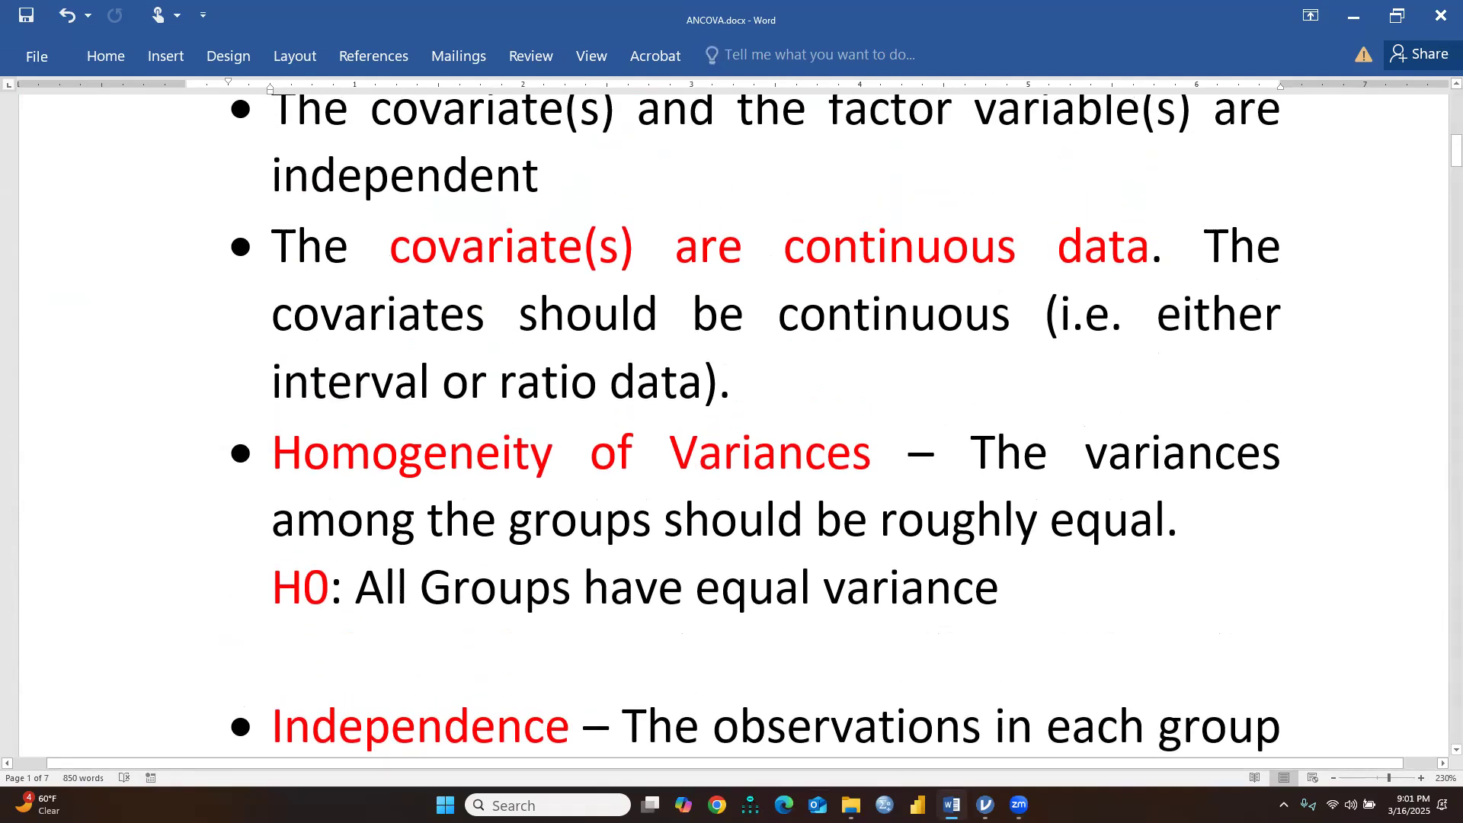
key("alt+Tab")
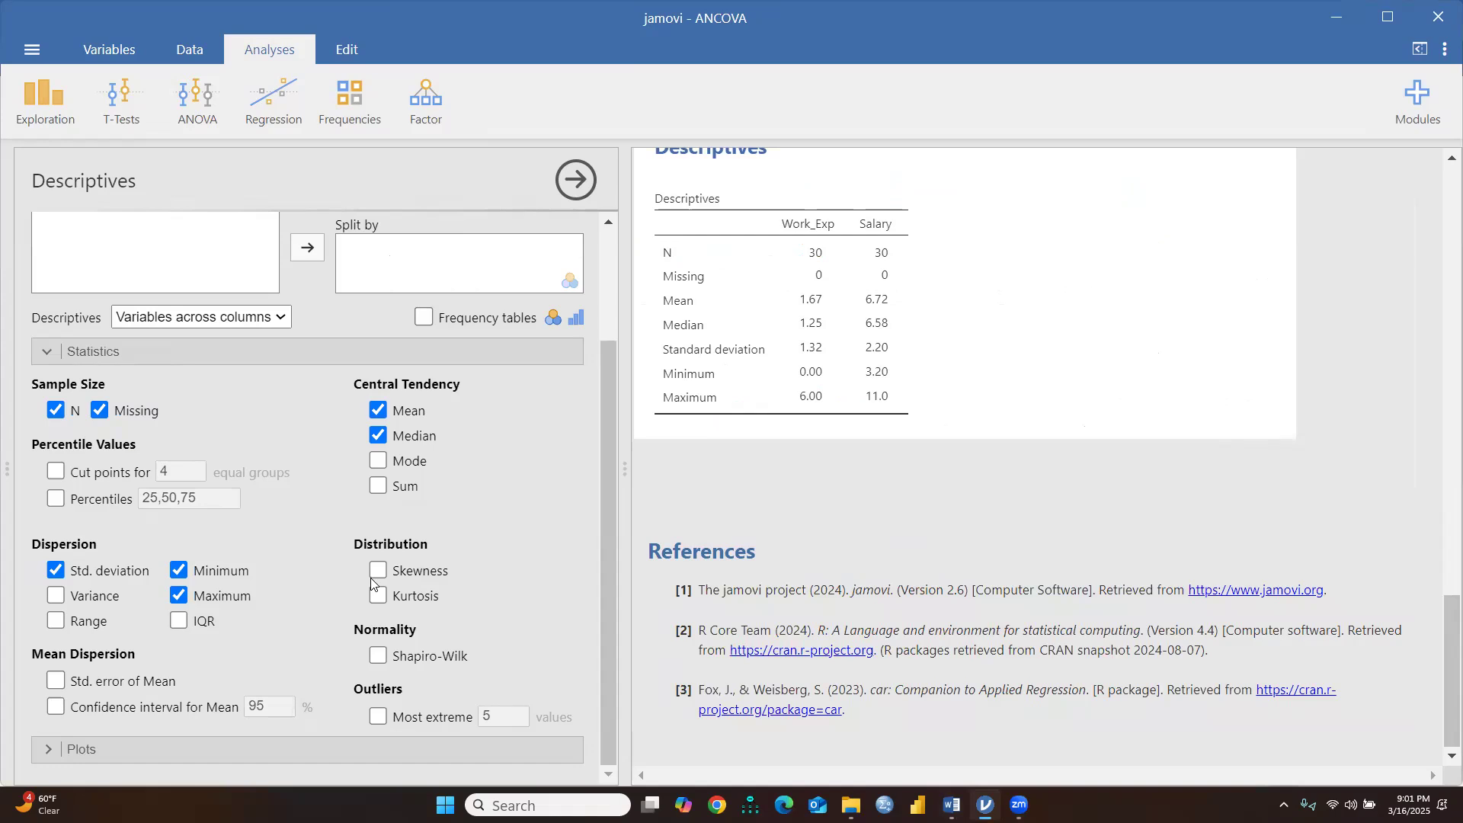
Step: Add box plots with labelled outliers for Work_Exp and Salary to the Descriptives analysis and examine both plots for outliers
left_click(50, 748)
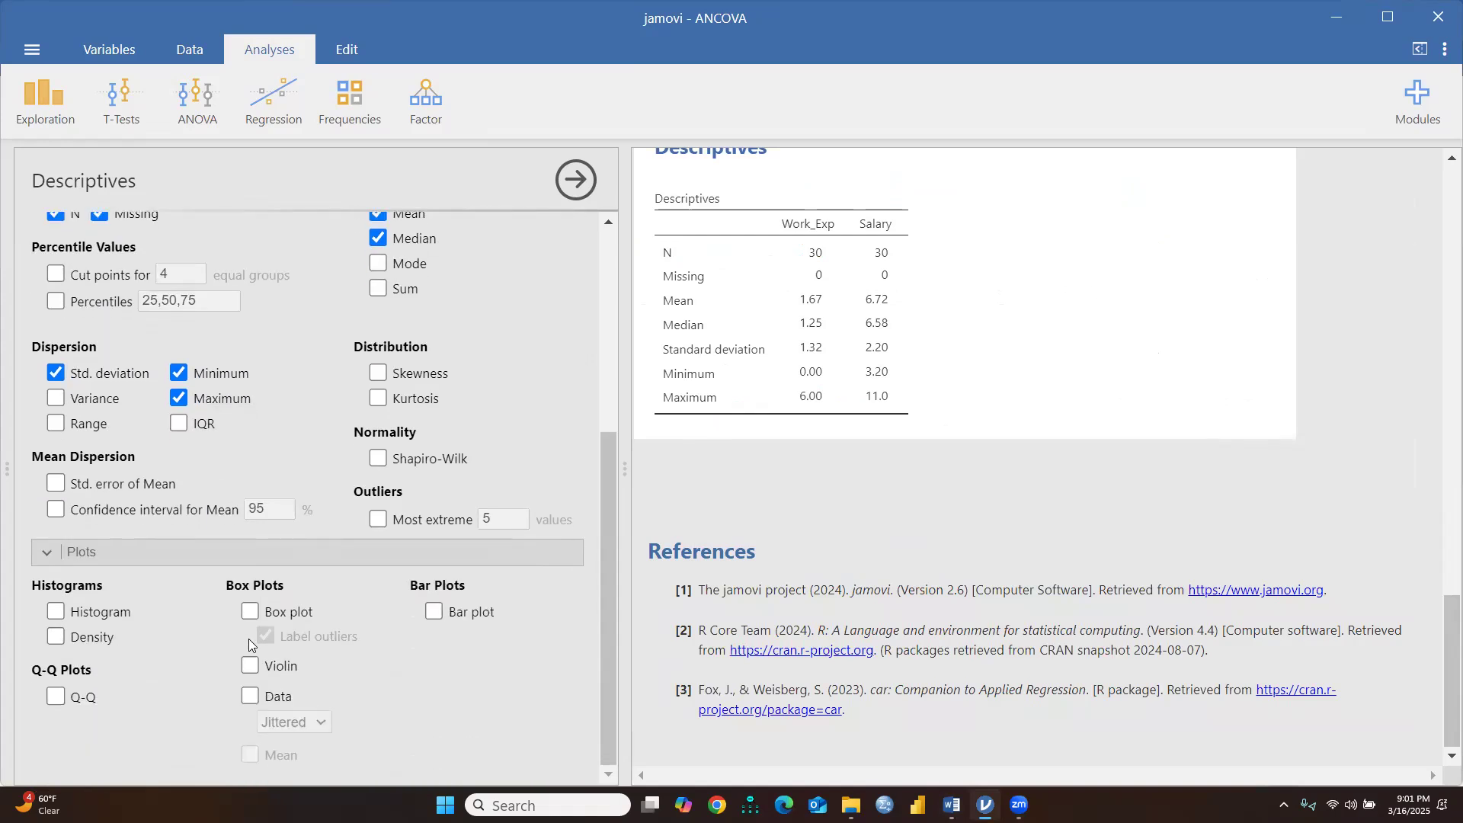
left_click(241, 614)
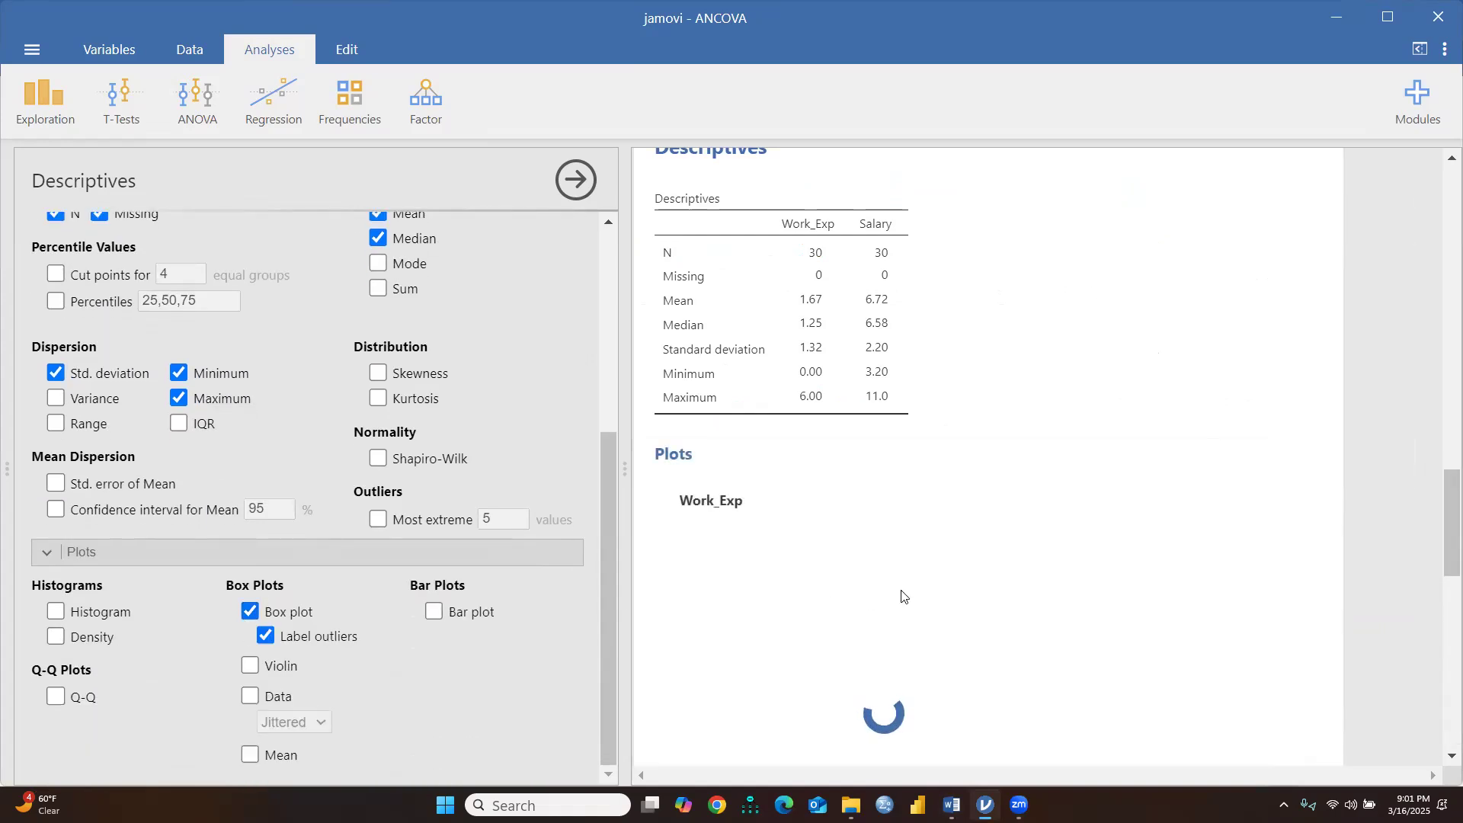
scroll(952, 513, "down", 3)
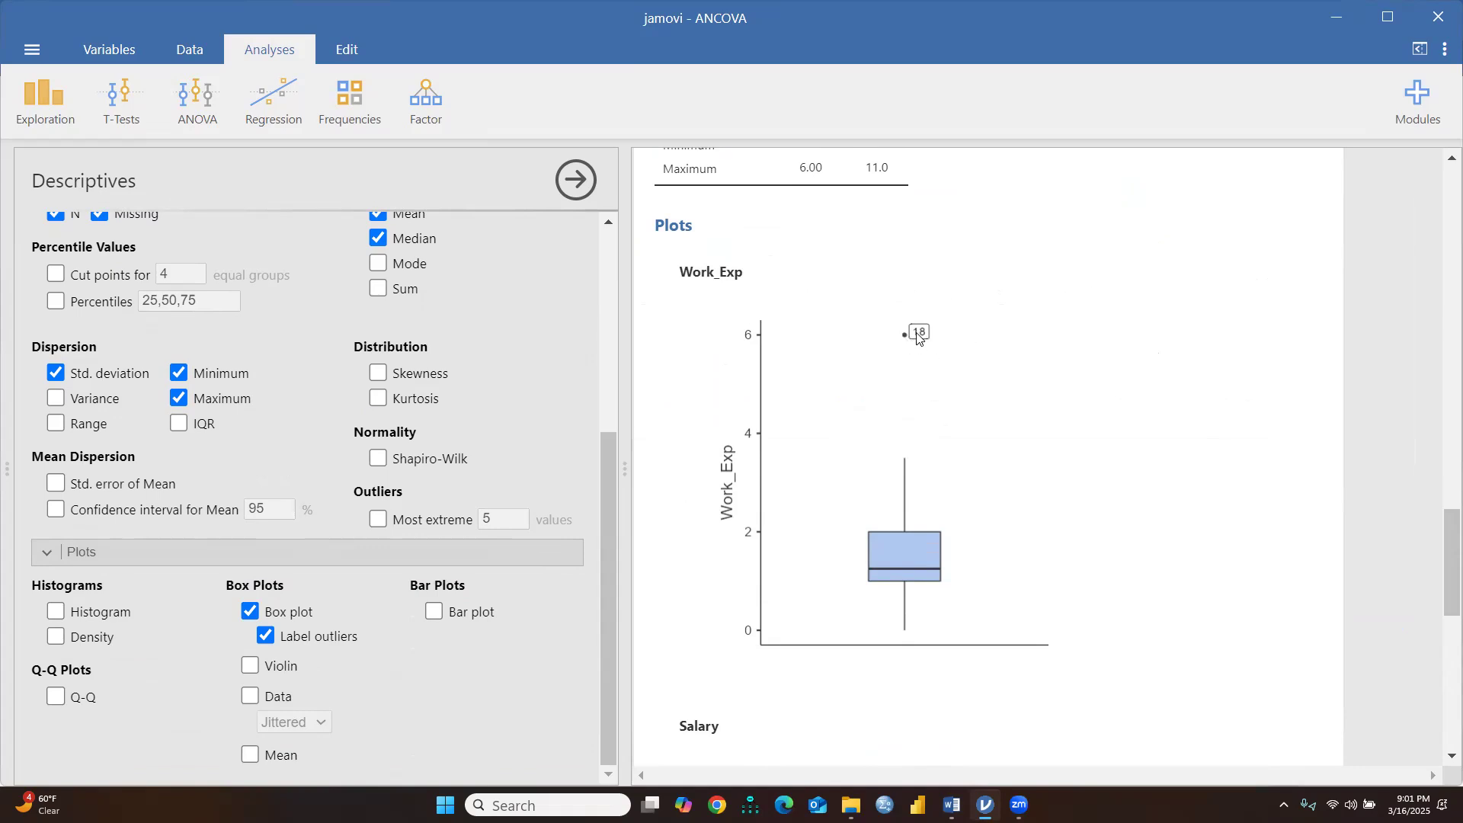
scroll(997, 369, "down", 8)
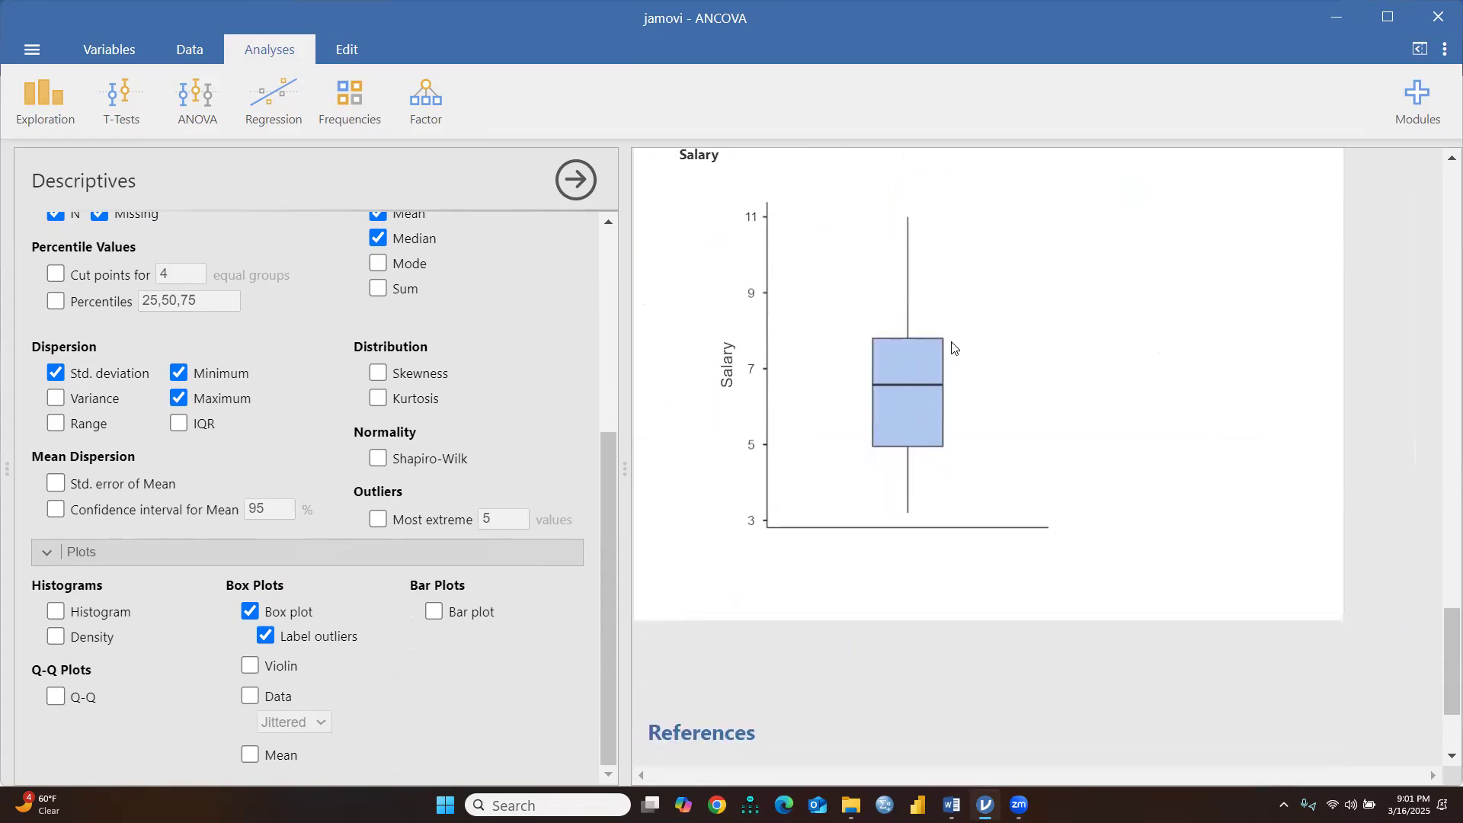
scroll(952, 348, "up", 2)
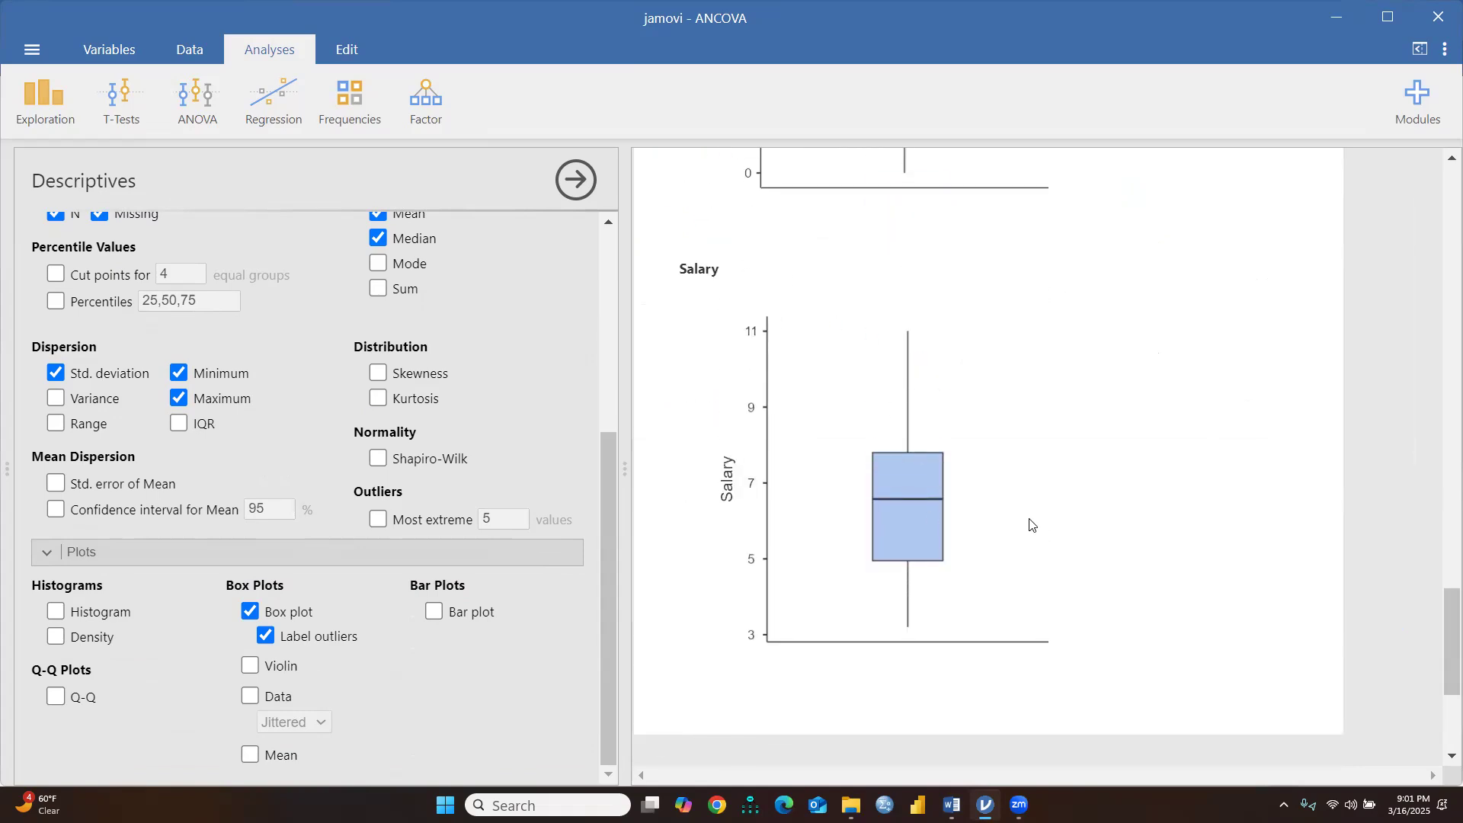
scroll(692, 448, "up", 6)
scroll(148, 243, "up", 4)
Step: Delete outlier row 18 from the data sheet and check the updated box plots
left_click(177, 267)
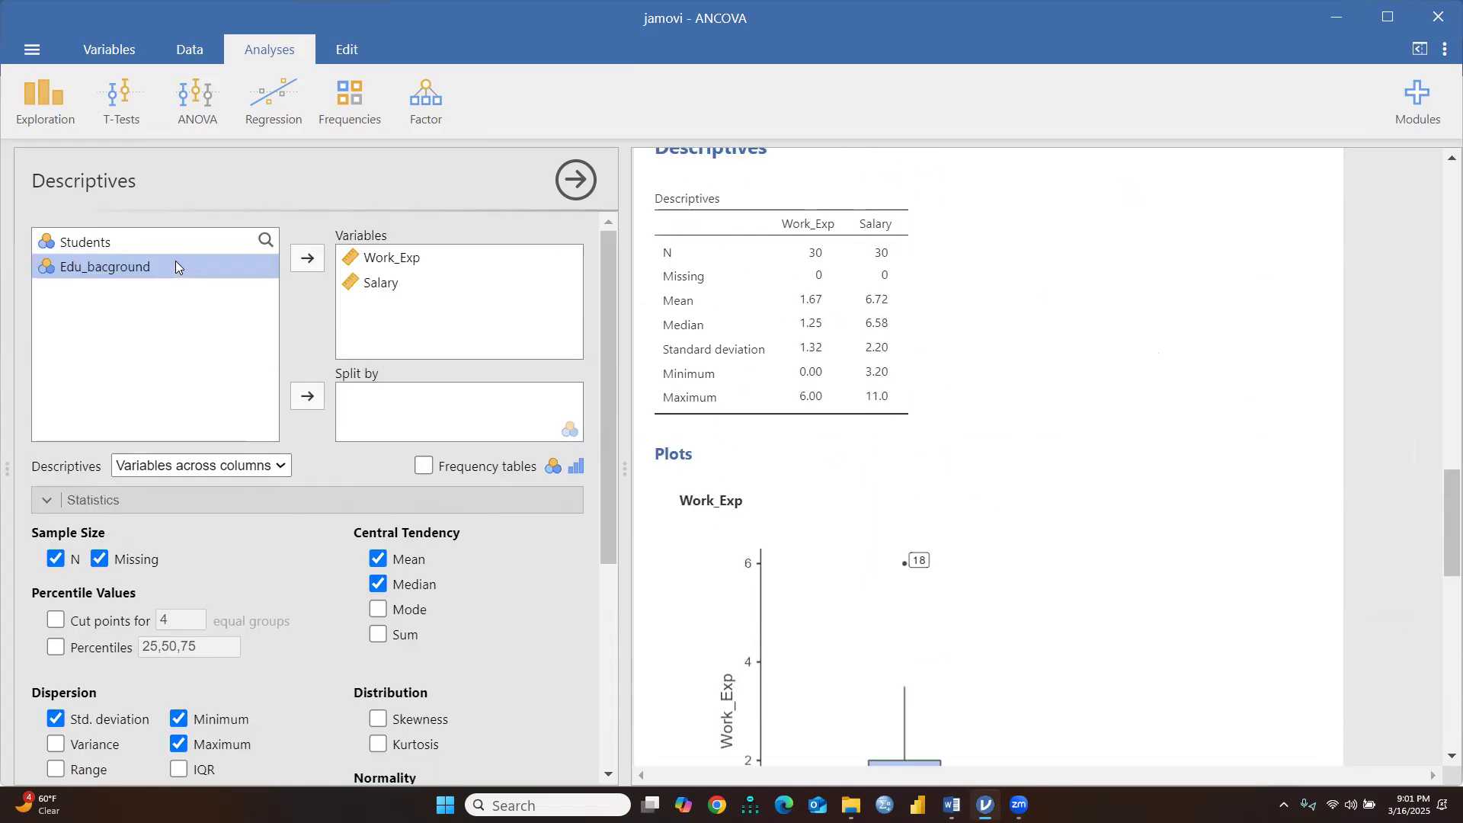
left_click(31, 49)
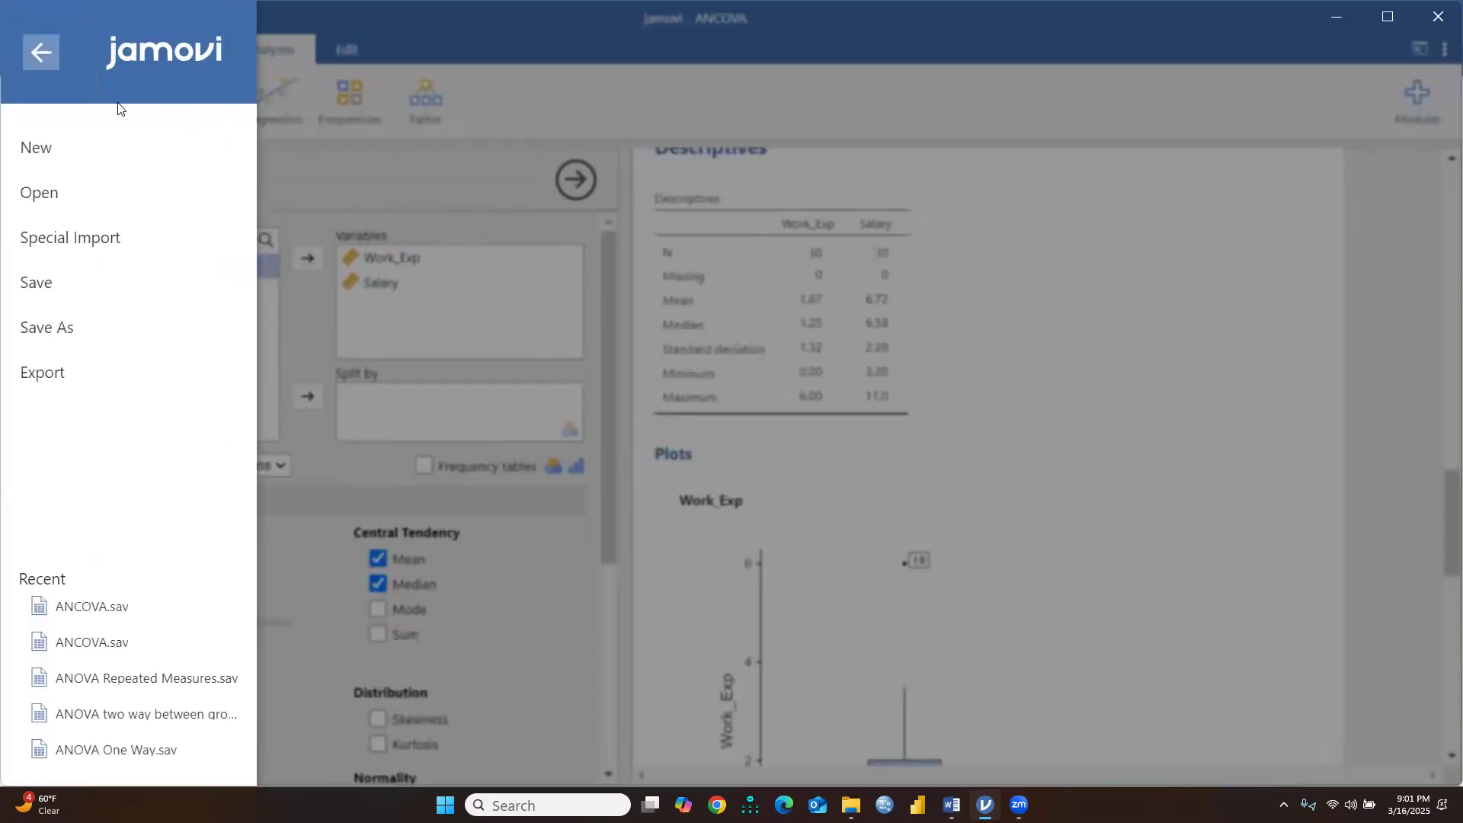
left_click(347, 159)
left_click(186, 48)
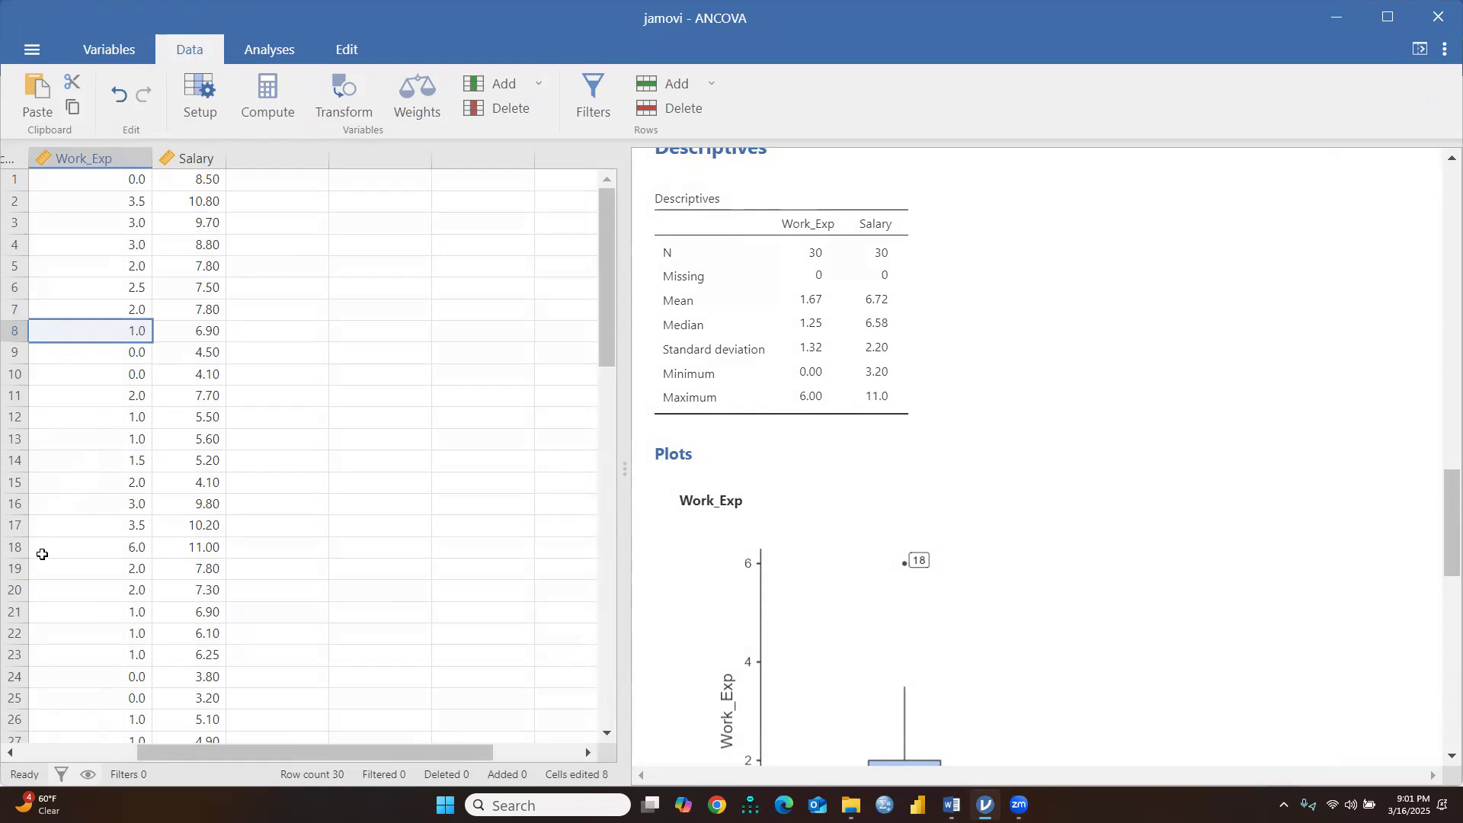
left_click(10, 547)
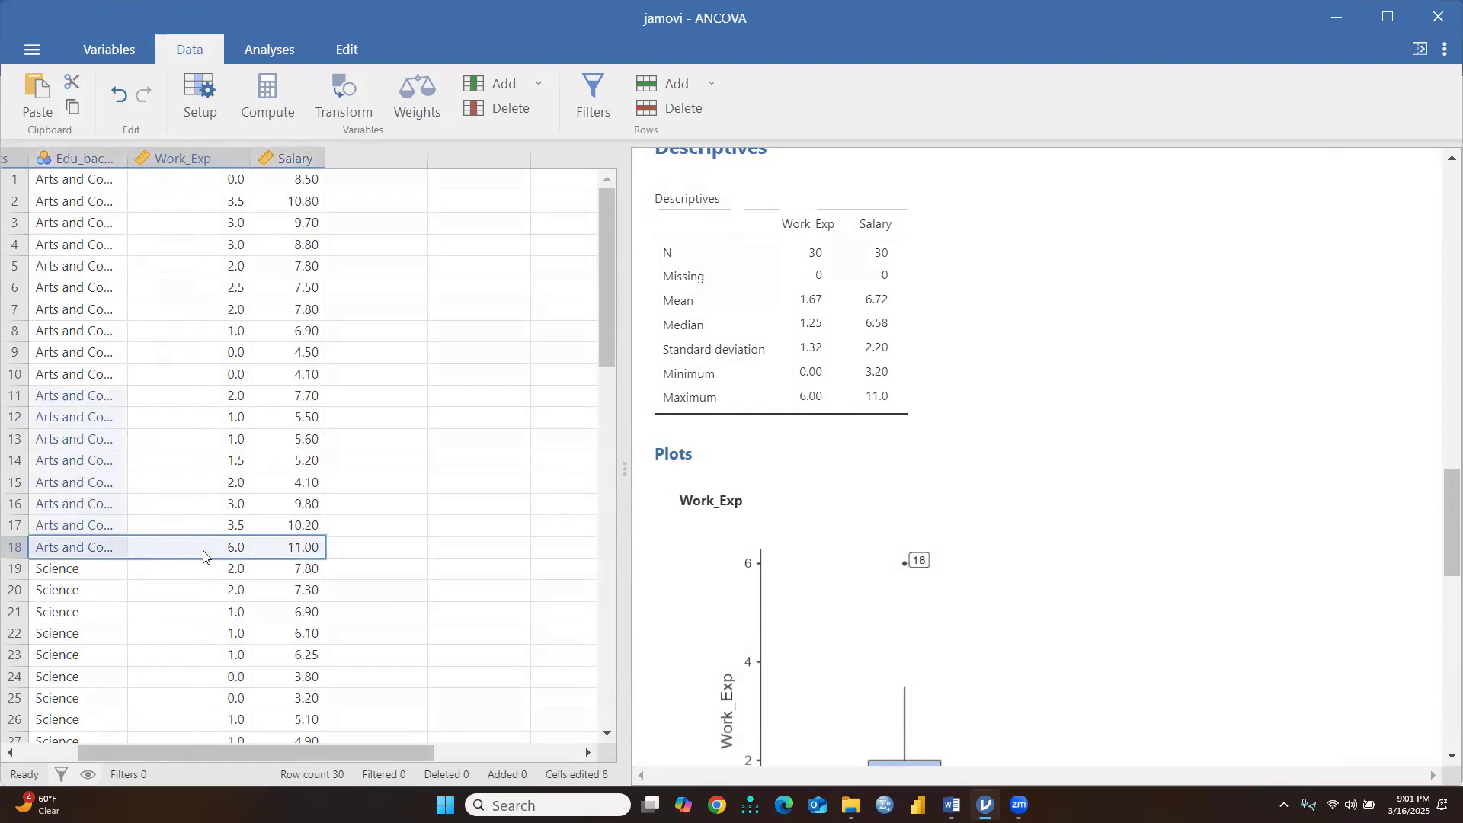
right_click(10, 547)
left_click(73, 727)
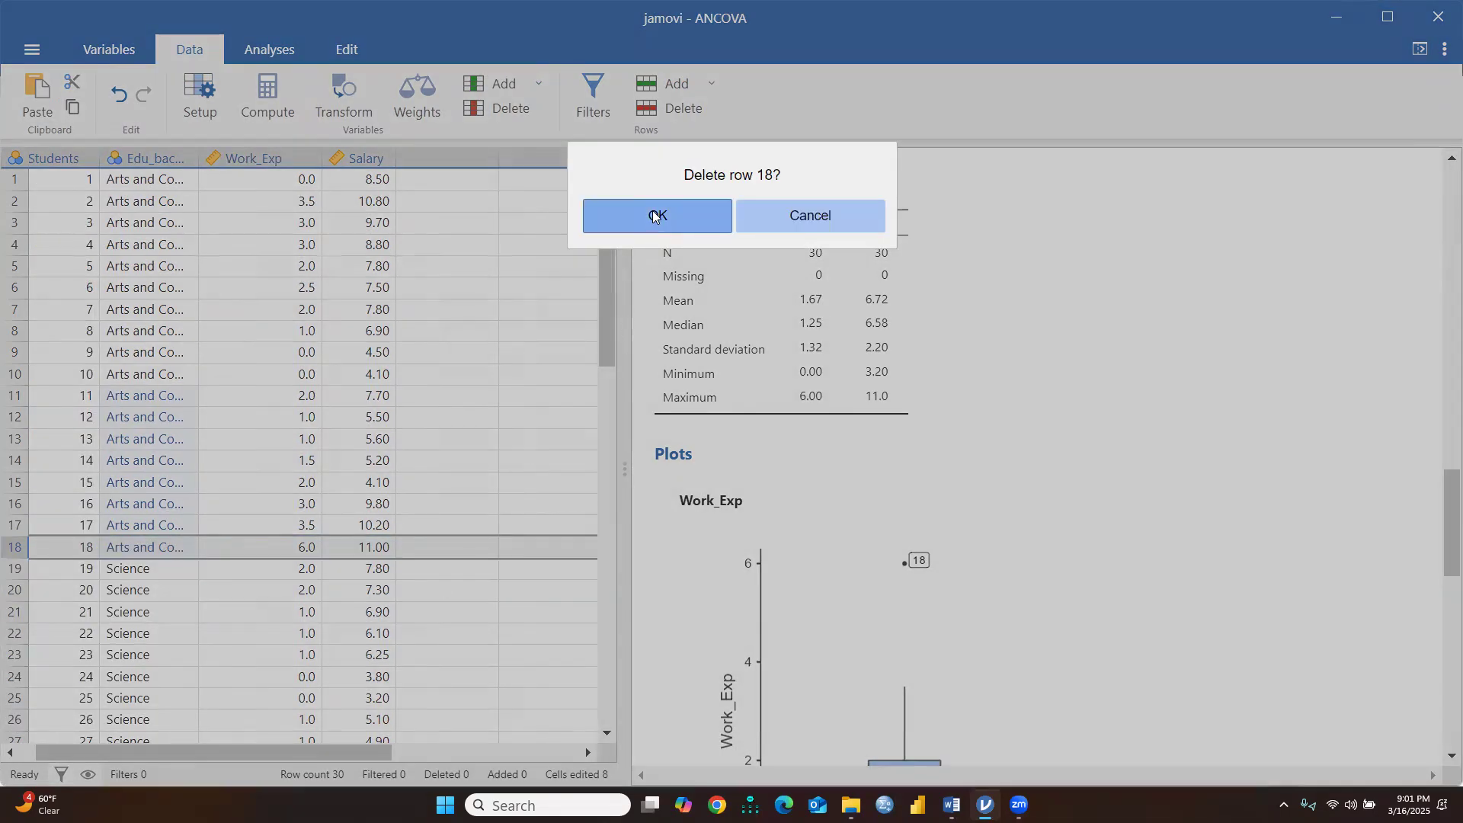
left_click(654, 219)
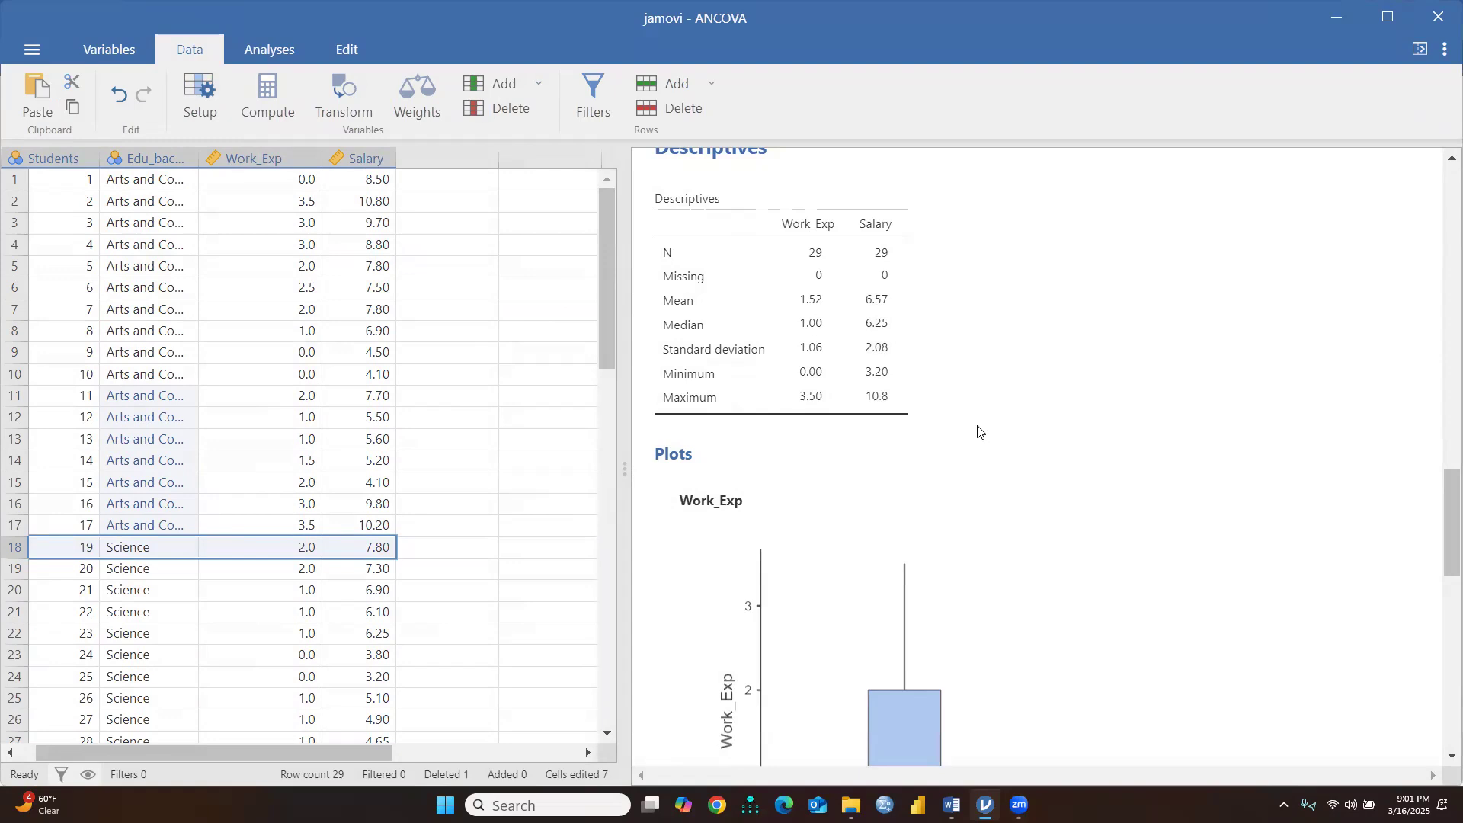
scroll(983, 436, "down", 5)
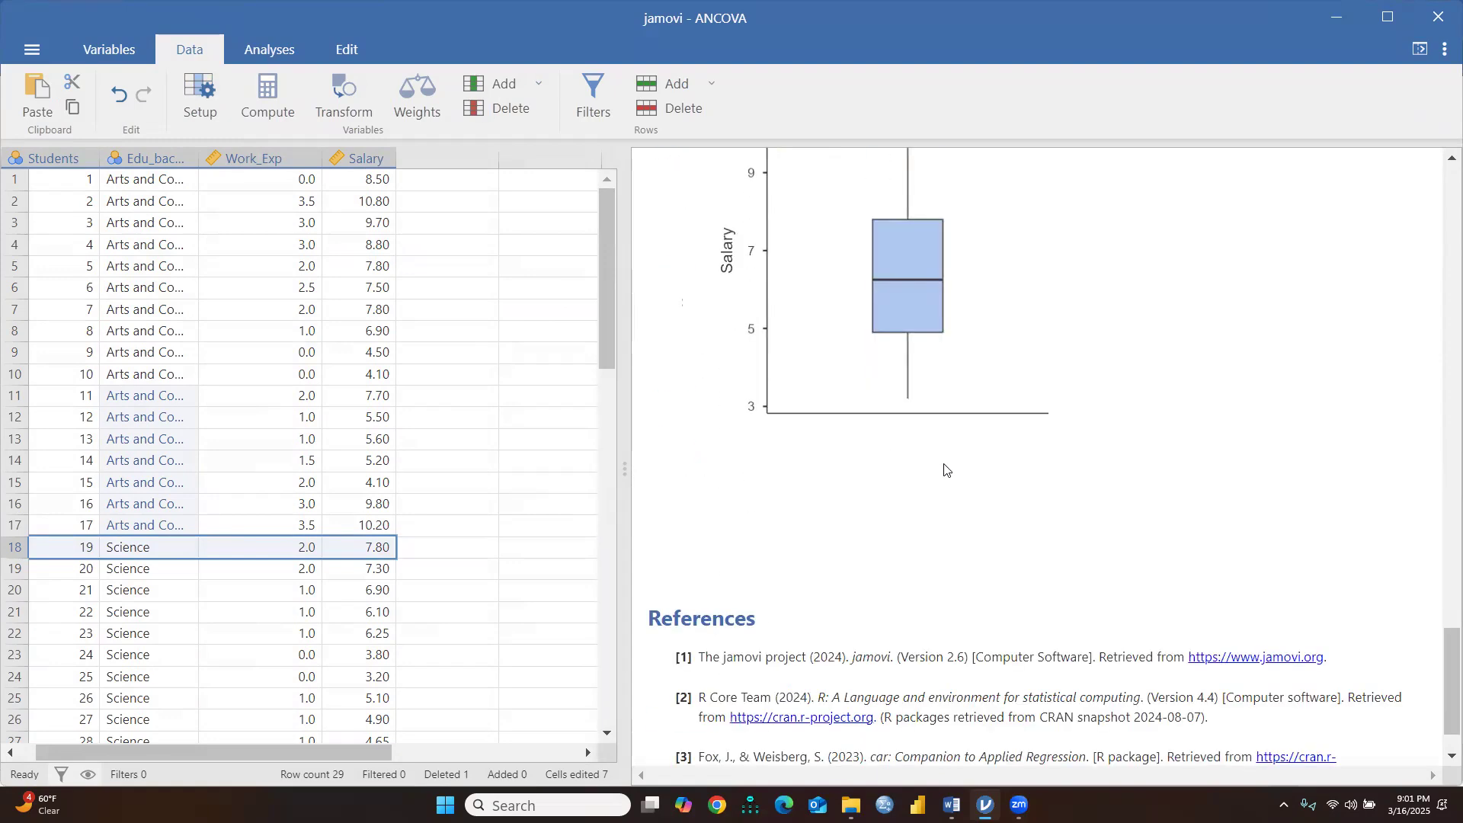
Step: Create a new ANCOVA with Salary as dependent variable, Work_Exp as covariate and Edu_bacground as fixed factor
left_click(255, 50)
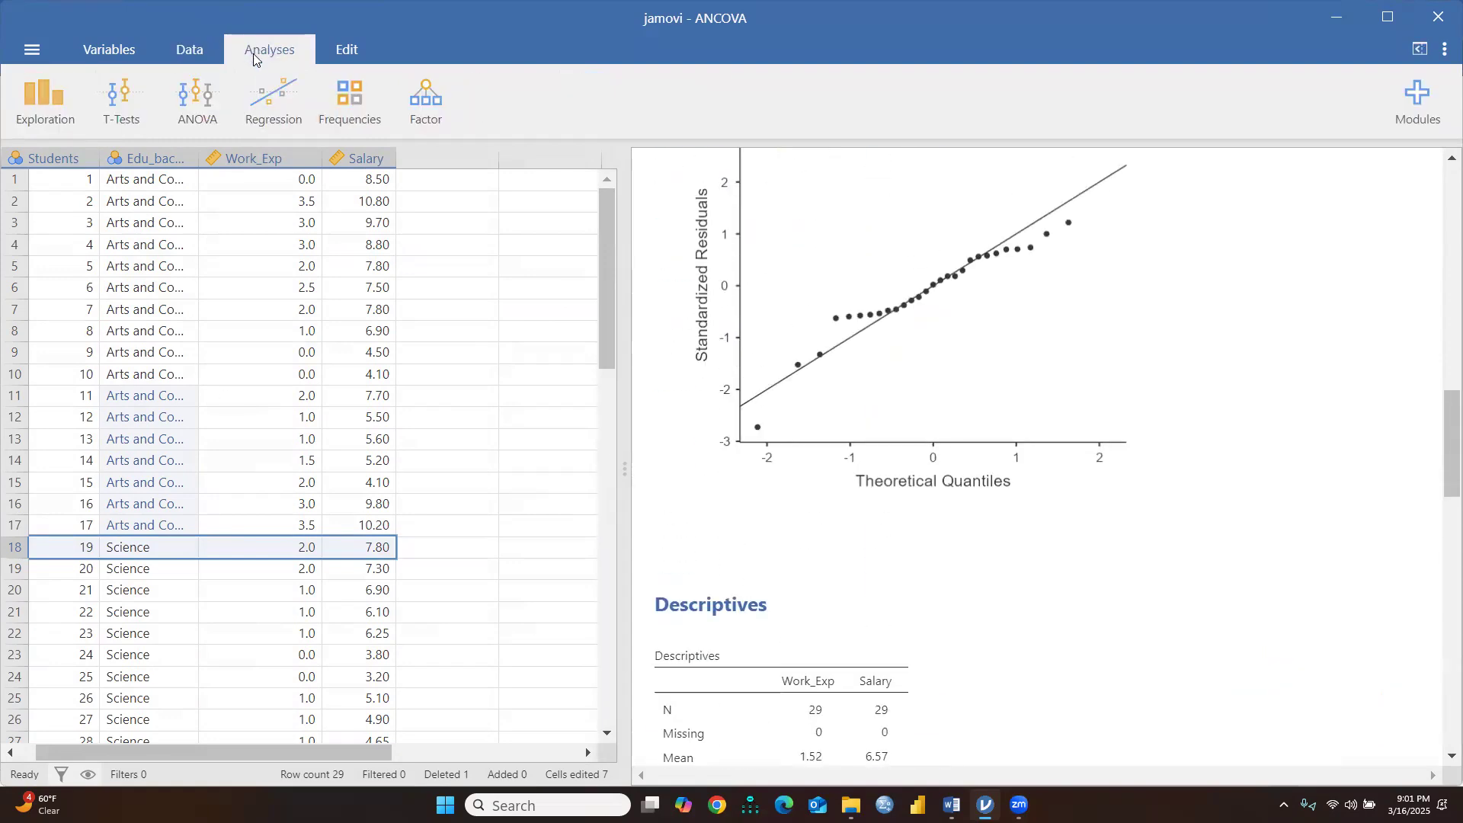
left_click(531, 328)
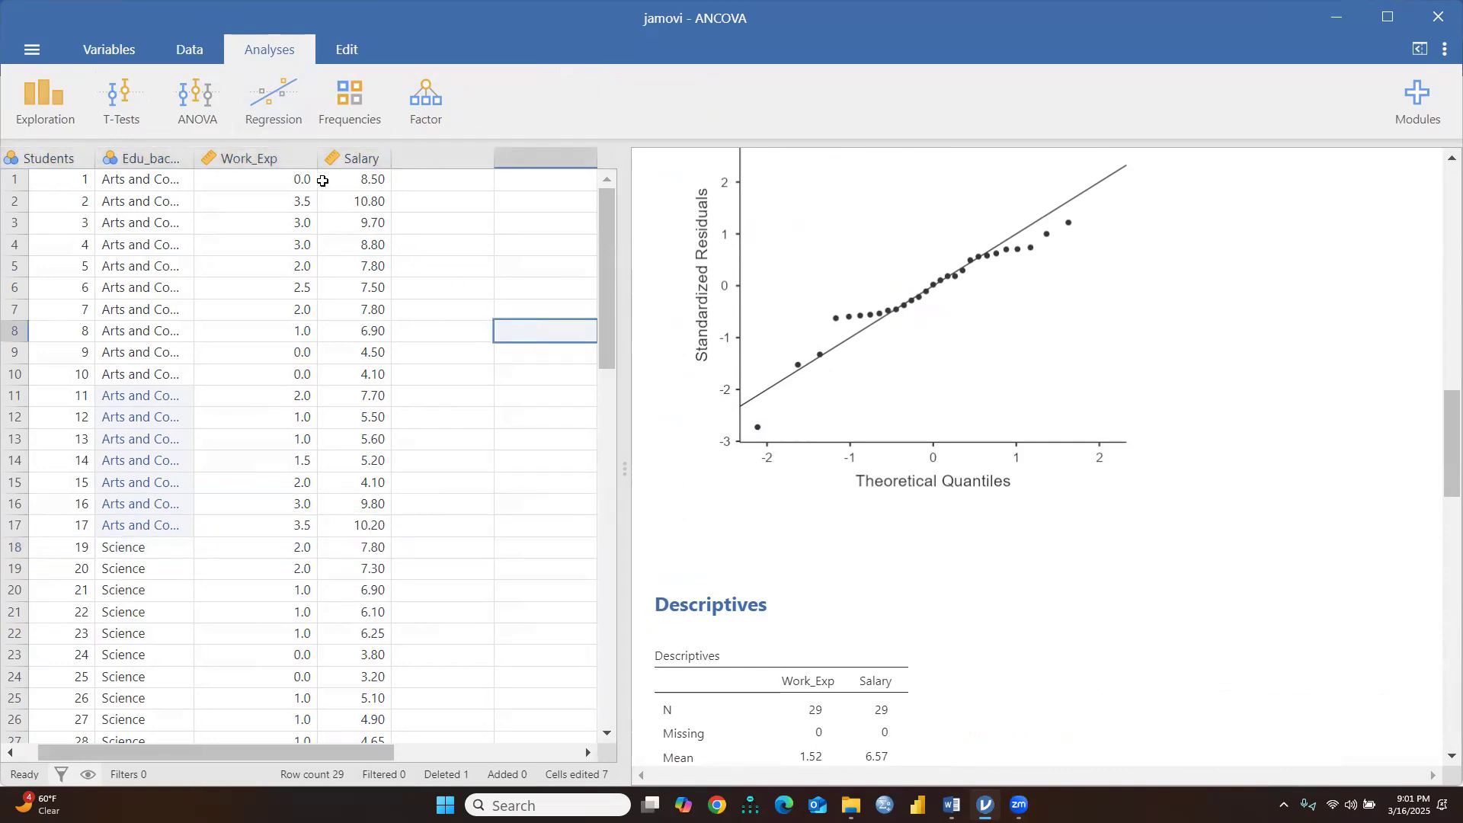
left_click(191, 113)
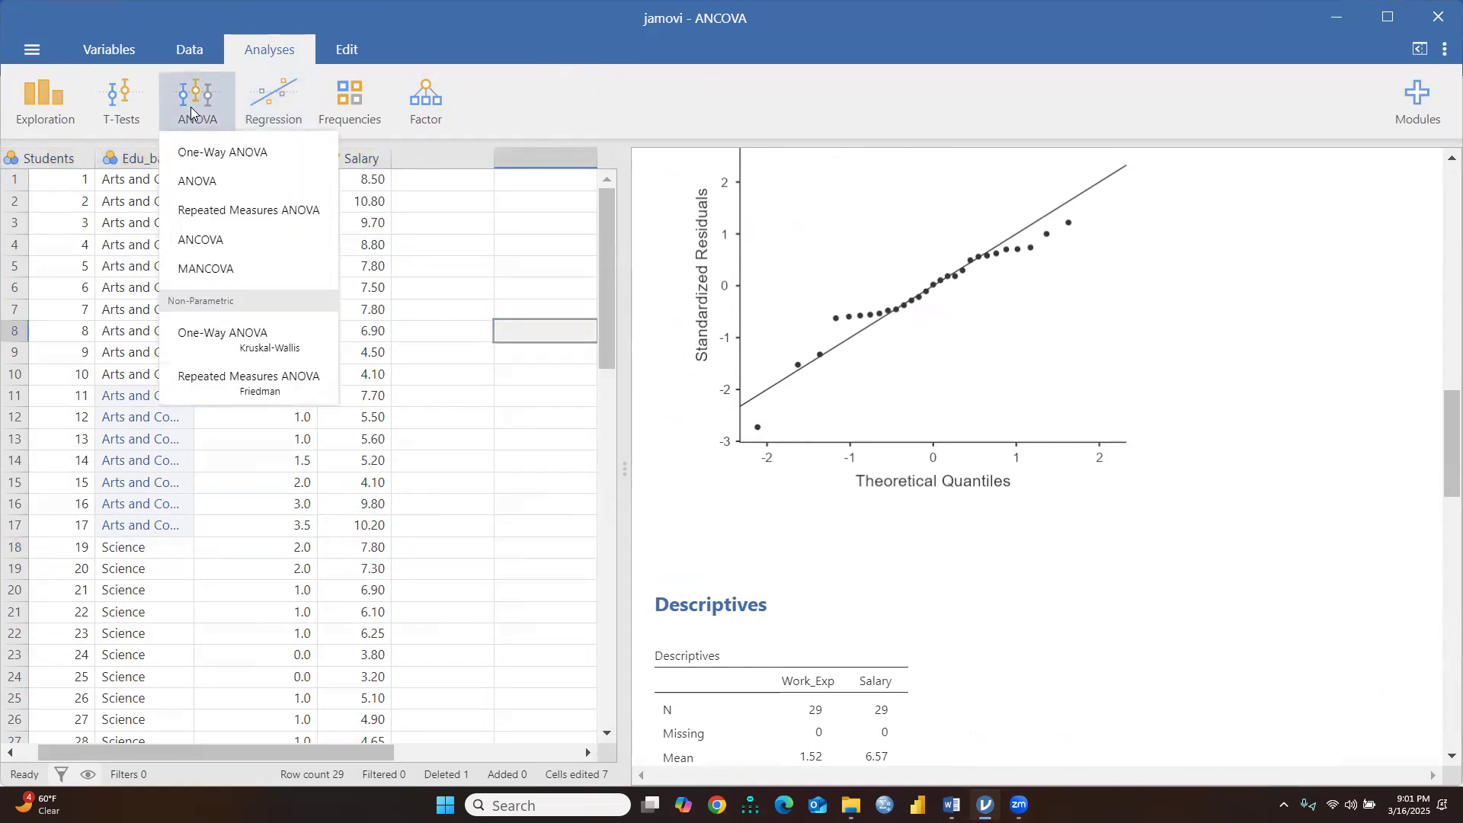
left_click(203, 242)
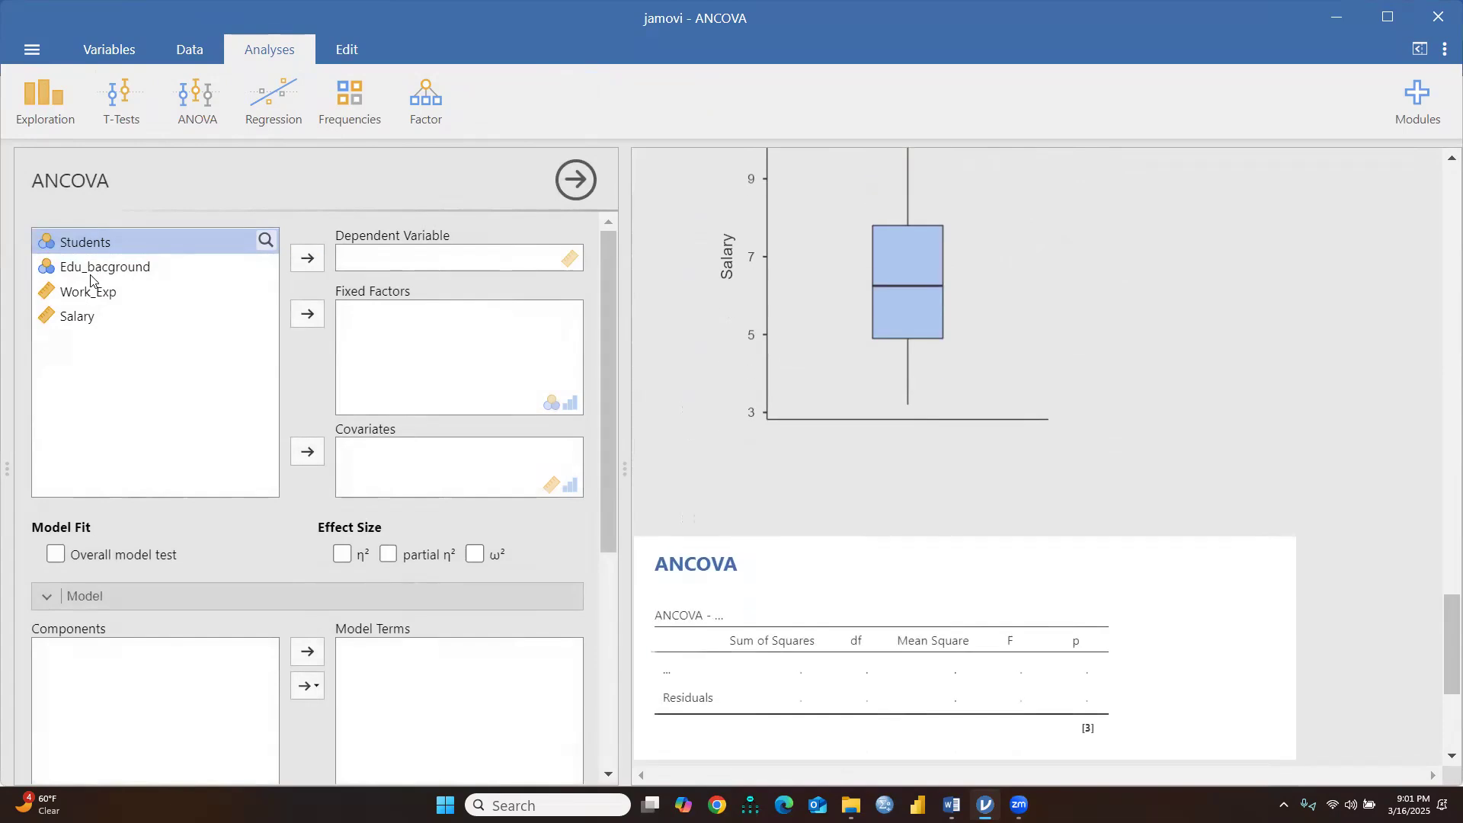
left_click(101, 293)
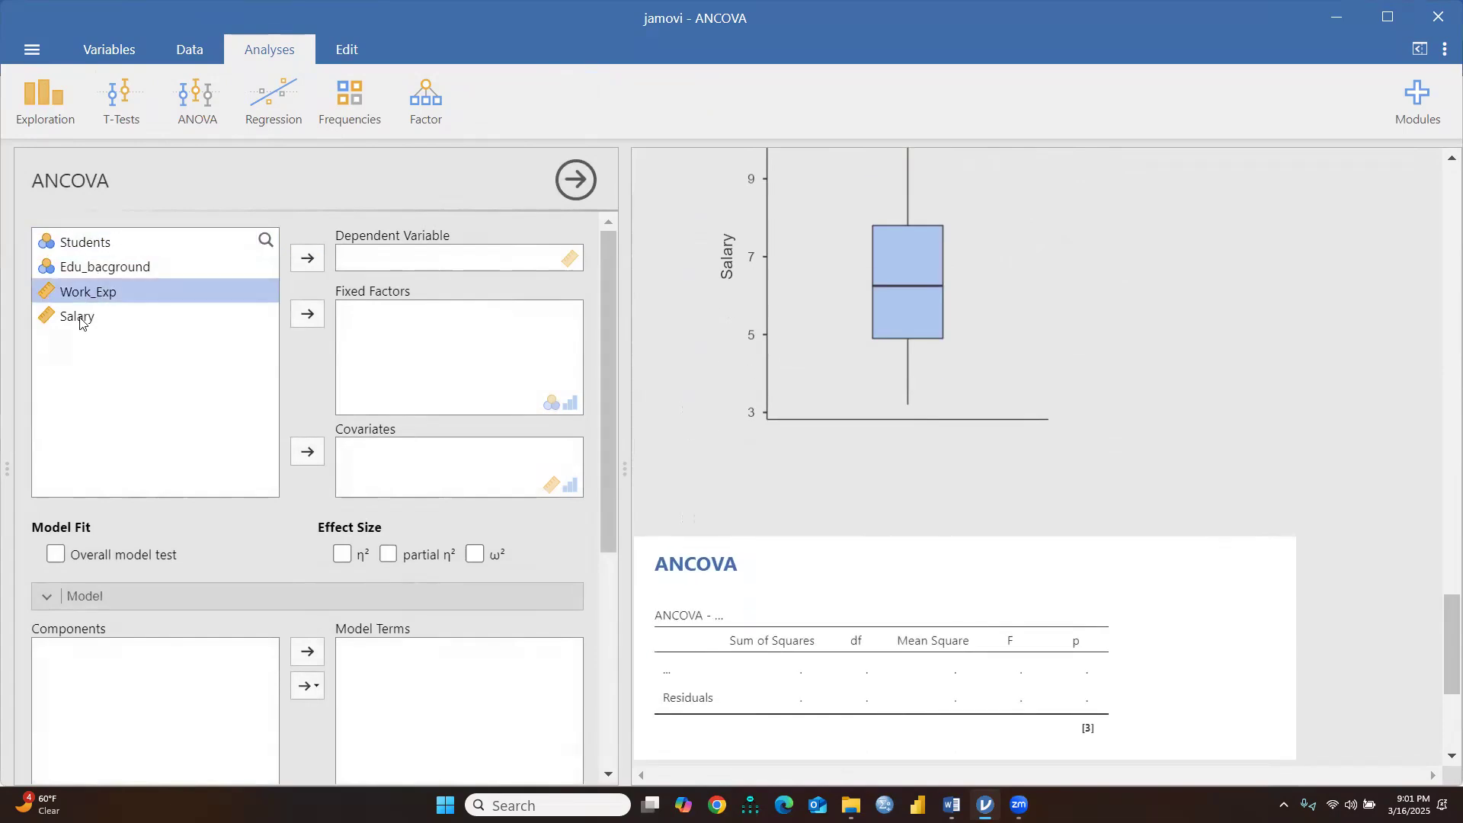
left_click(80, 319)
left_click(308, 259)
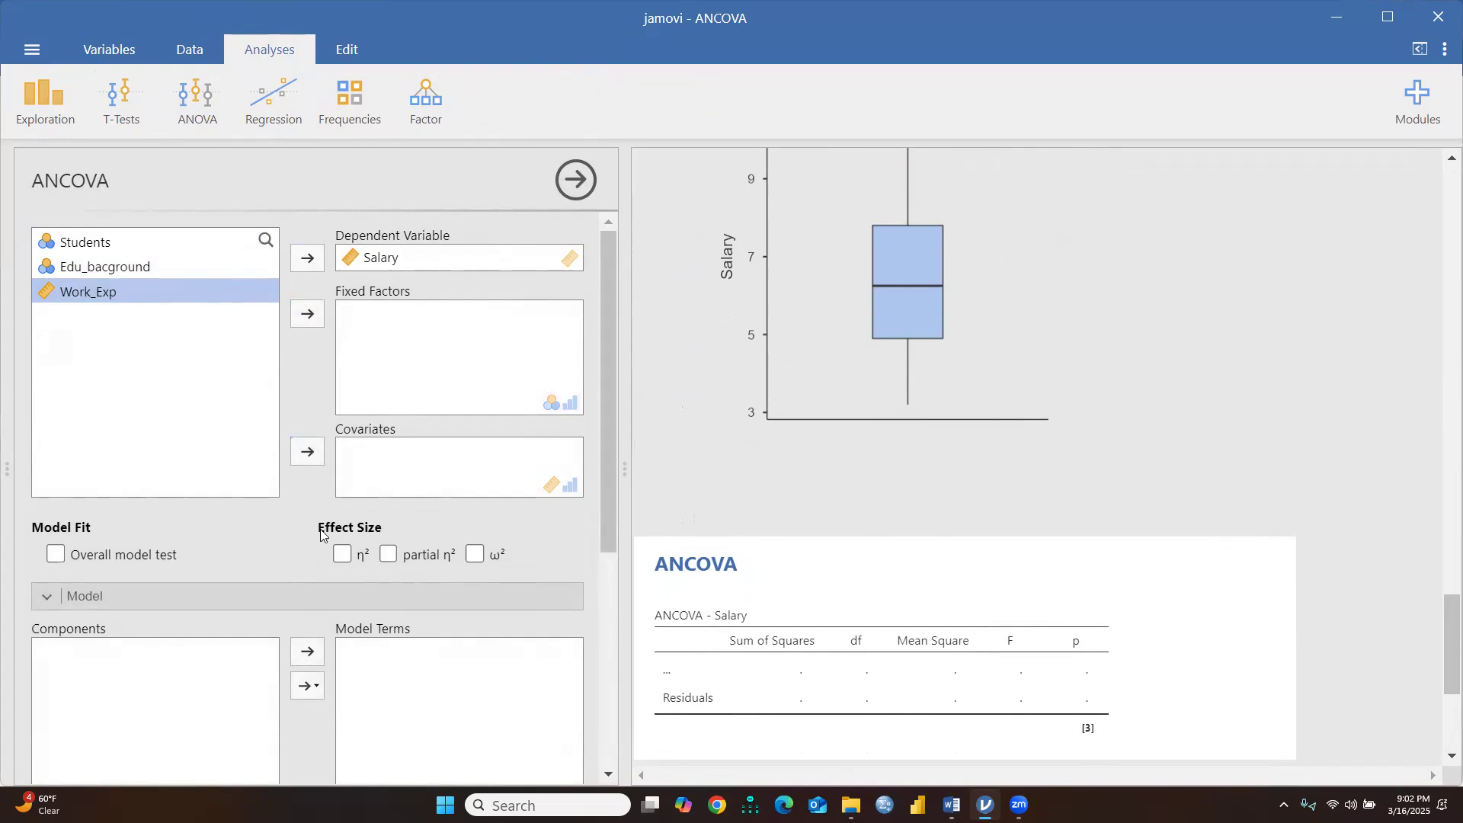
left_click(307, 452)
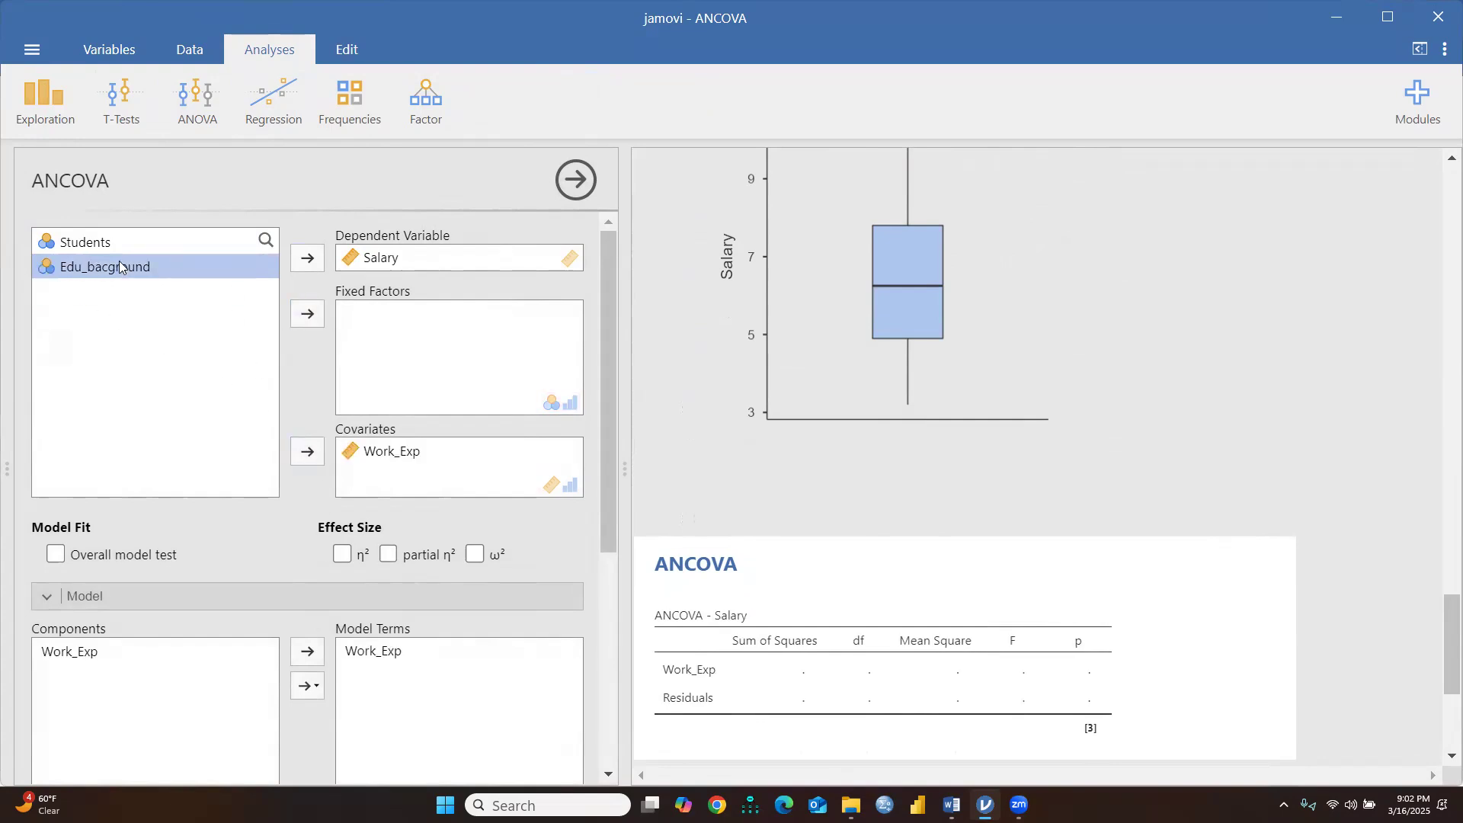
left_click(307, 314)
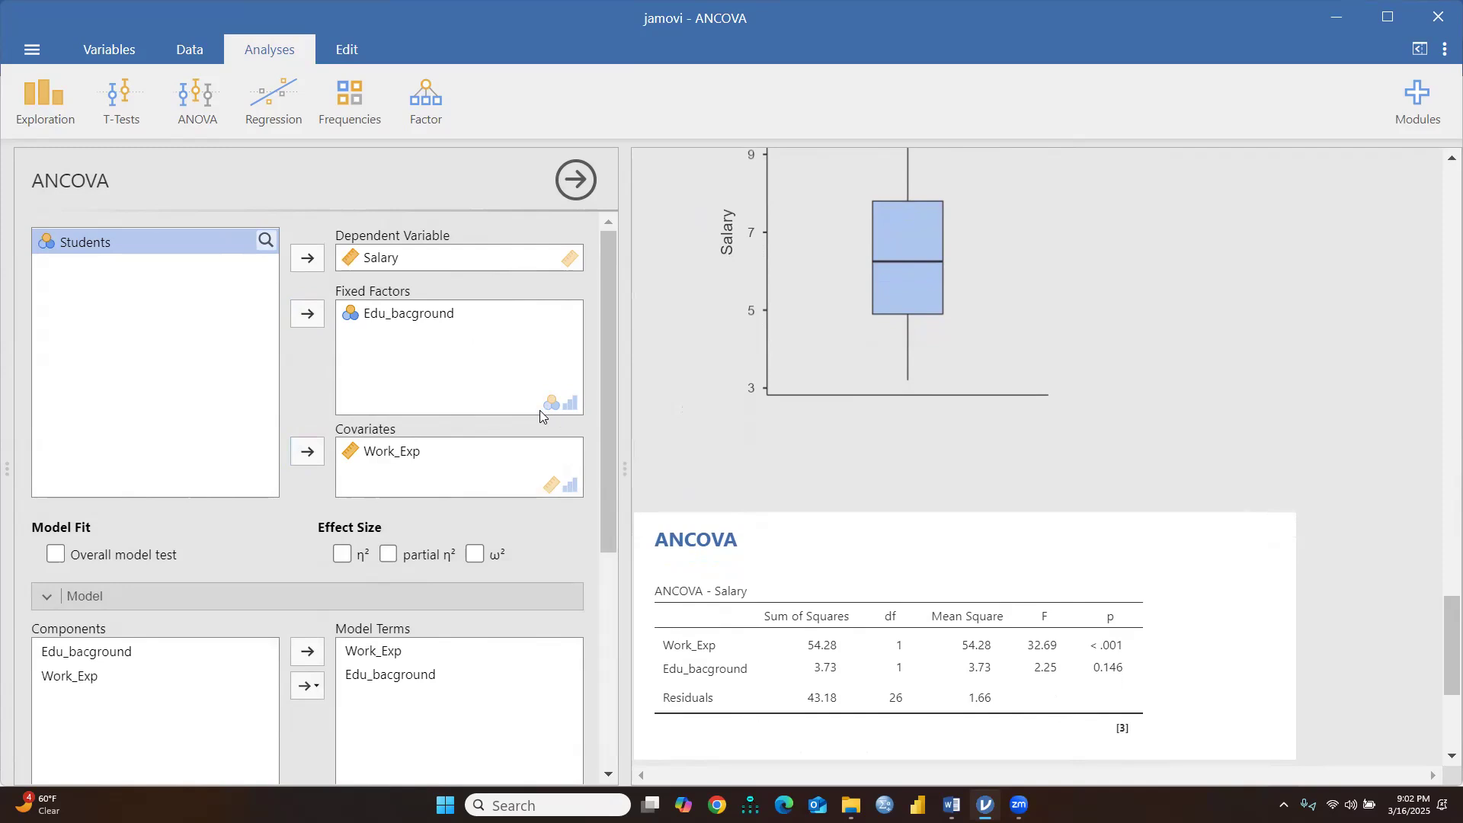
Step: Include the overall model test and the η² and partial η² effect sizes in the new ANCOVA
scroll(457, 387, "down", 3)
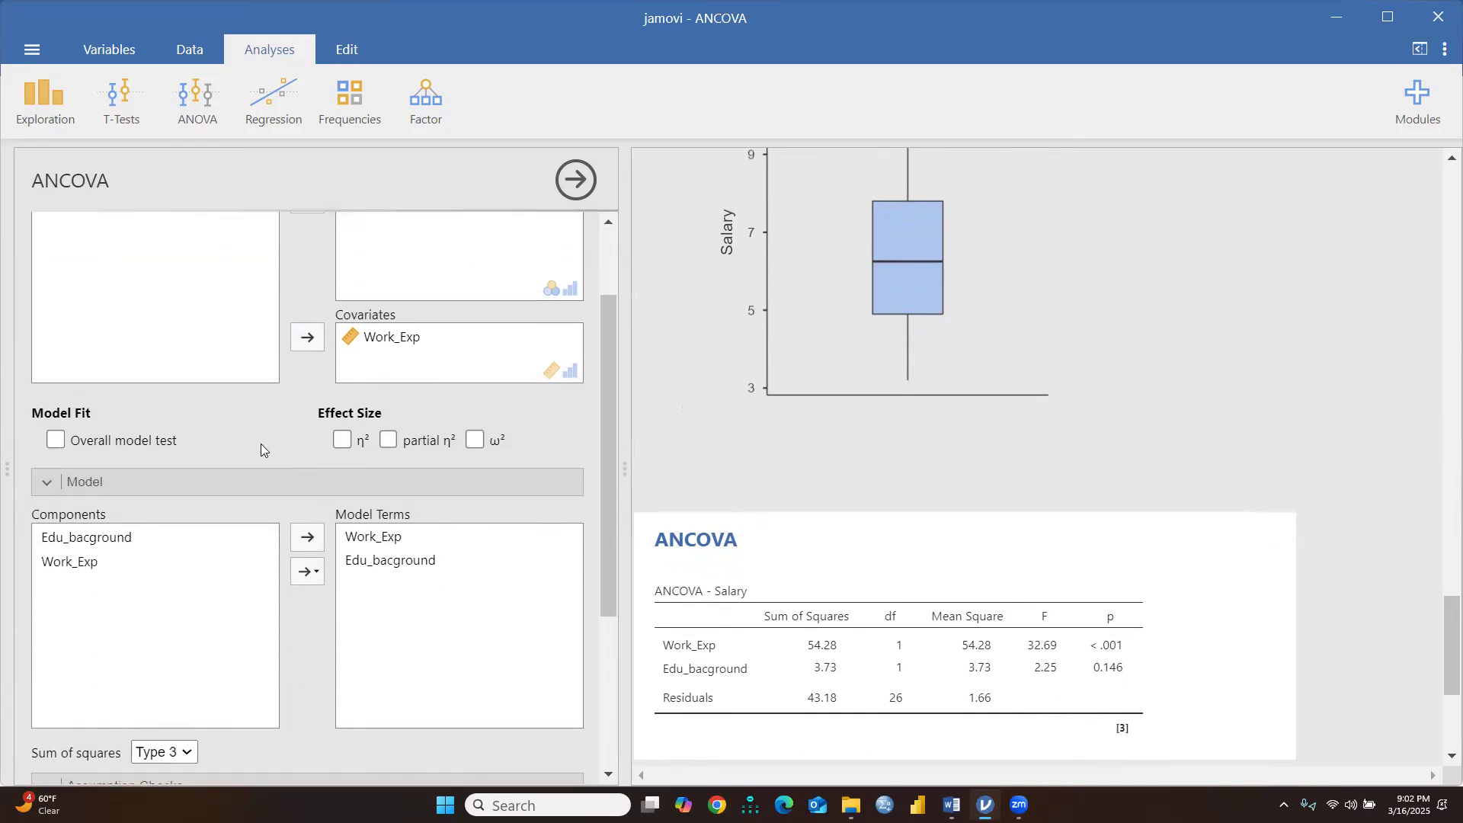
left_click(56, 441)
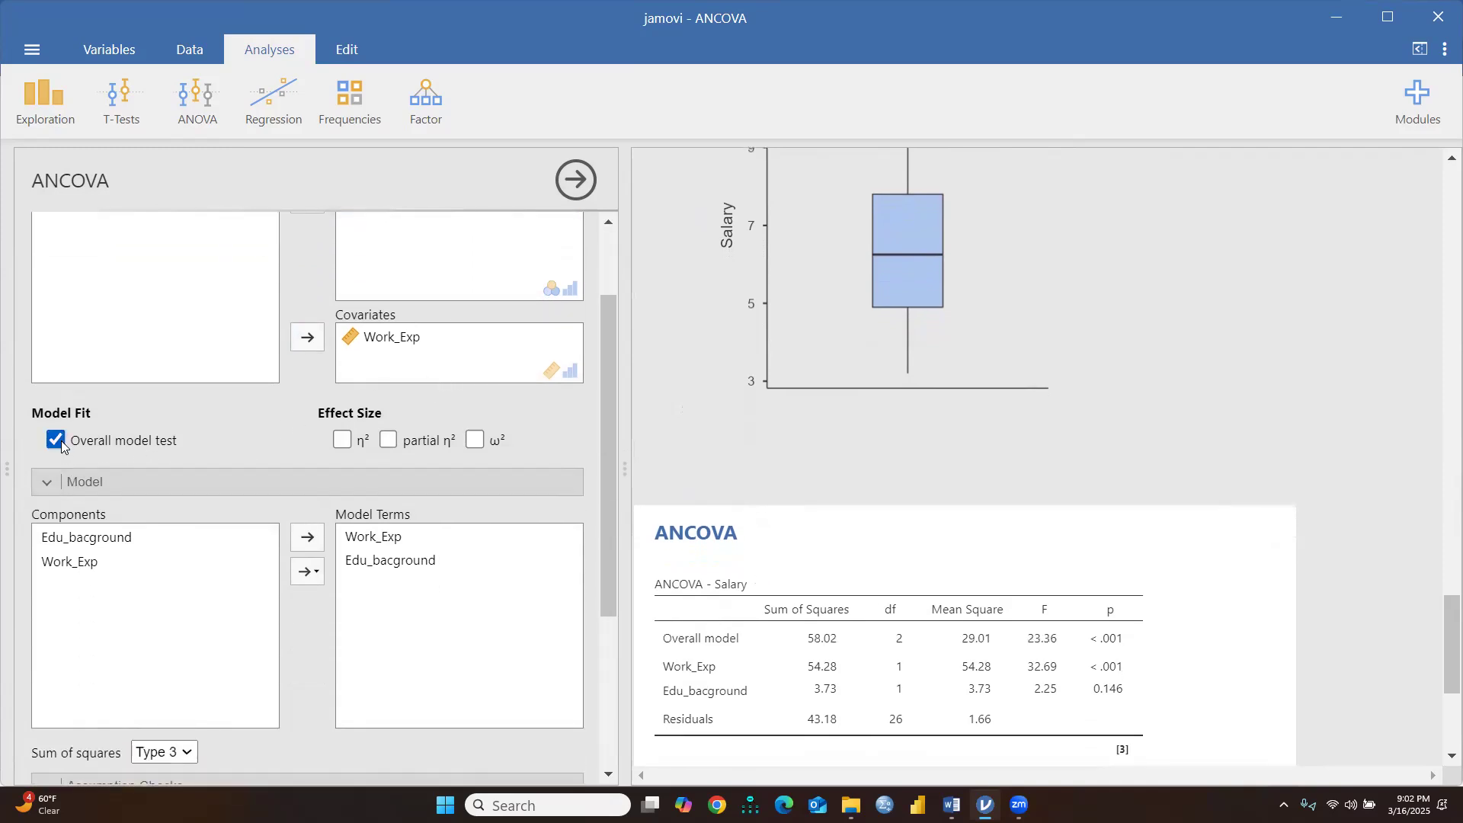
scroll(1151, 548, "down", 3)
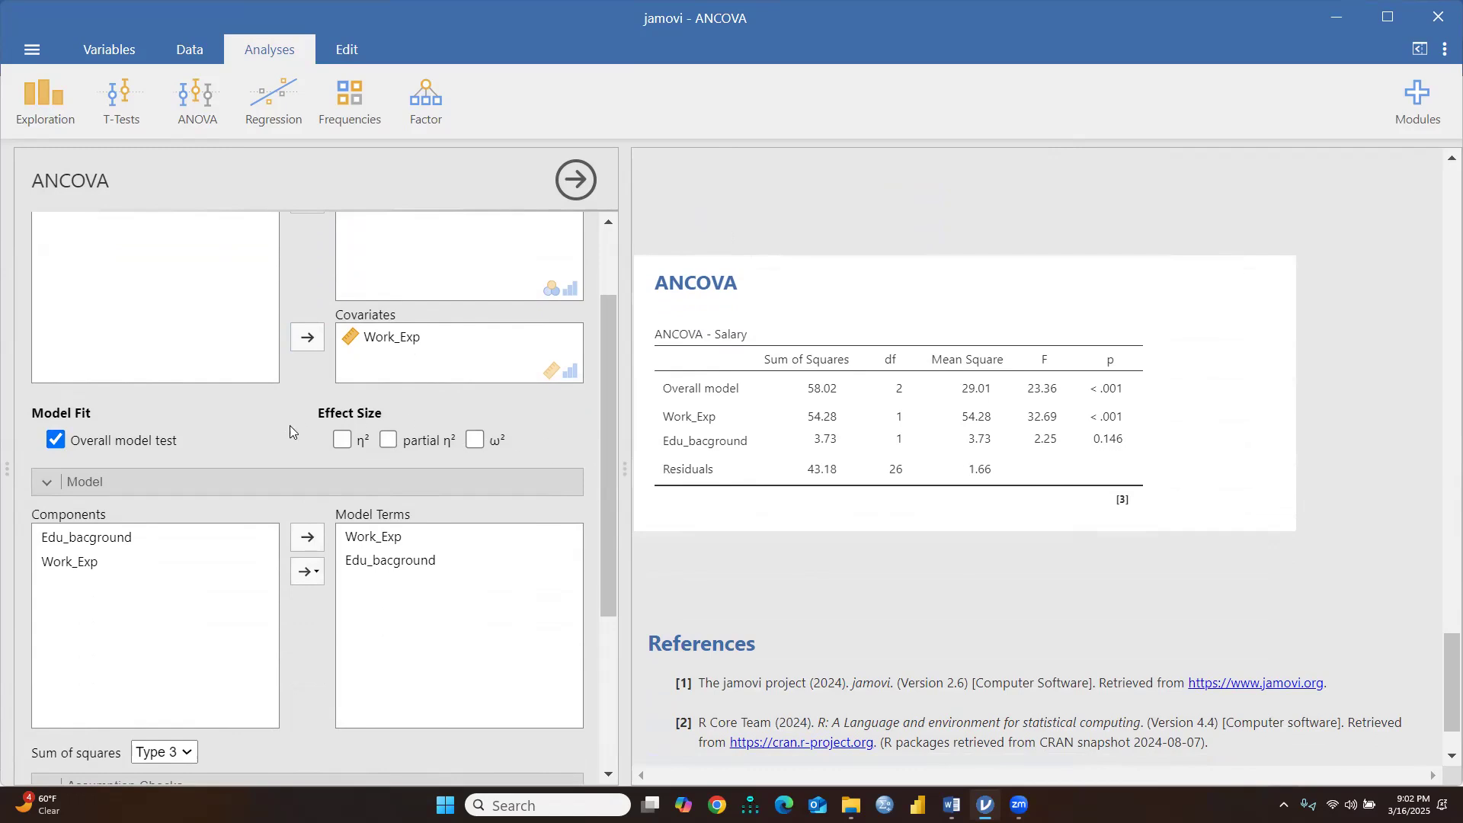
left_click(342, 441)
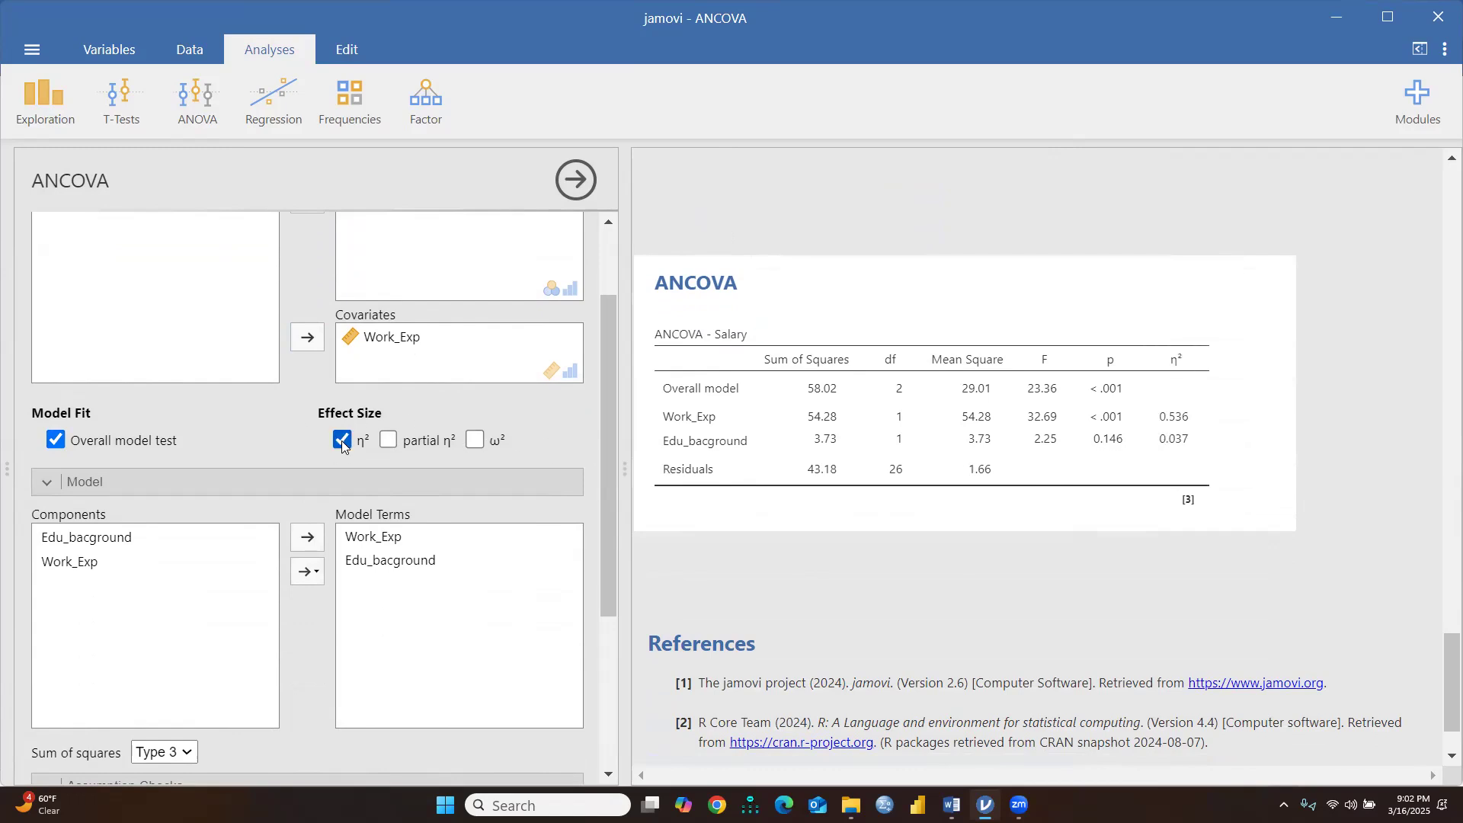
left_click(389, 440)
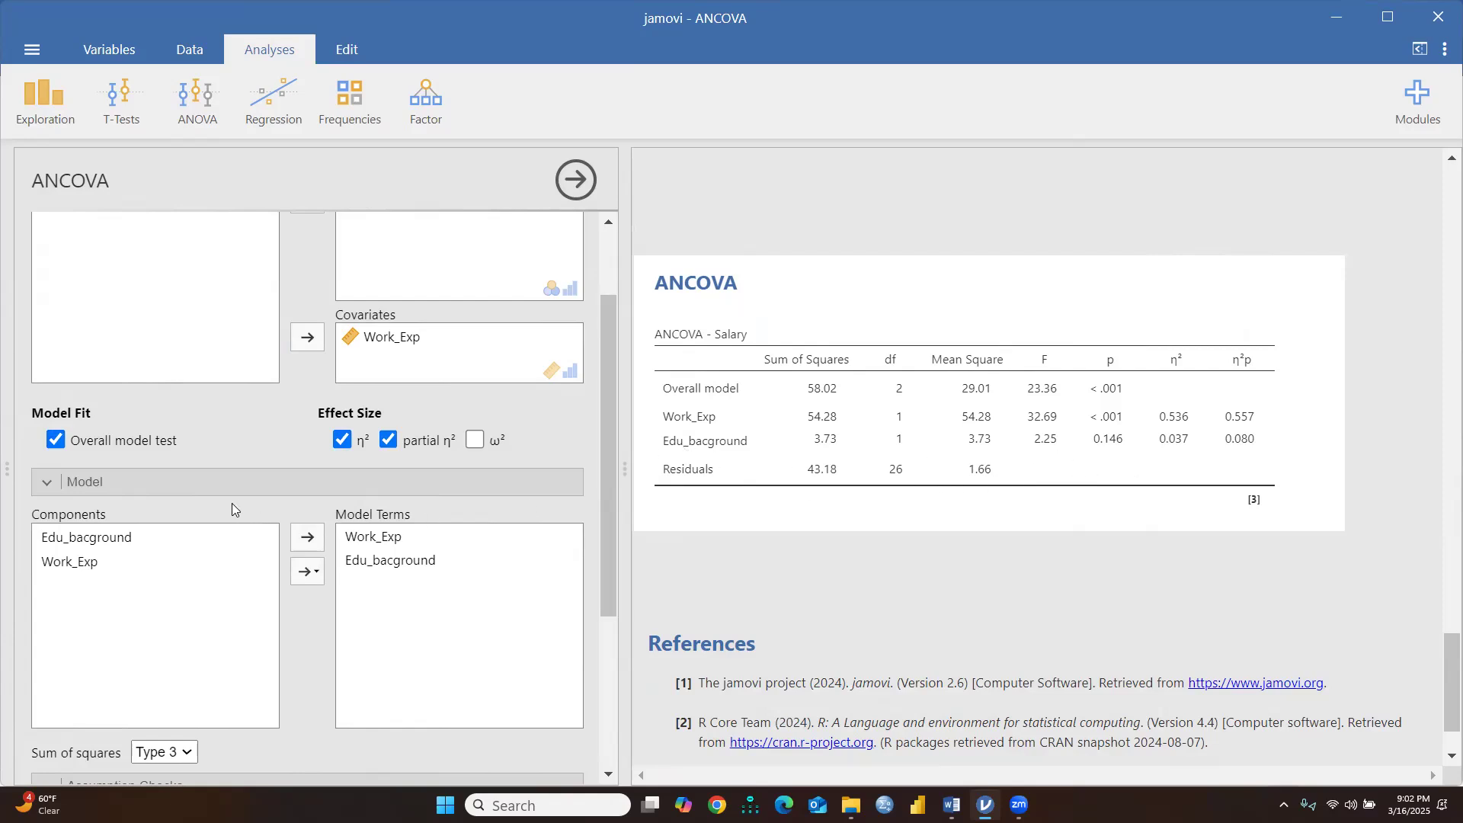
Step: Add the interaction of Edu_bacground and Work_Exp to the model terms of the new ANCOVA
scroll(230, 503, "down", 3)
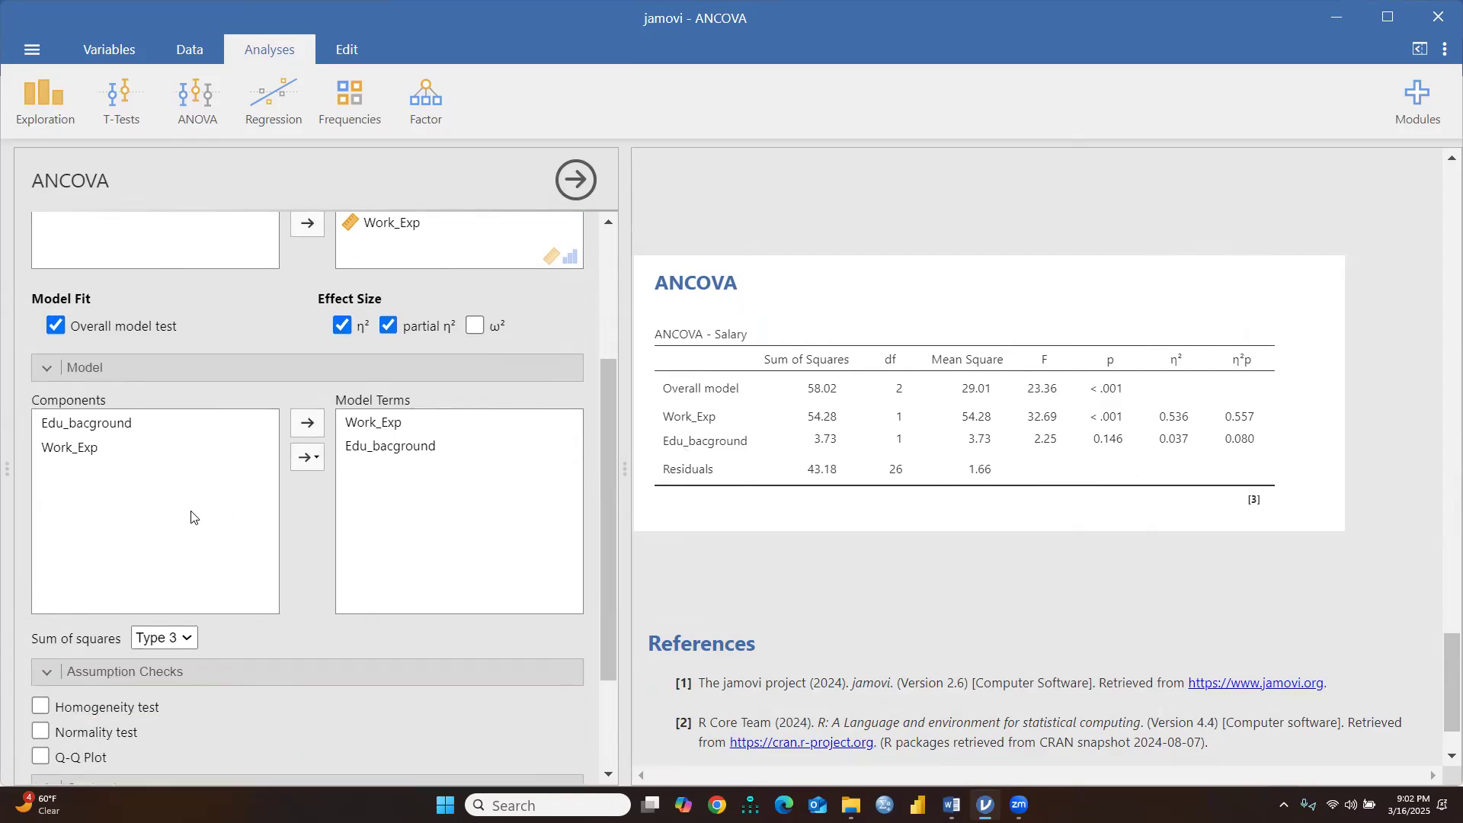
left_click(89, 429)
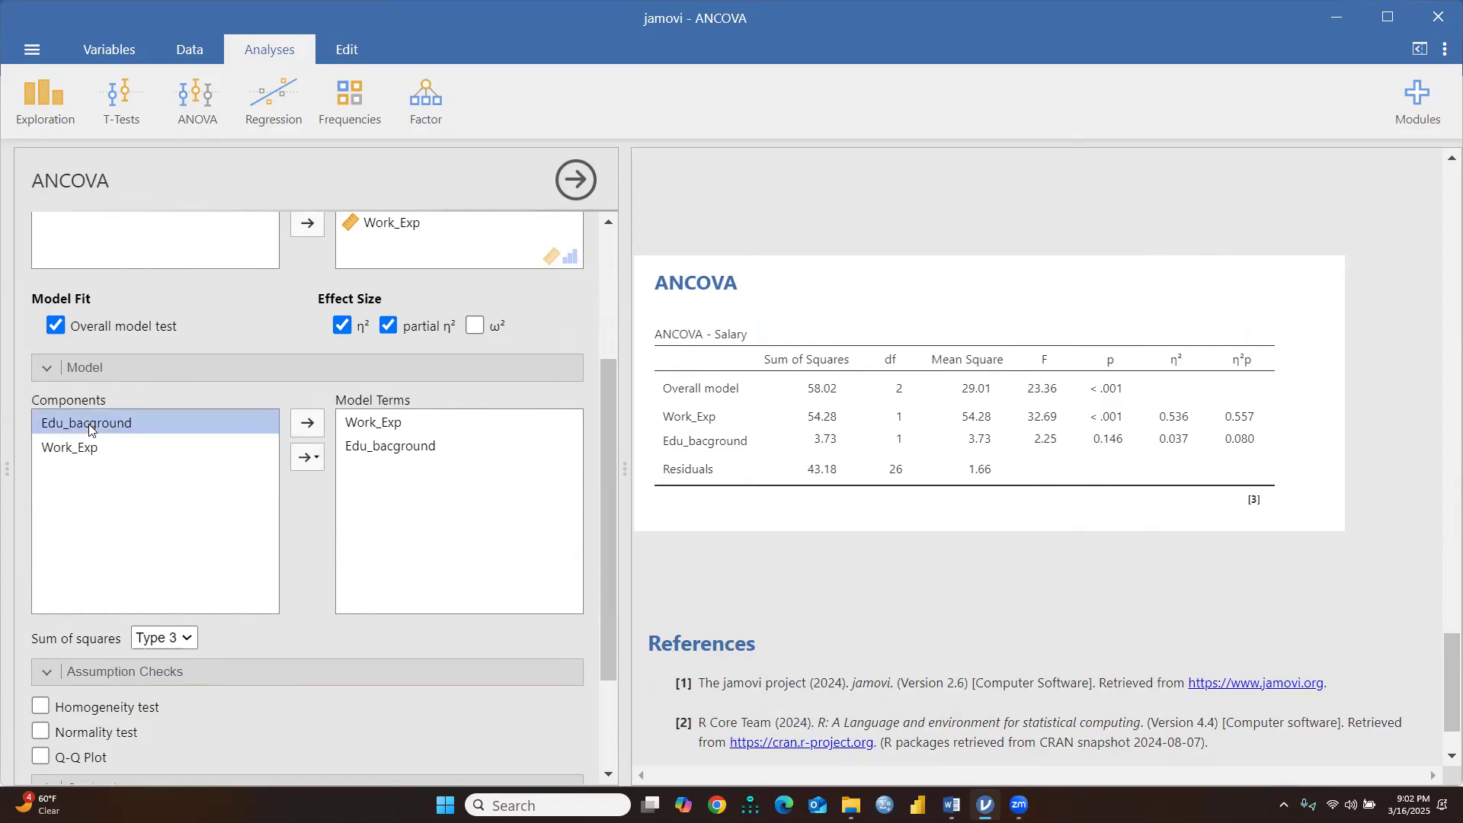
left_click(81, 450, "shift")
left_click(304, 457)
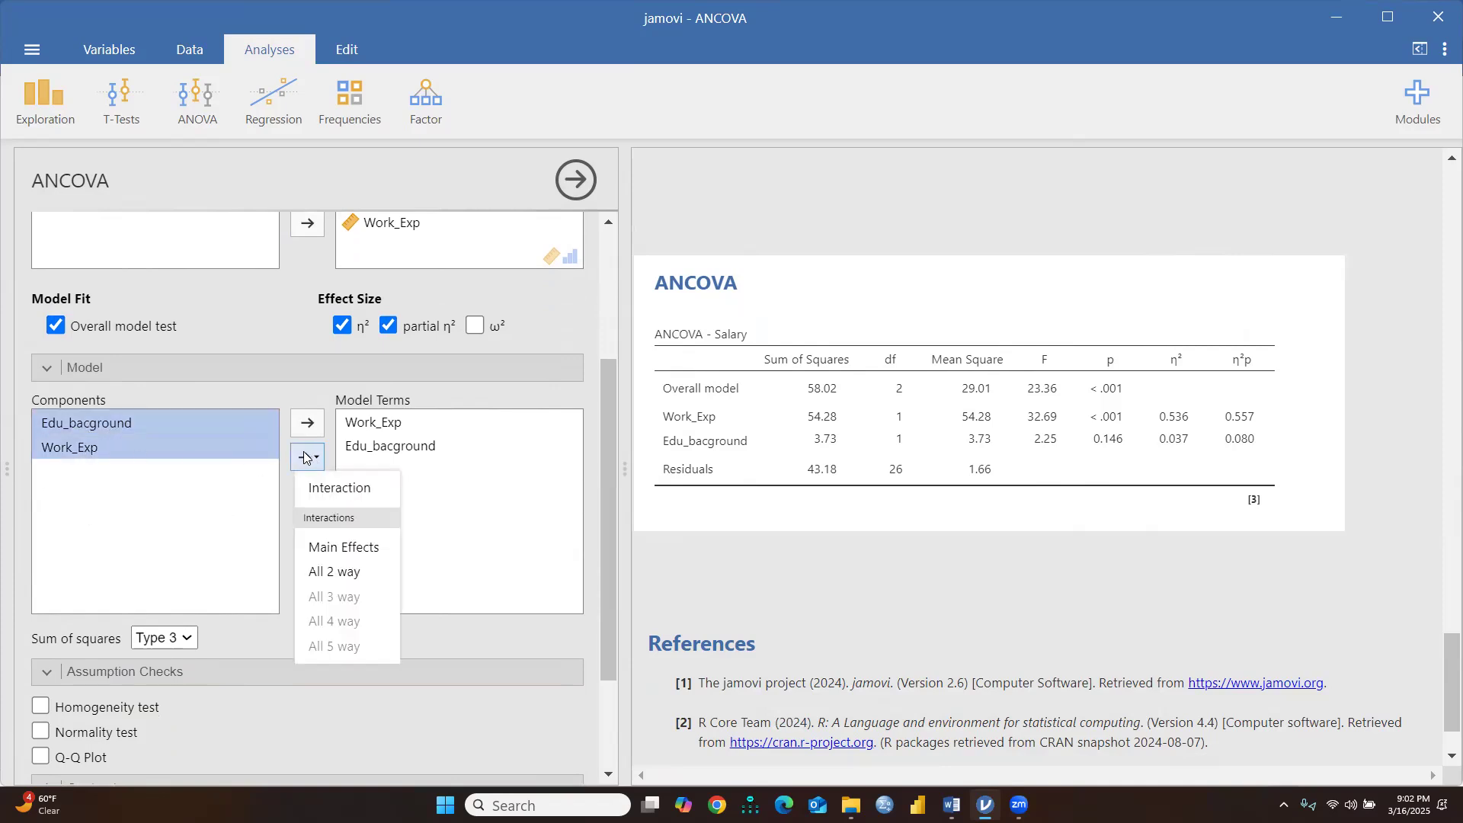
left_click(320, 490)
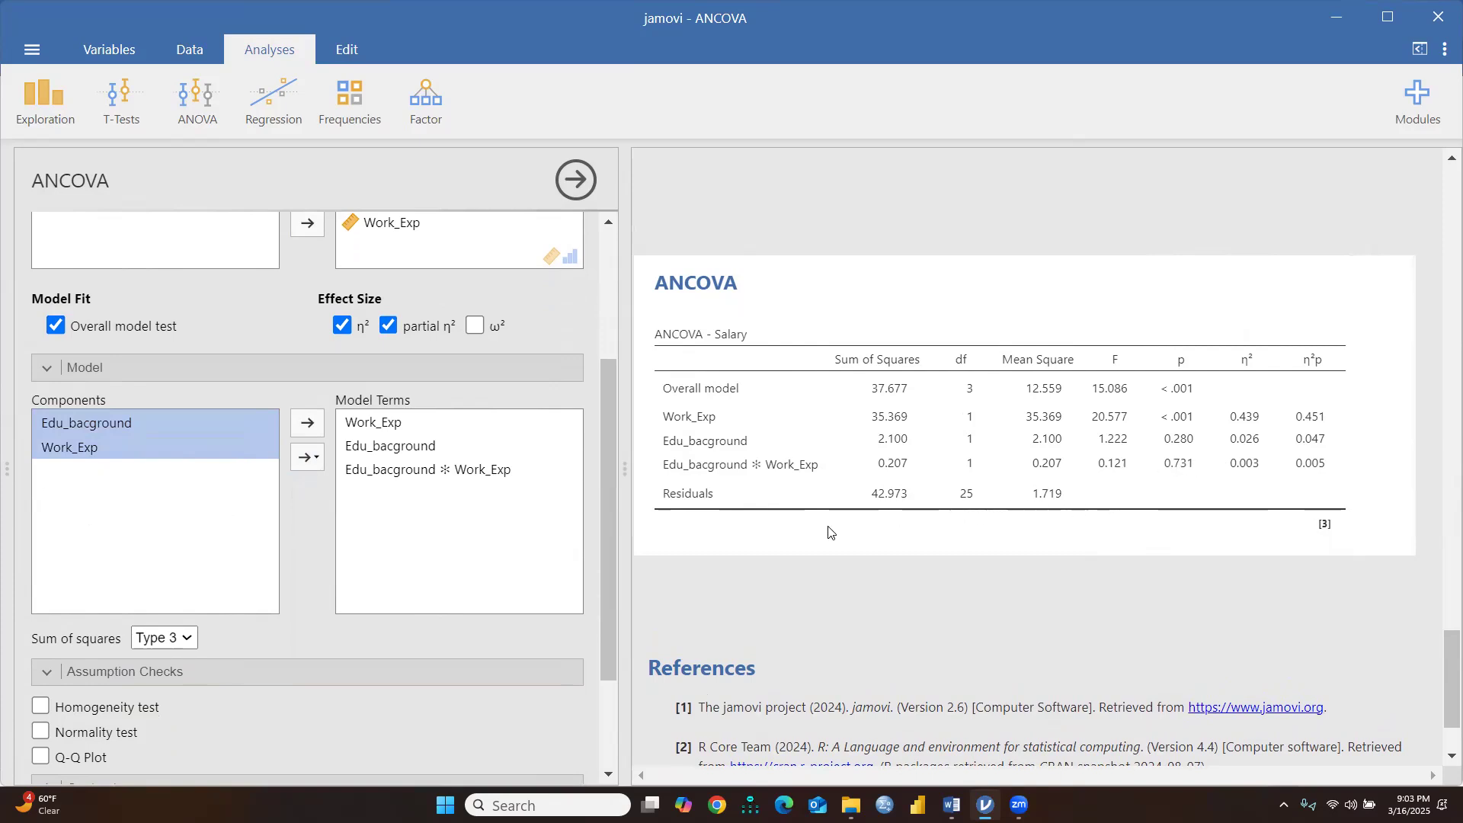
Step: Add the homogeneity test, normality test and Q-Q plot assumption checks to the new ANCOVA and view their results
scroll(127, 587, "down", 2)
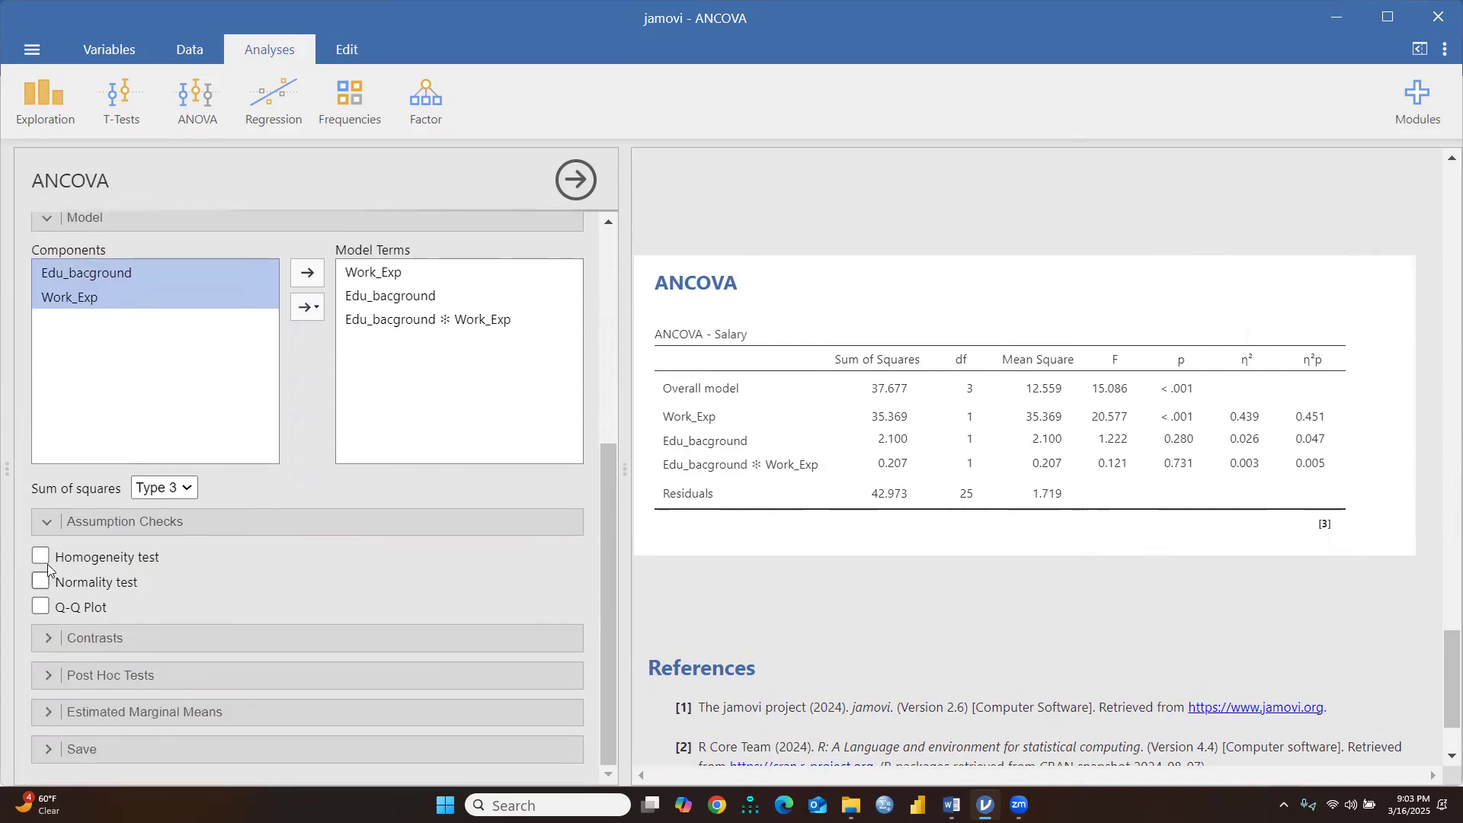
left_click(40, 557)
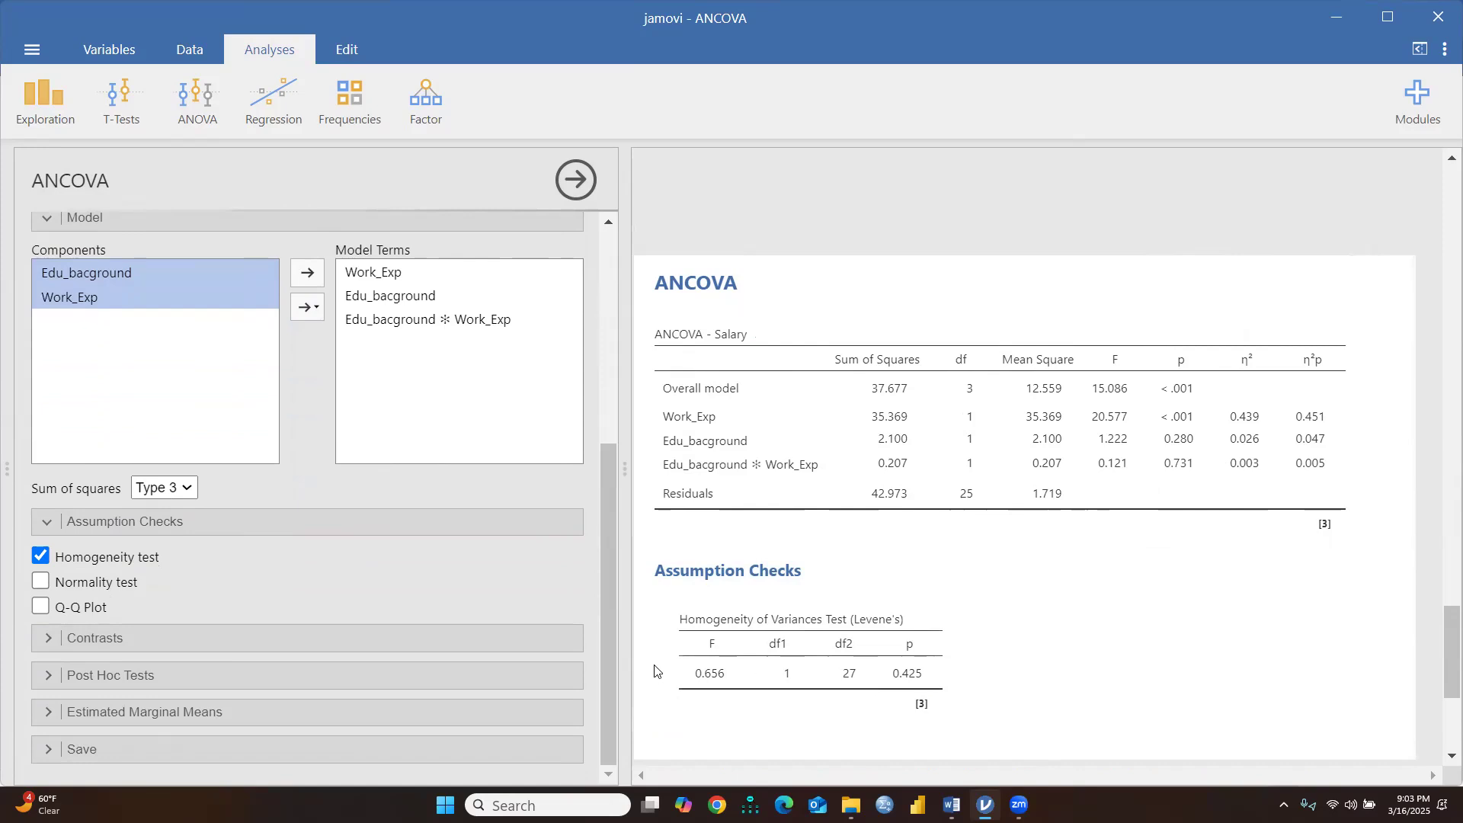
left_click(40, 581)
scroll(991, 617, "down", 3)
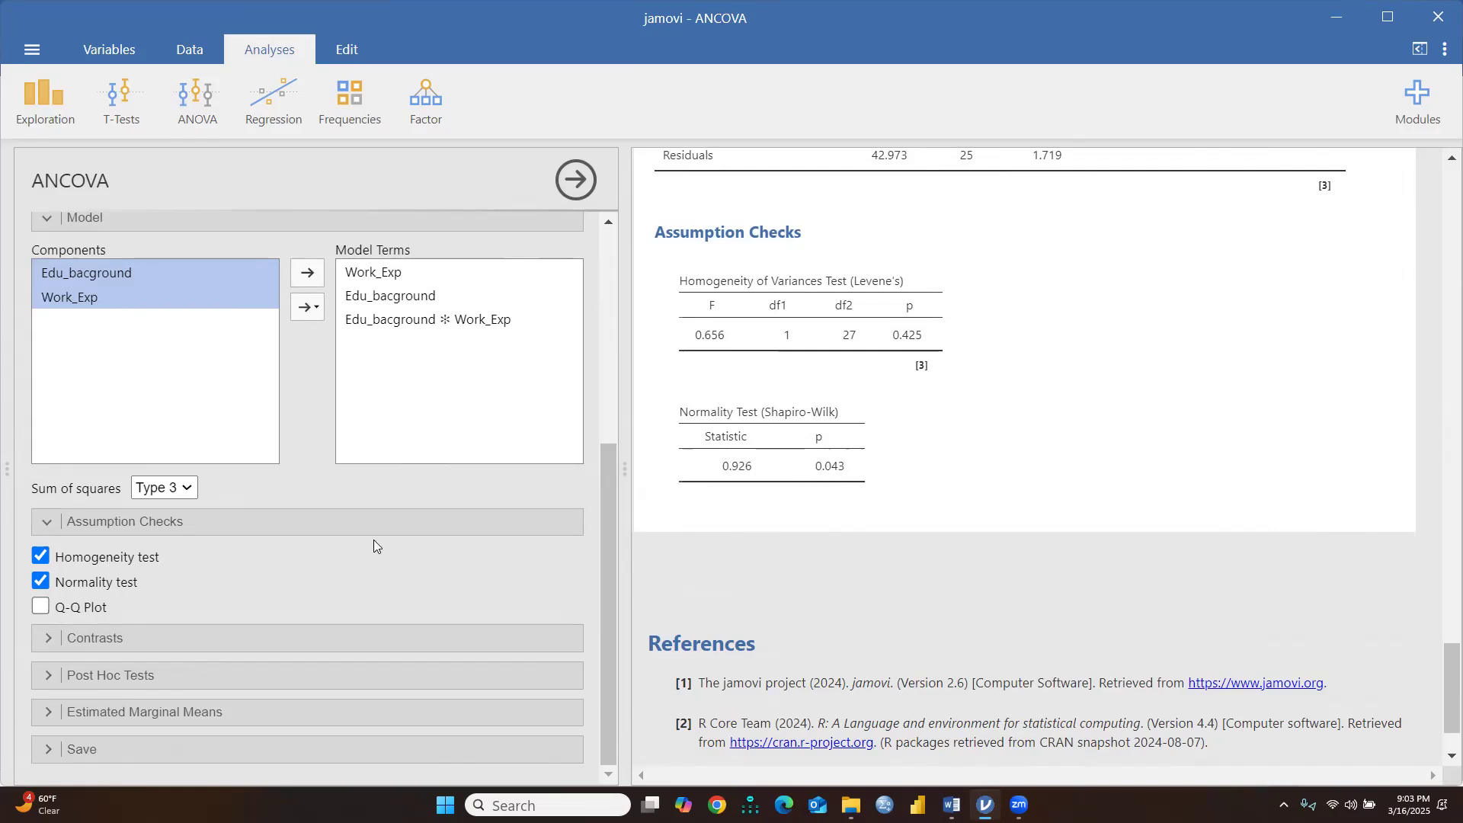
left_click(40, 608)
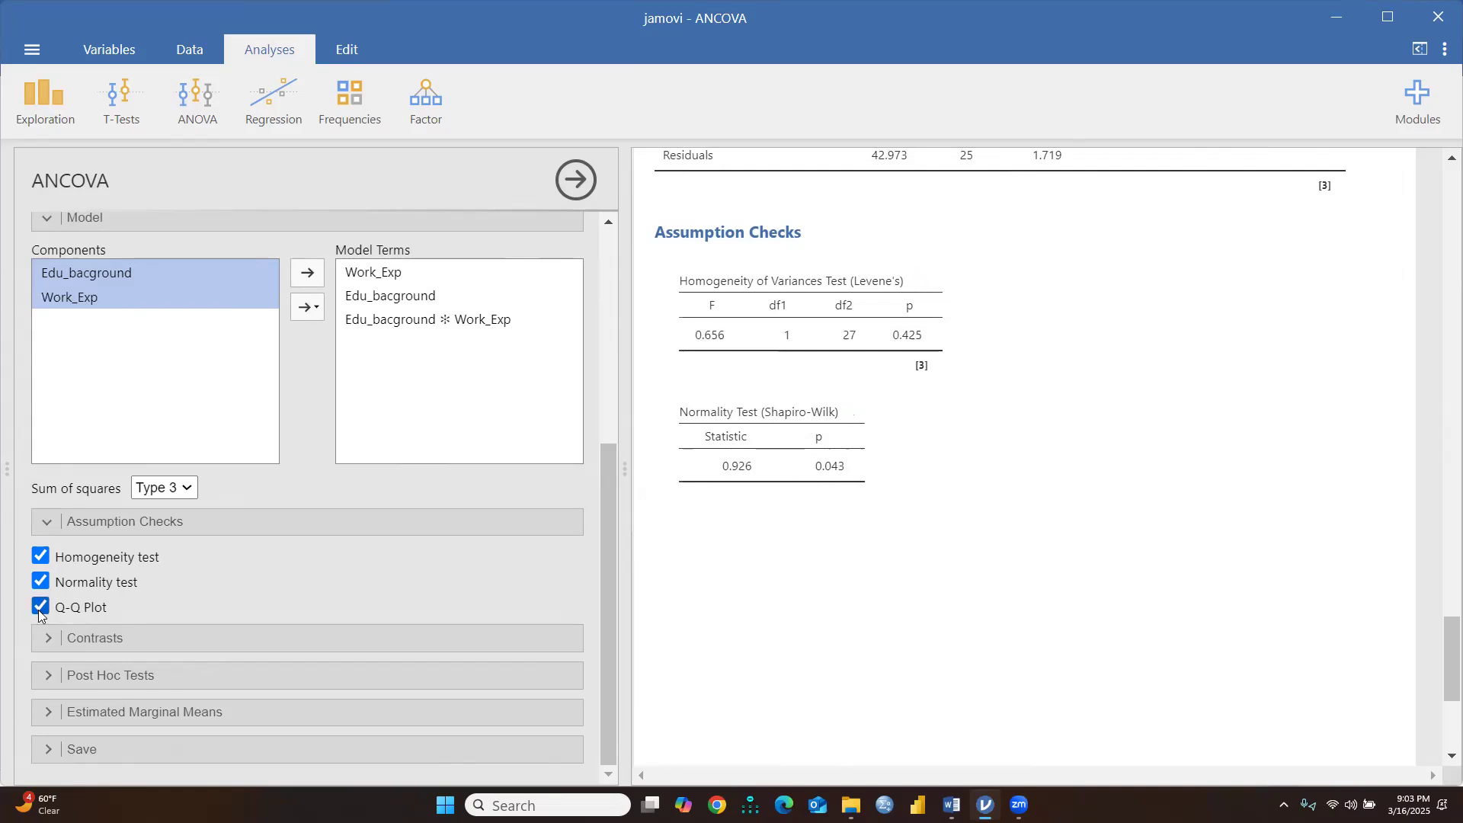
scroll(999, 584, "down", 3)
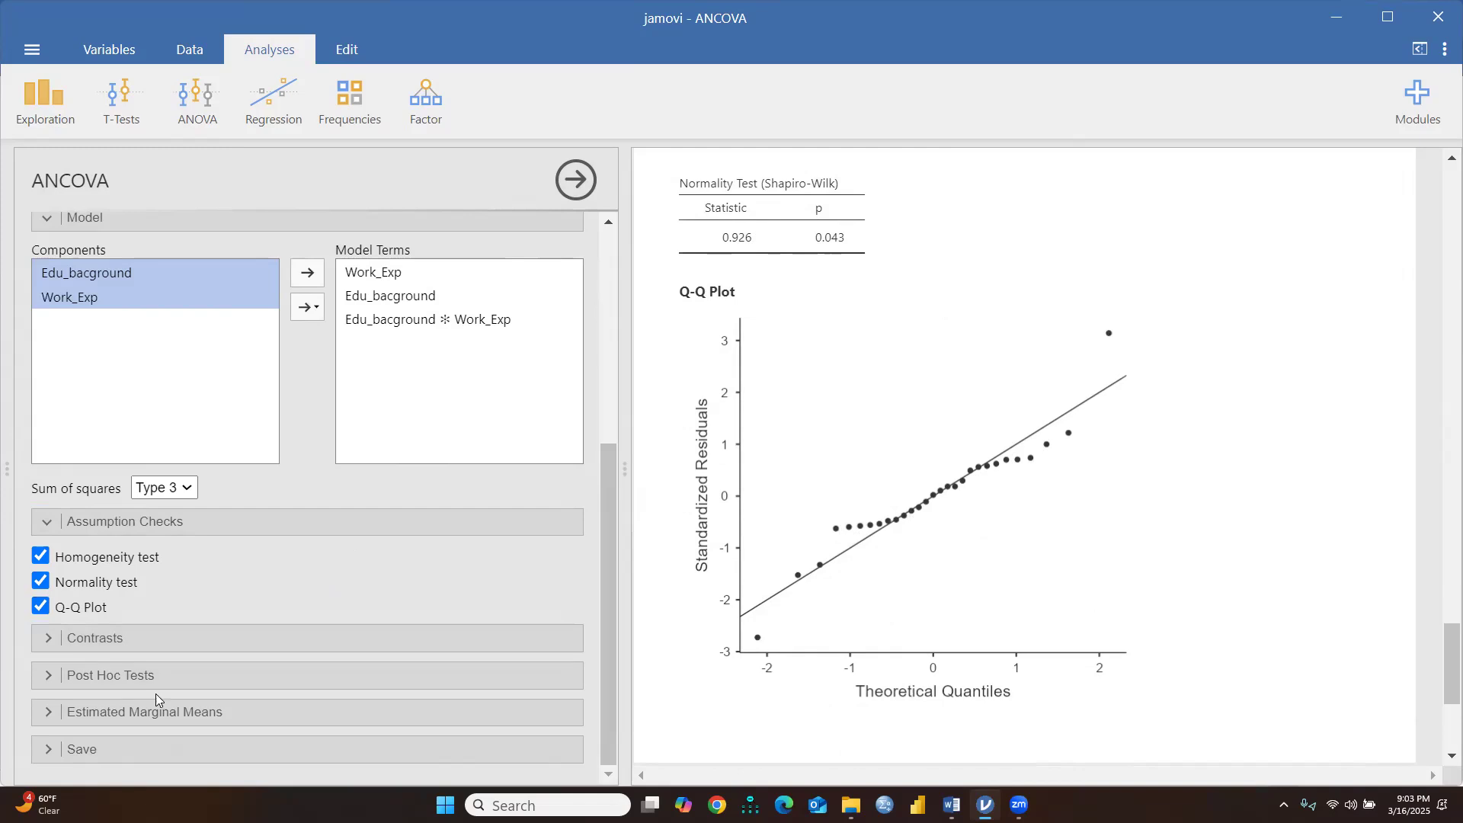
Step: Add post hoc comparisons for Edu_bacground with the Bonferroni correction alongside Tukey
left_click(109, 675)
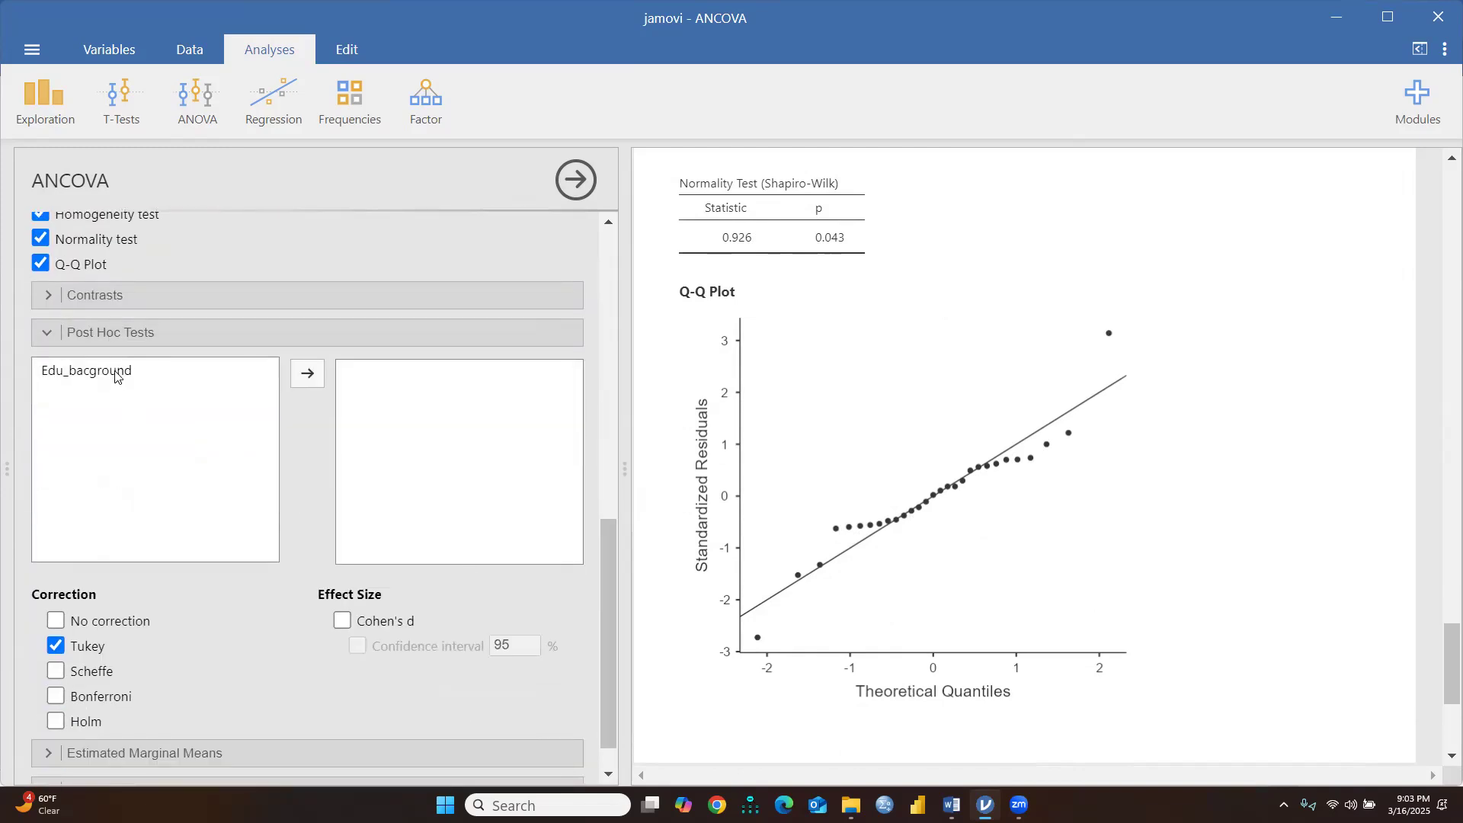
left_click(158, 372)
left_click(306, 374)
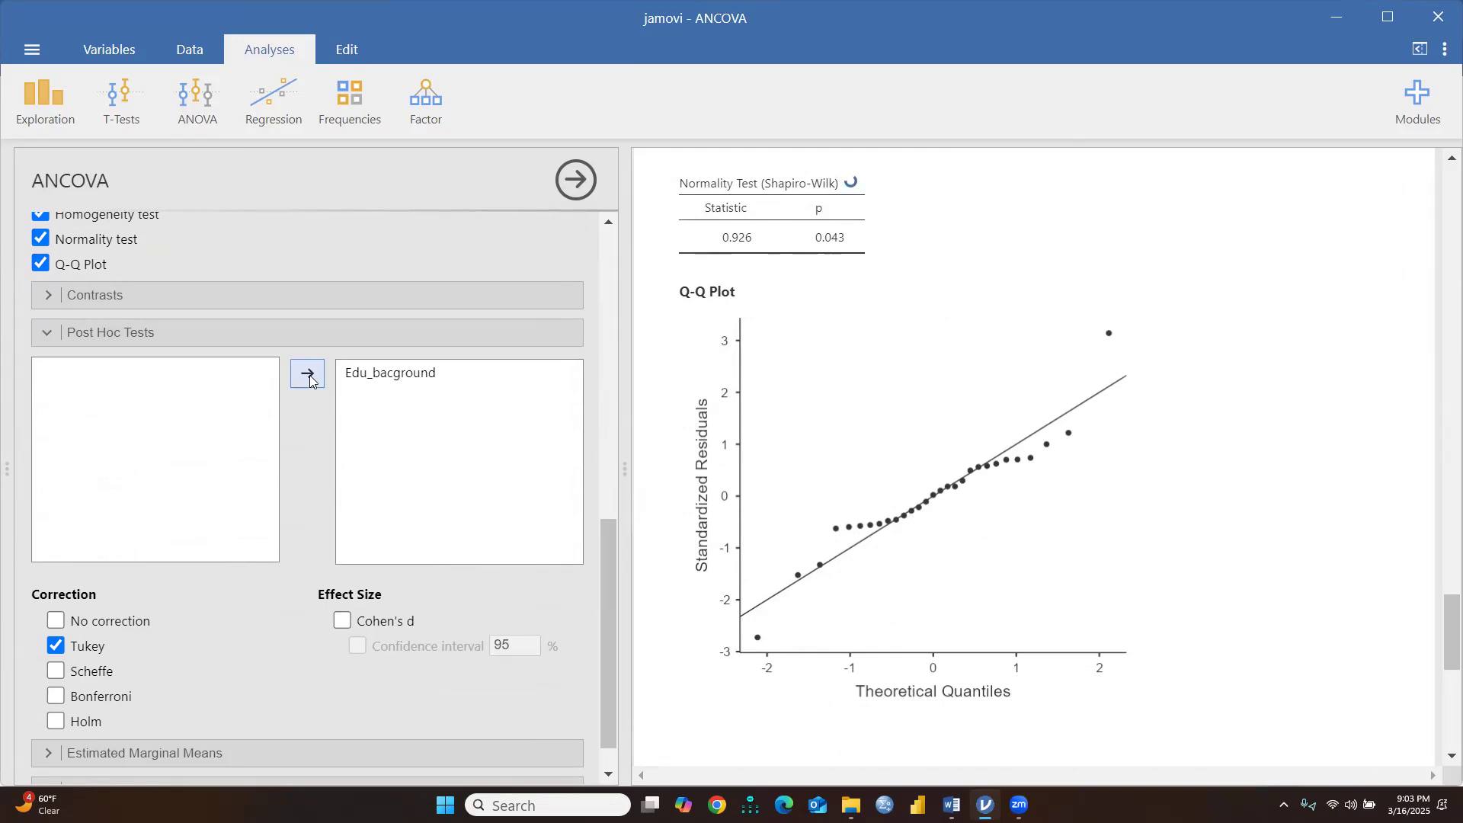
scroll(1217, 492, "down", 3)
scroll(1216, 492, "down", 2)
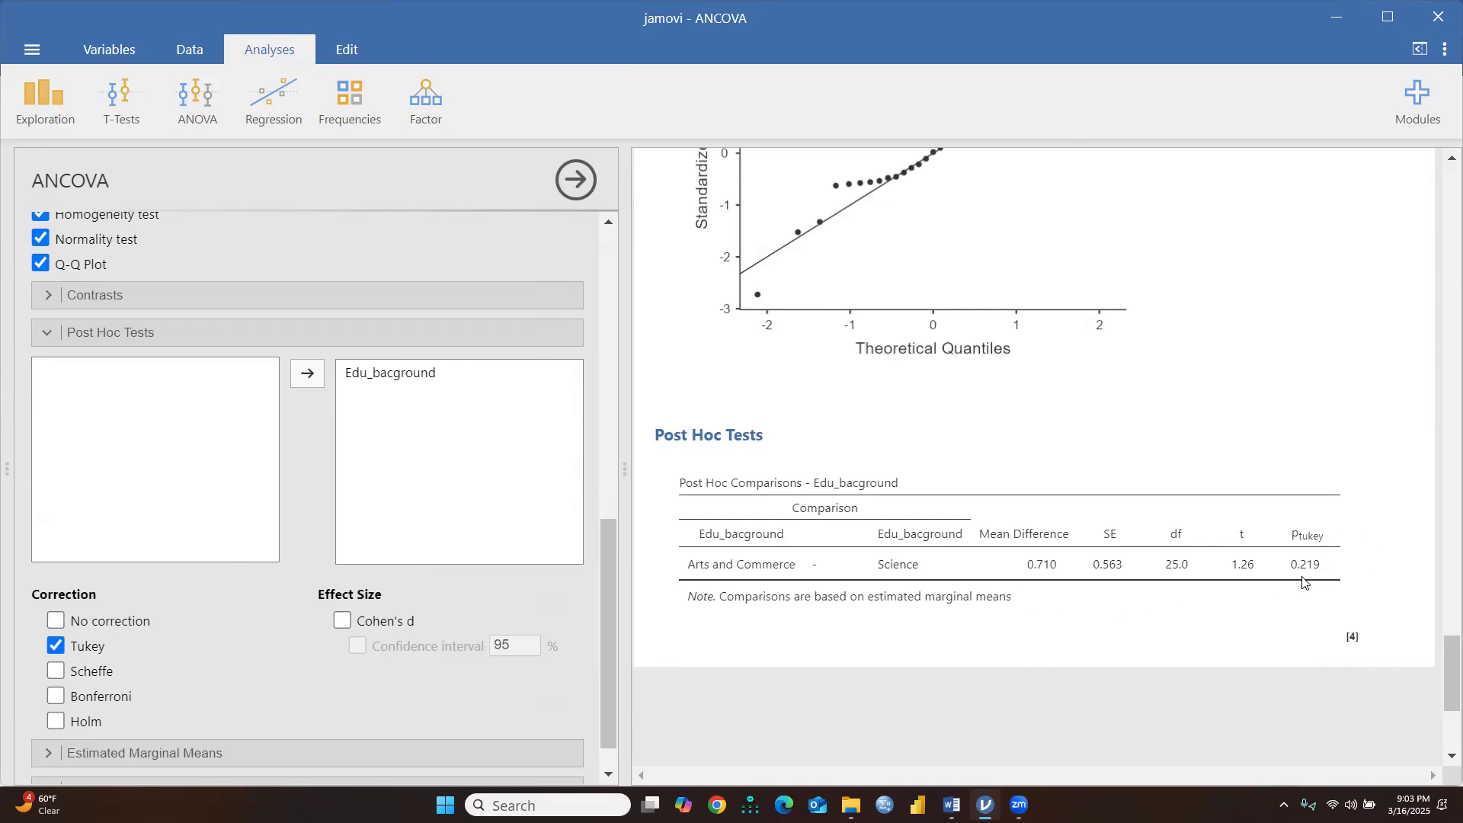
scroll(185, 594, "down", 1)
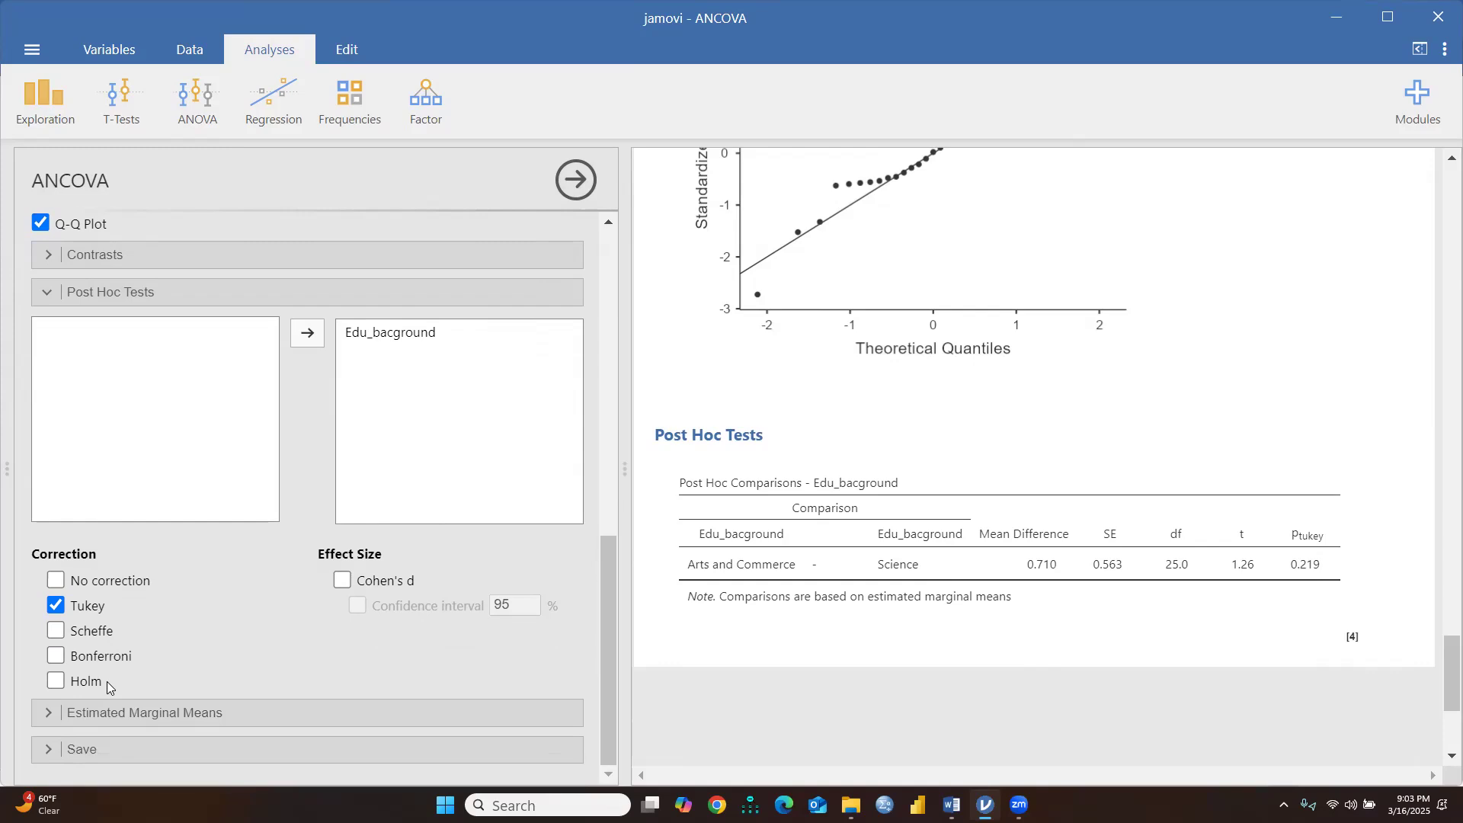
left_click(56, 657)
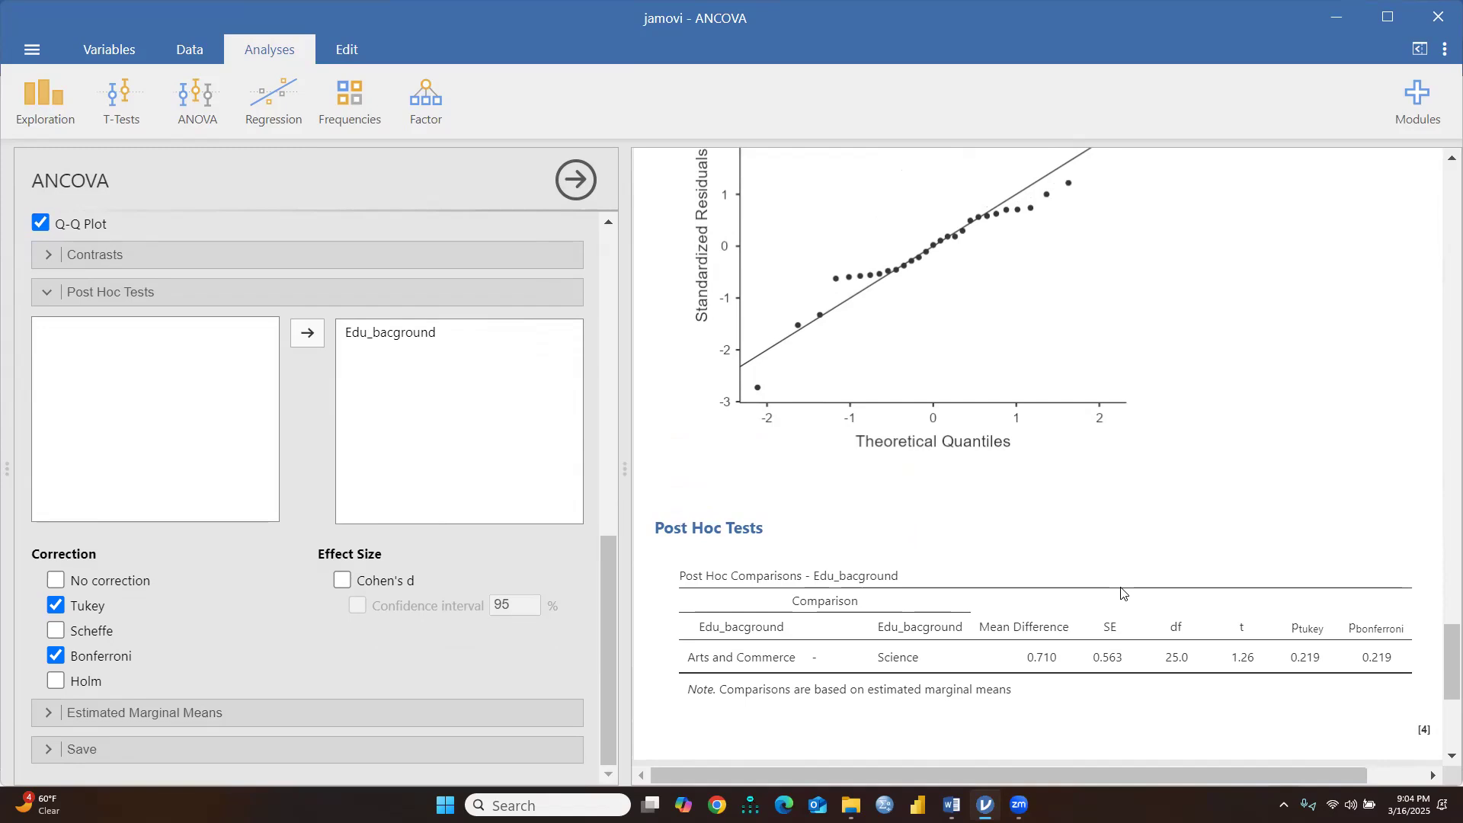
Step: Switch to the ANCOVA.docx document in Word and find the explanation of the Bonferroni post hoc test
key("alt+Tab")
scroll(710, 591, "down", 10)
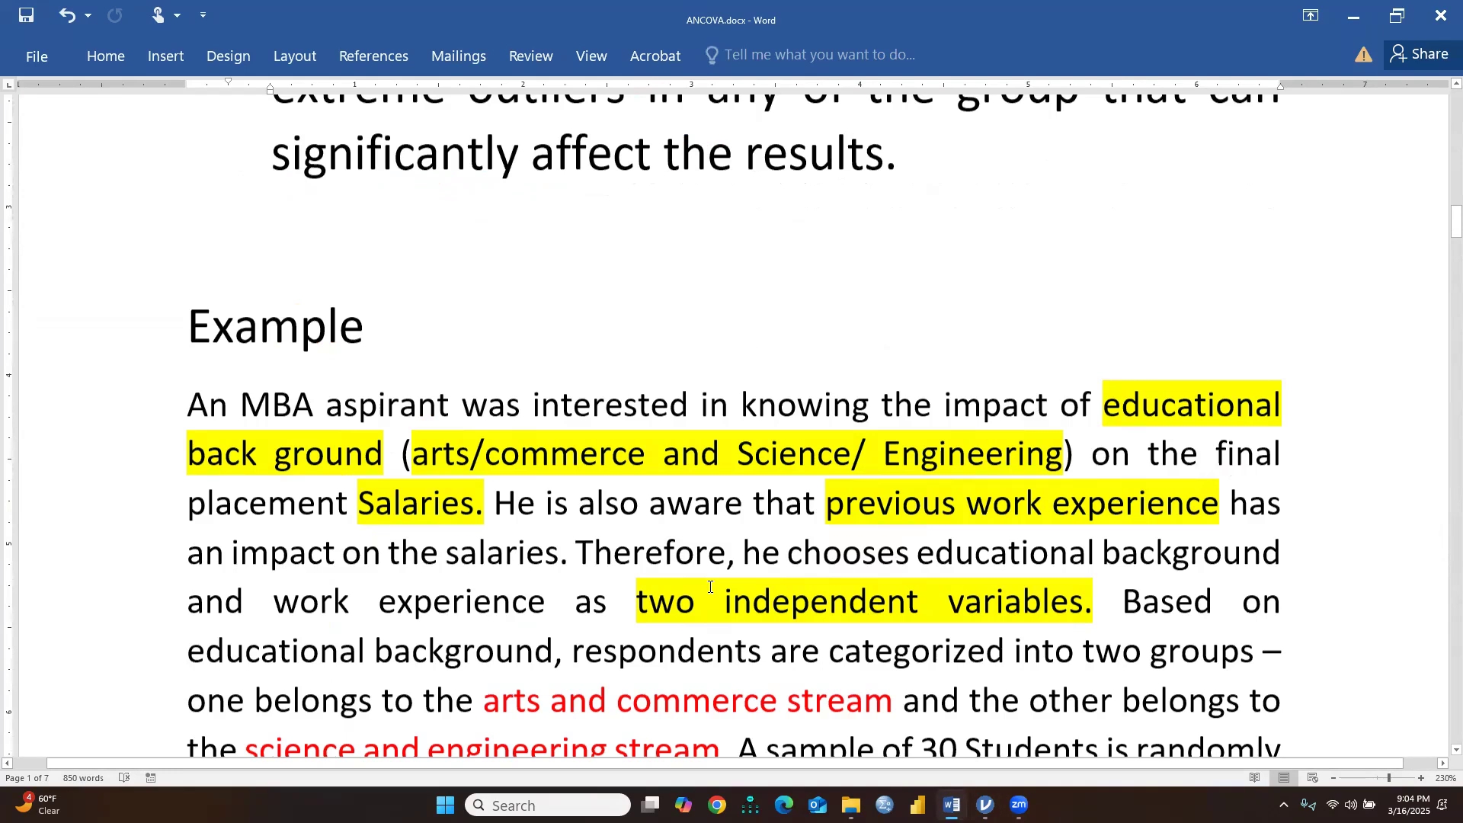
scroll(710, 591, "down", 20)
scroll(706, 584, "down", 20)
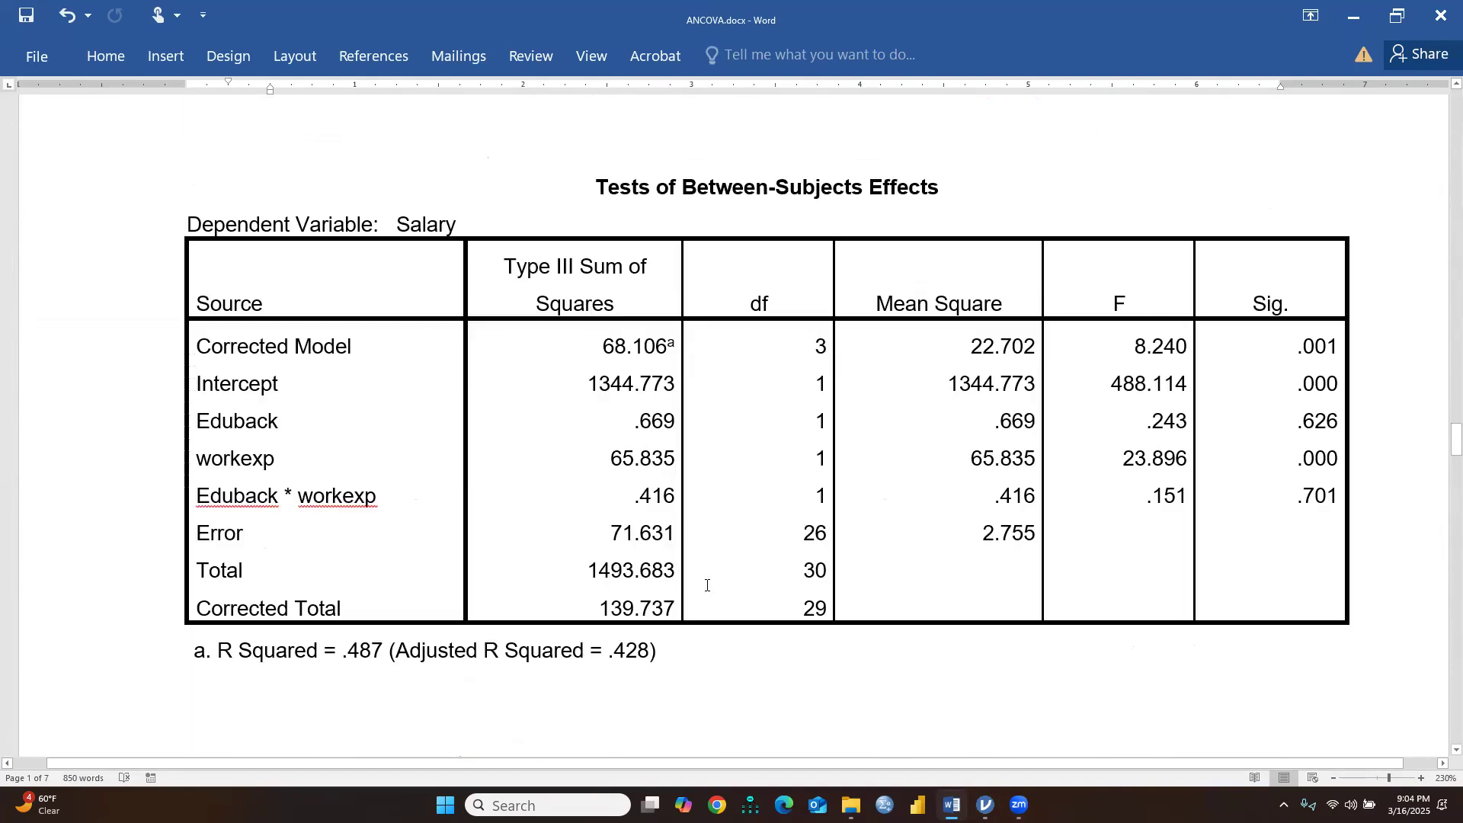
scroll(708, 582, "down", 10)
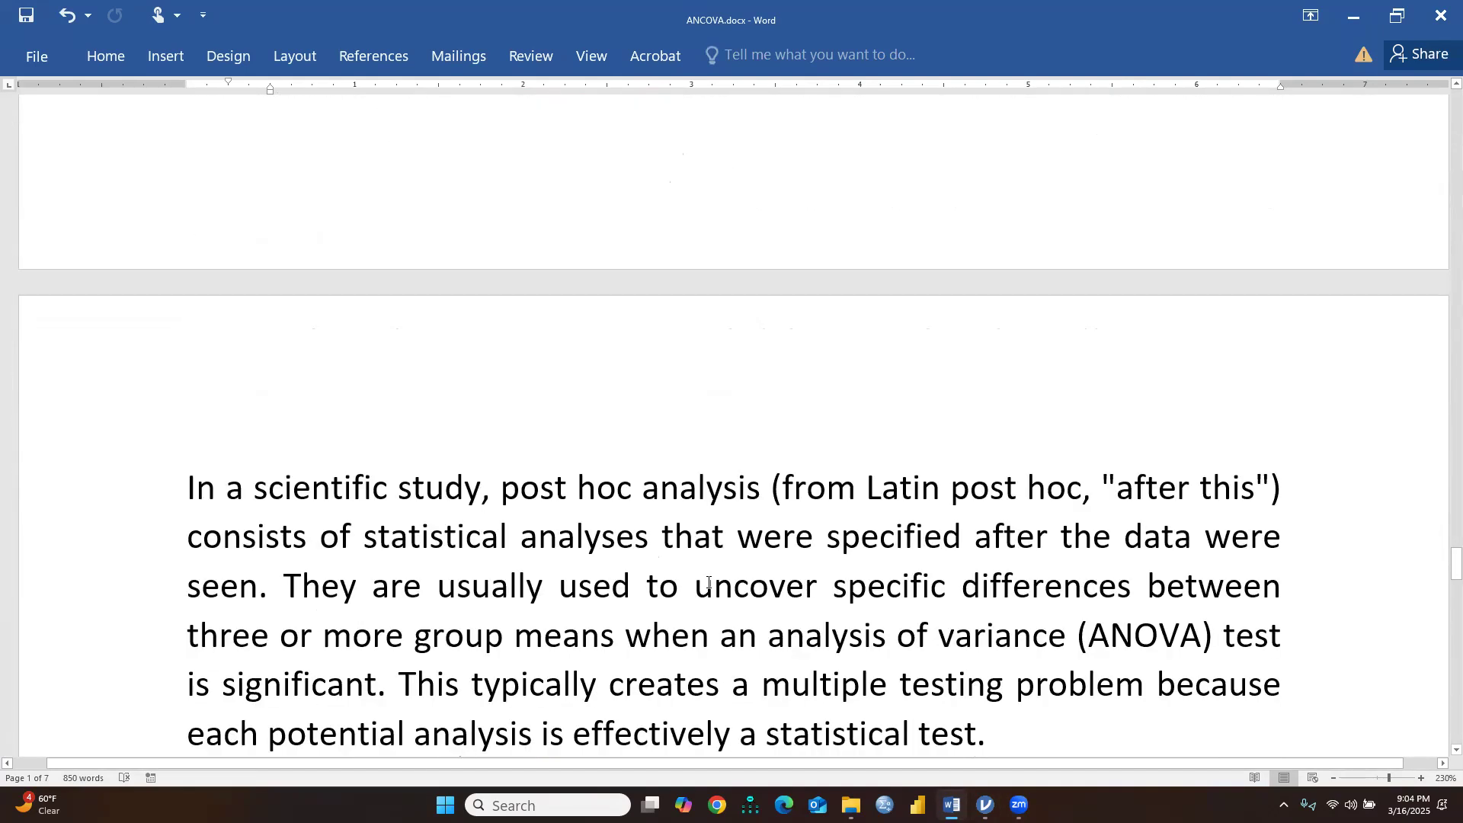
scroll(708, 583, "up", 2)
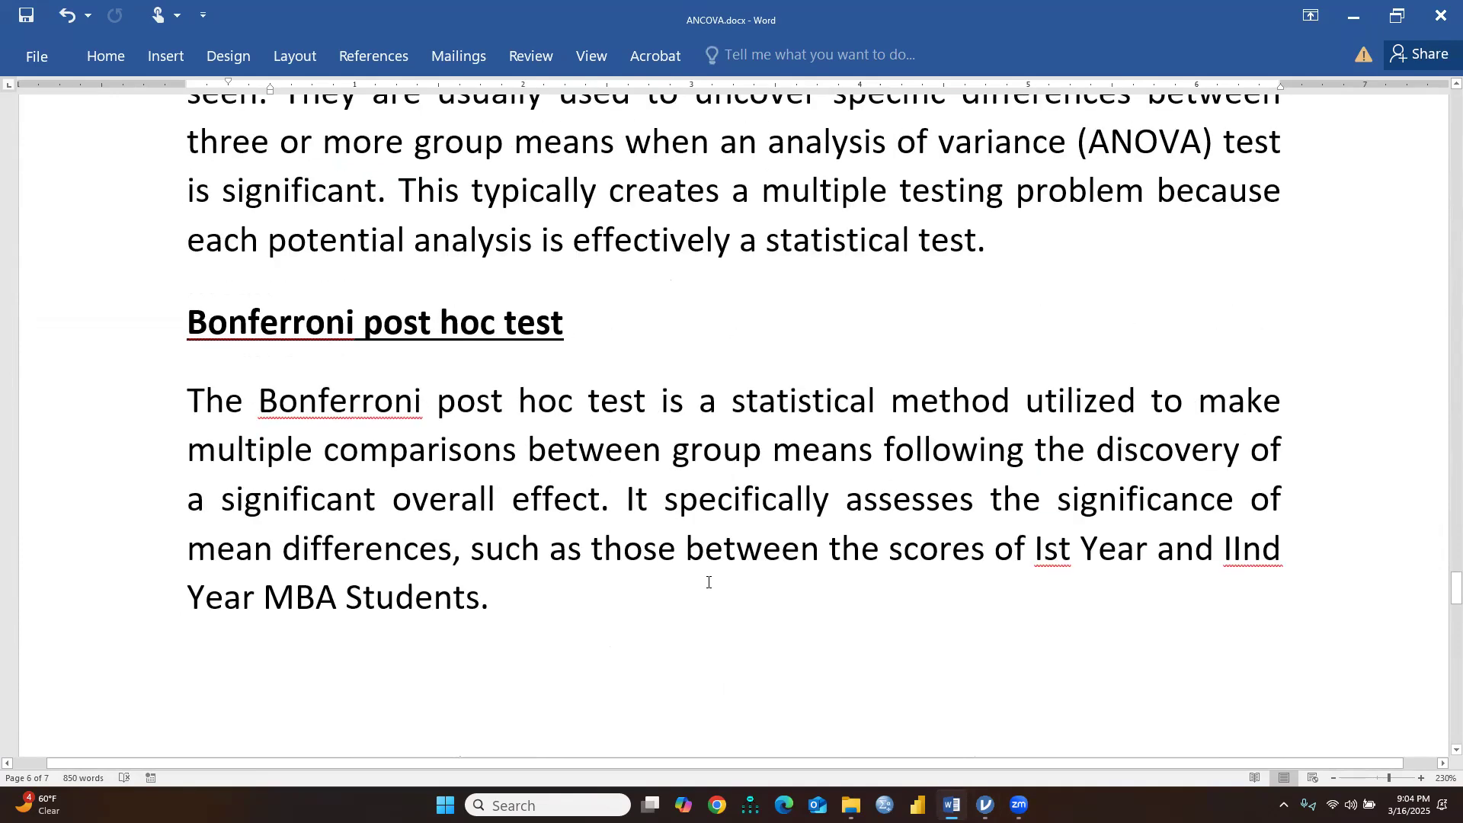